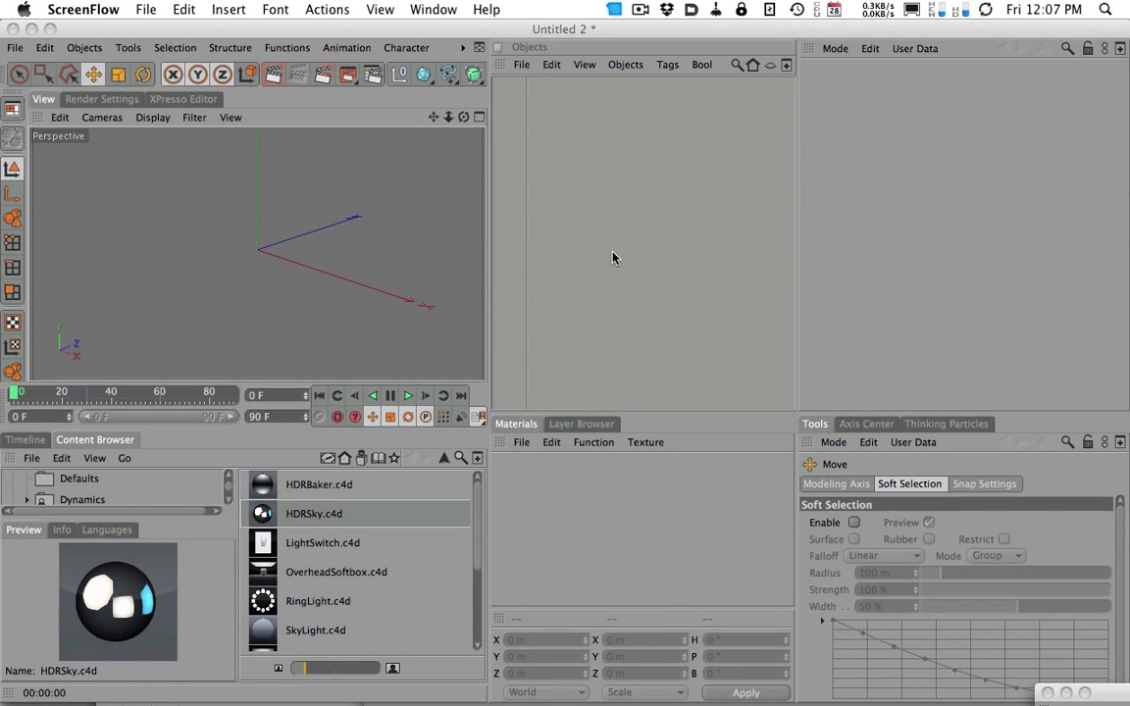
- Add a Sphere primitive to the scene and apply a new default material to it
left_click(422, 74)
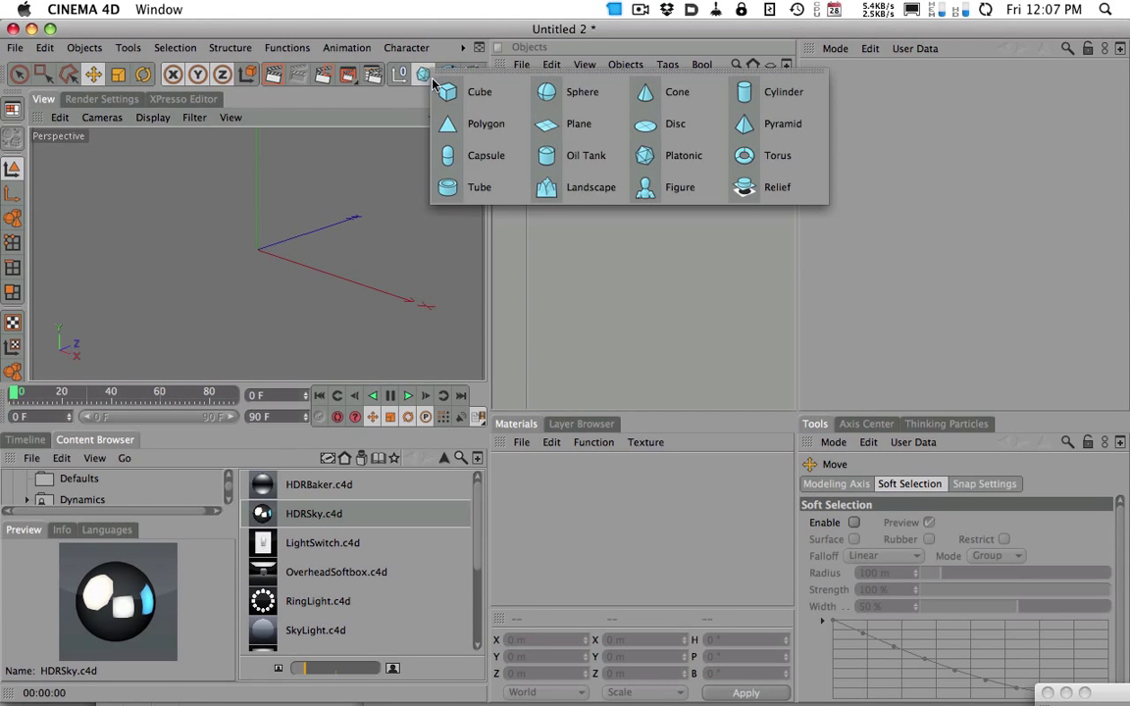
left_click(579, 93)
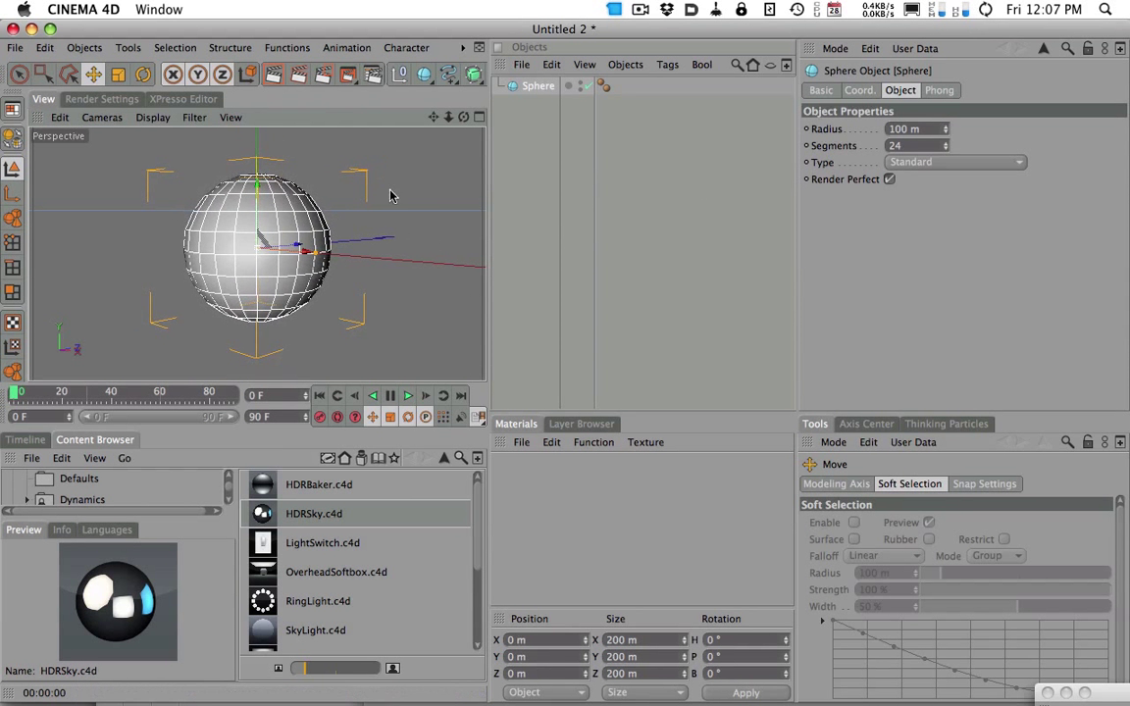
left_click(522, 442)
left_click(538, 469)
left_click_drag(510, 476, 290, 232)
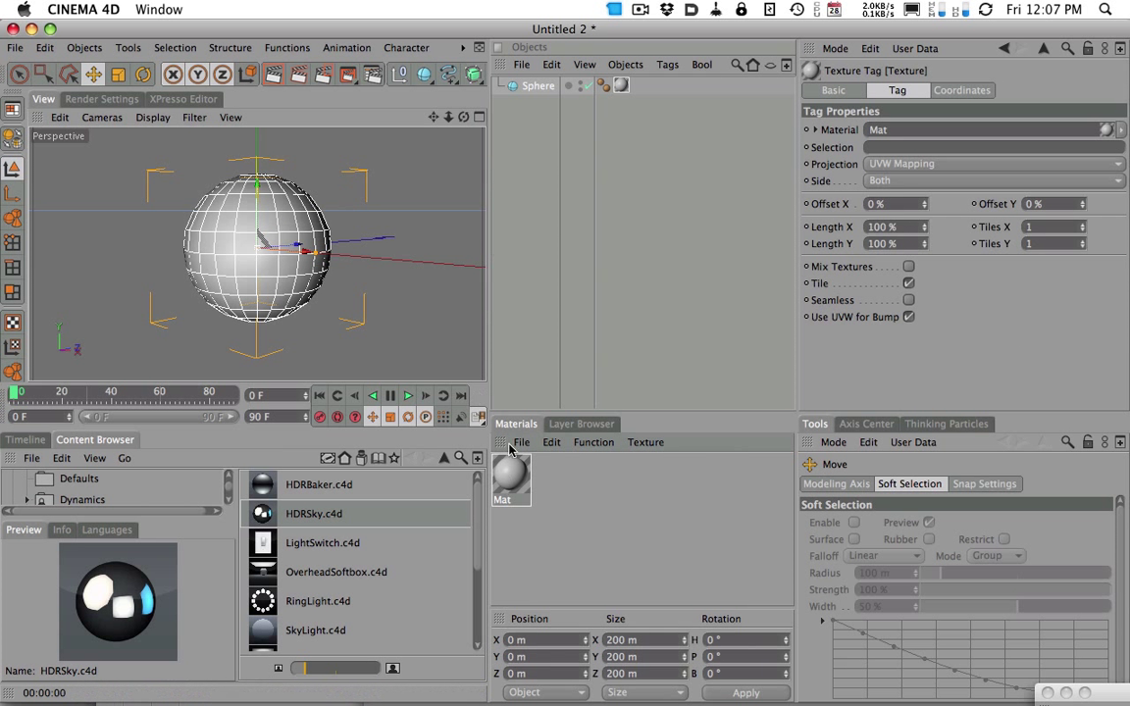
- Open the sphere's material for editing at its Color channel and place the editor beside the sphere
left_click(510, 477)
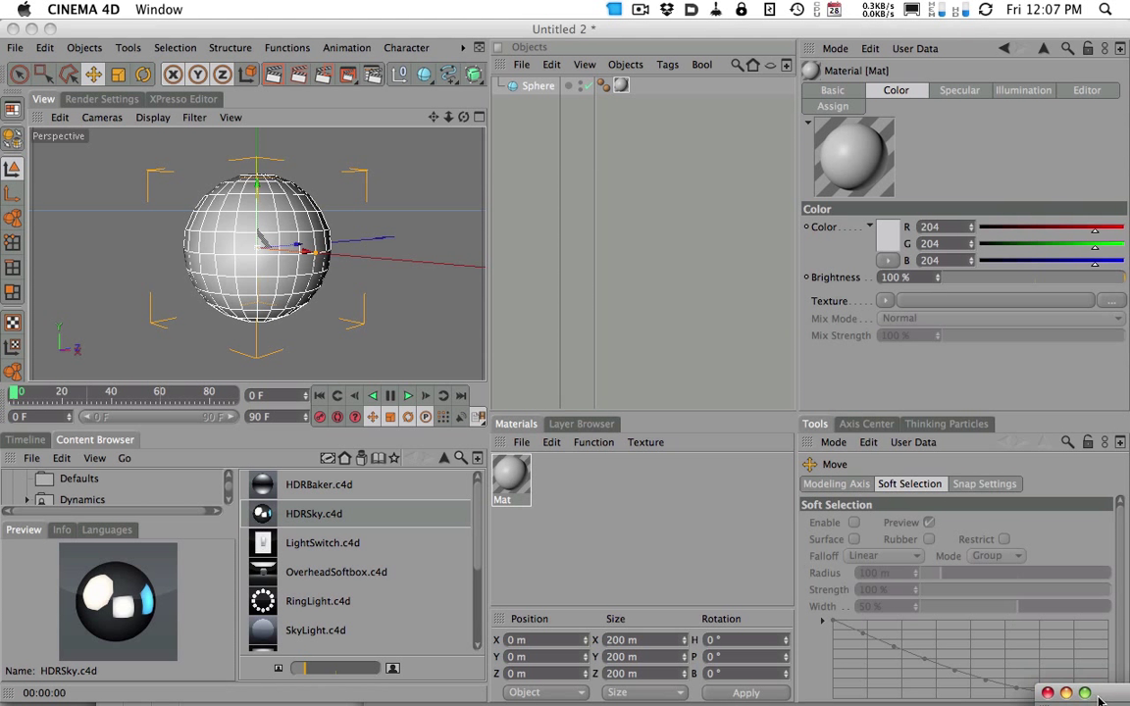
double_click(510, 477)
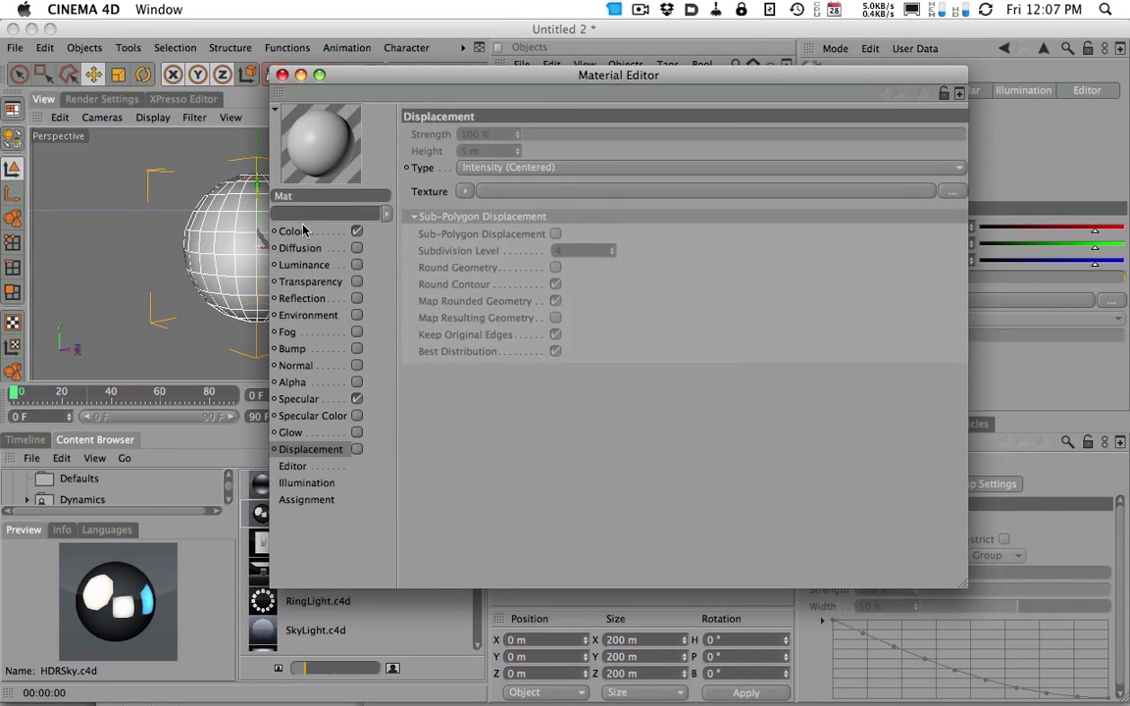
left_click(292, 232)
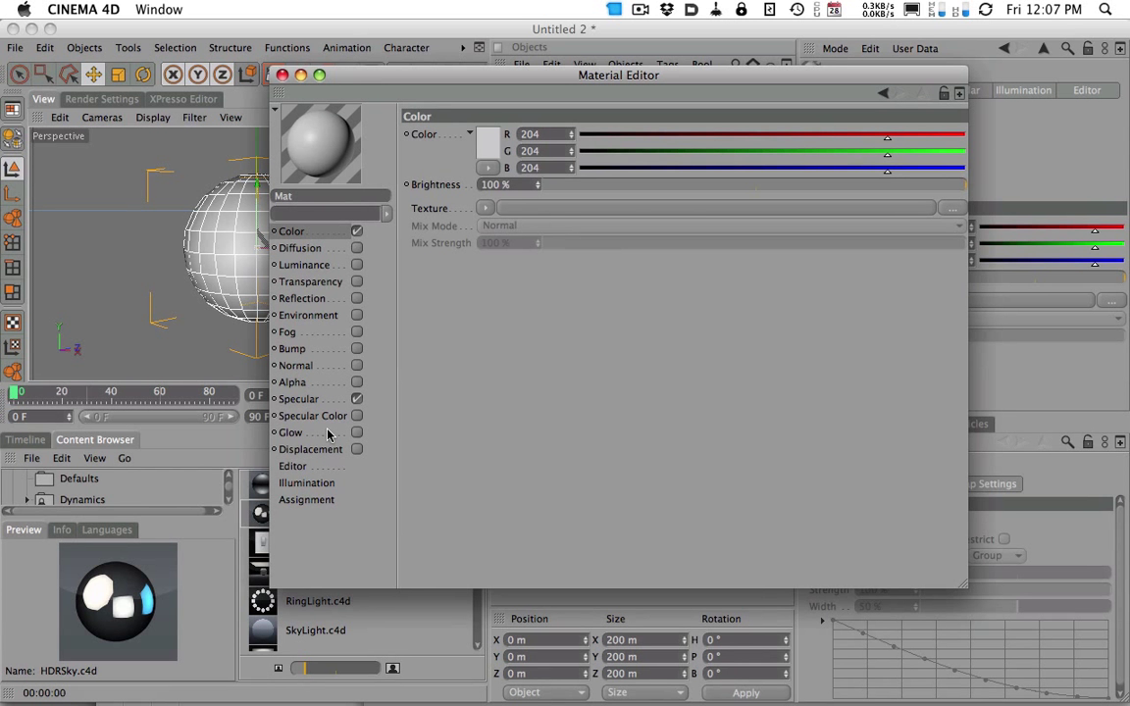
left_click_drag(403, 74, 541, 73)
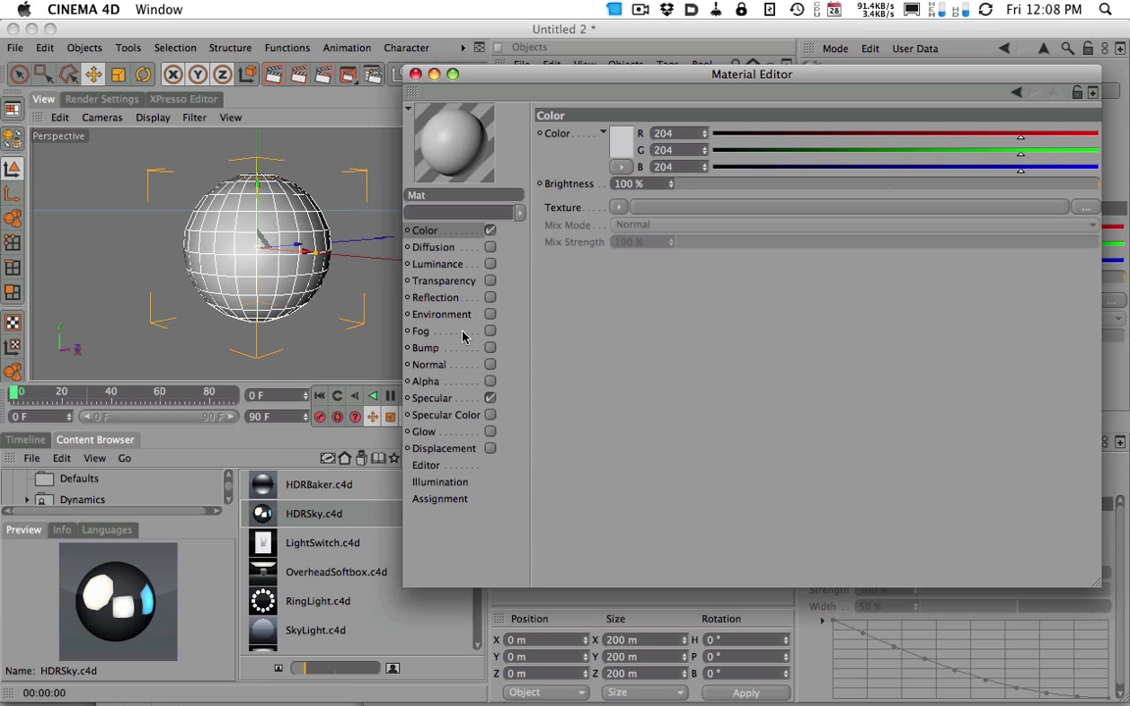
left_click_drag(454, 74, 435, 63)
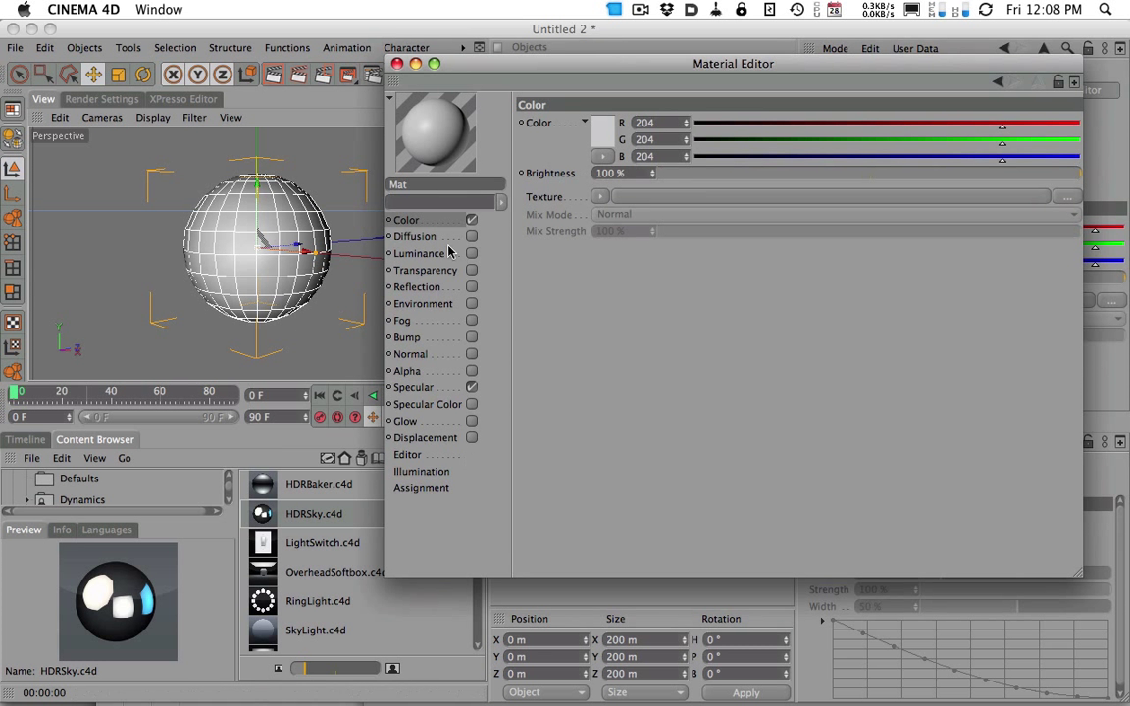
left_click_drag(453, 62, 462, 37)
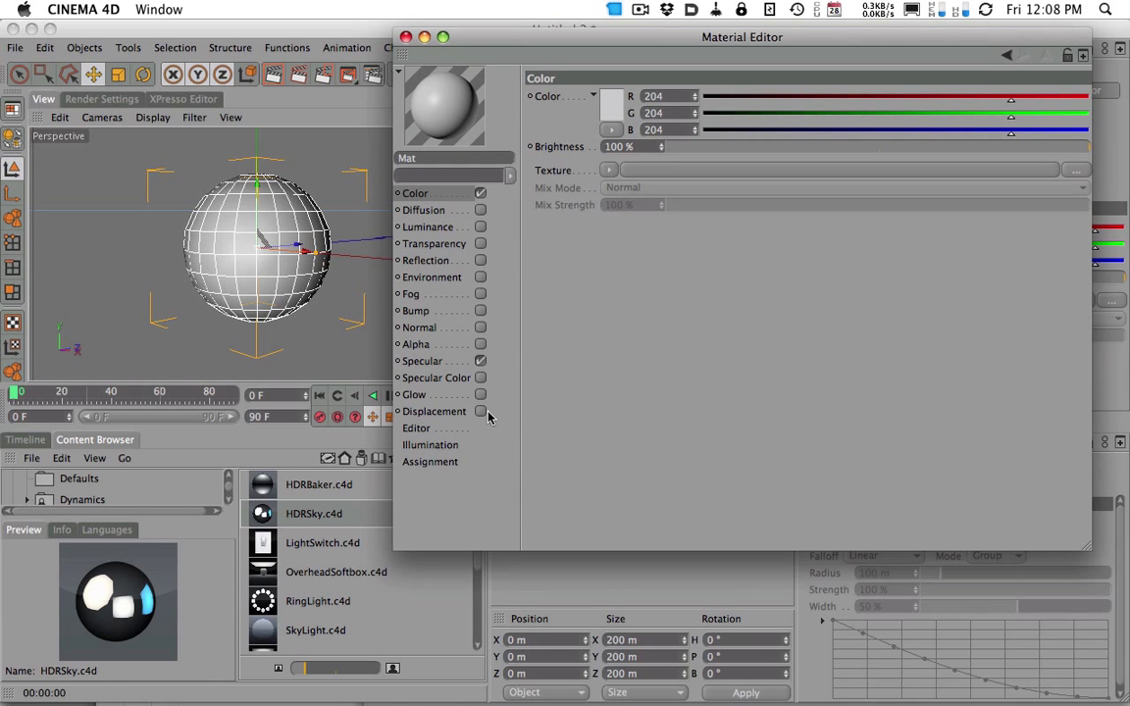
left_click(437, 411)
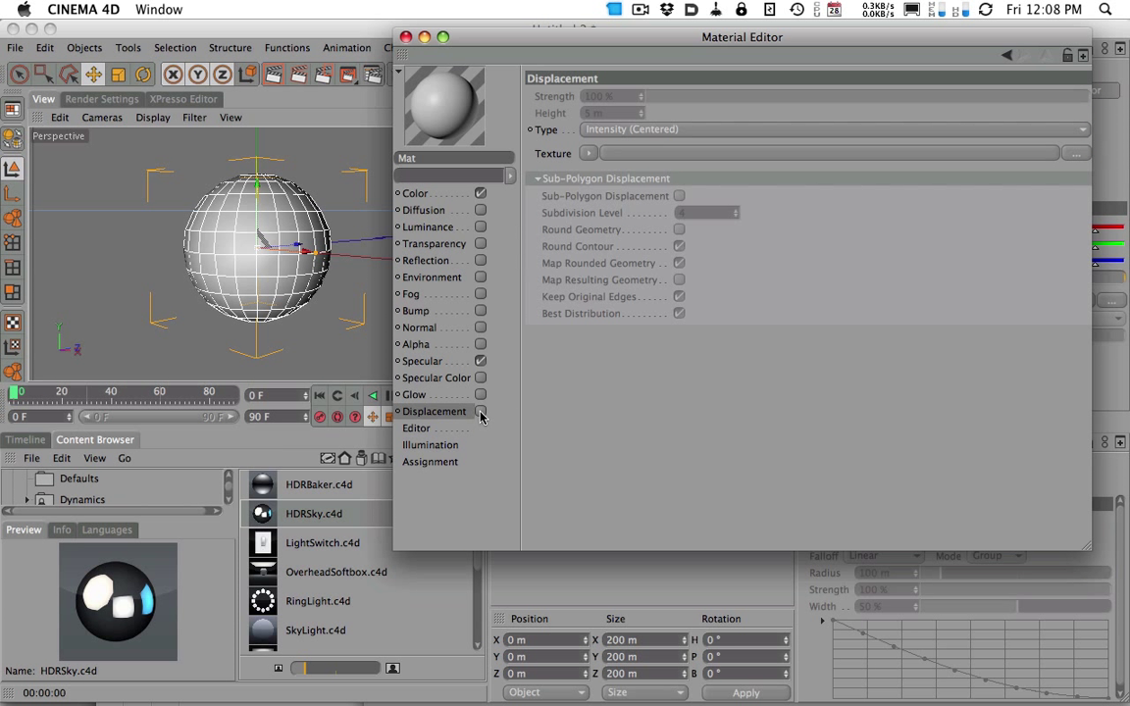
left_click(480, 412)
left_click_drag(450, 37, 433, 62)
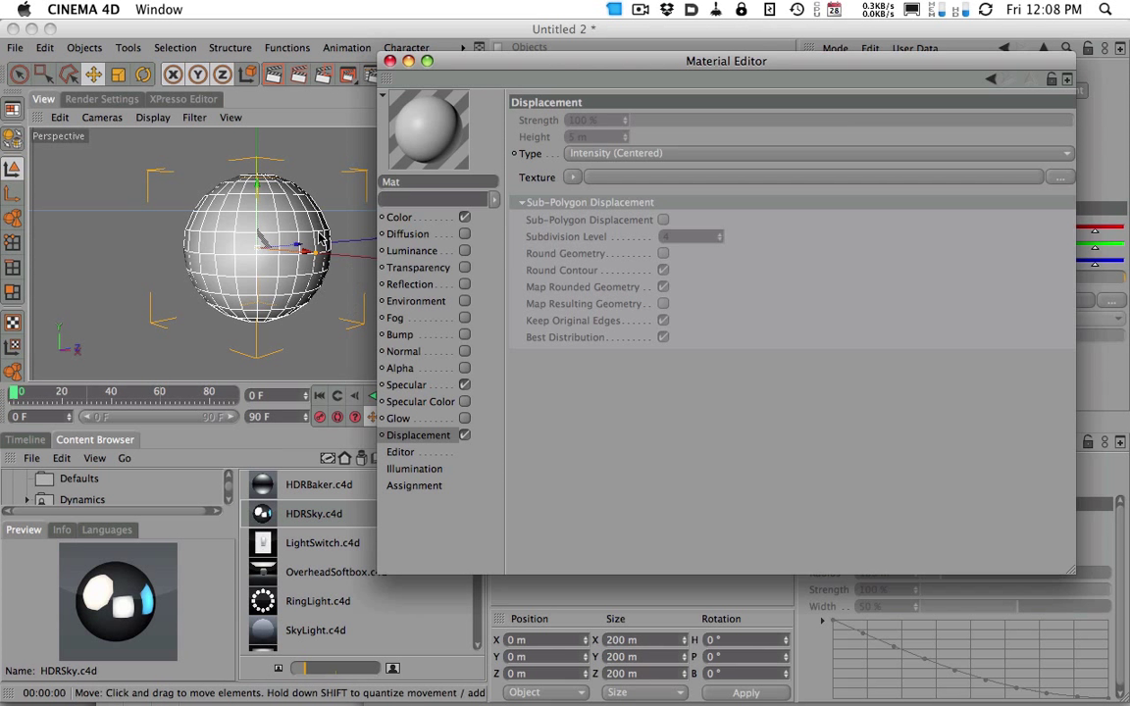
left_click(465, 435)
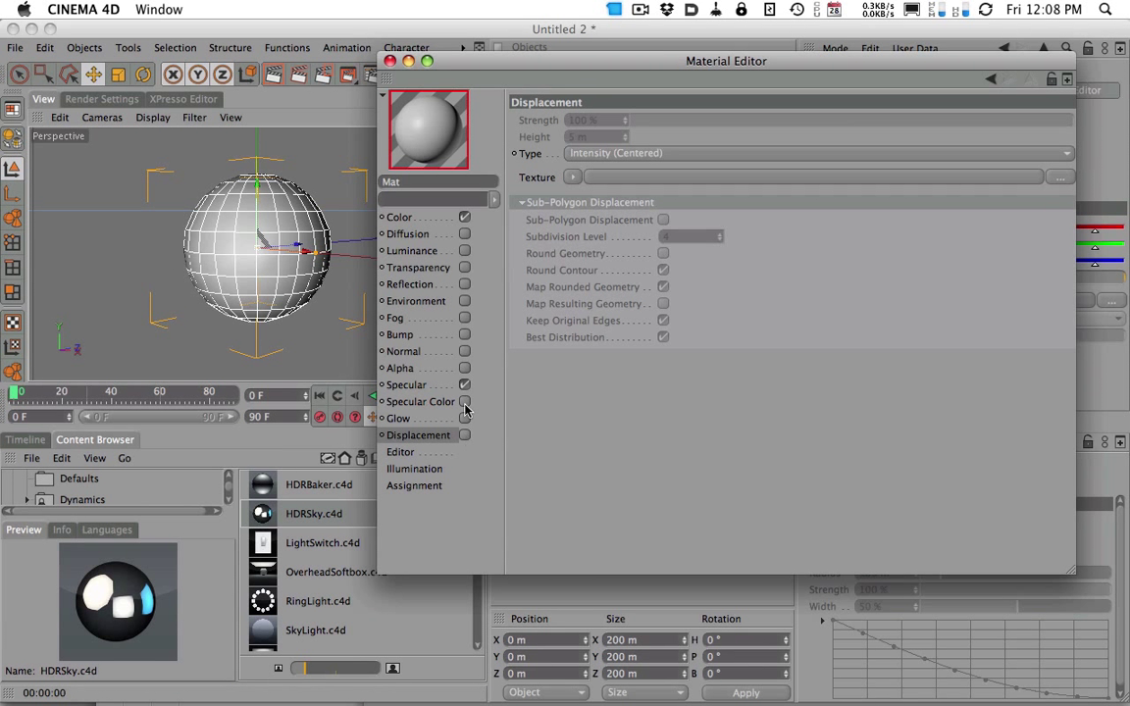
- Enable the material's Bump channel and assign a Noise texture to it
left_click(465, 335)
left_click(581, 159)
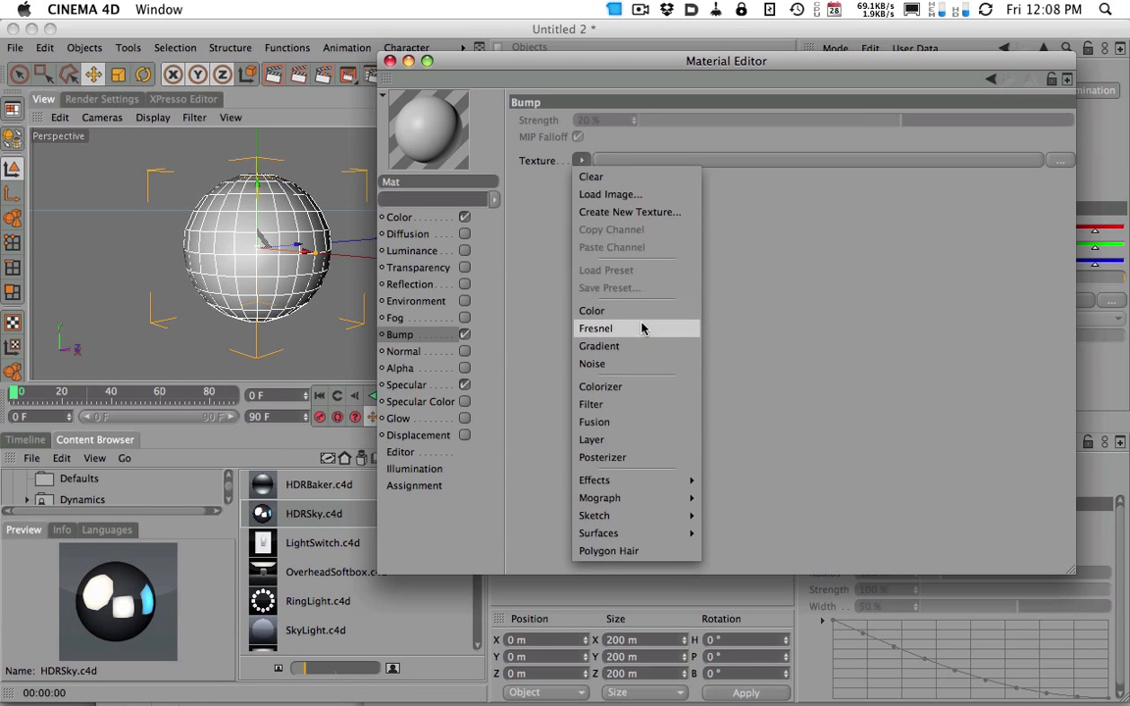
left_click(642, 363)
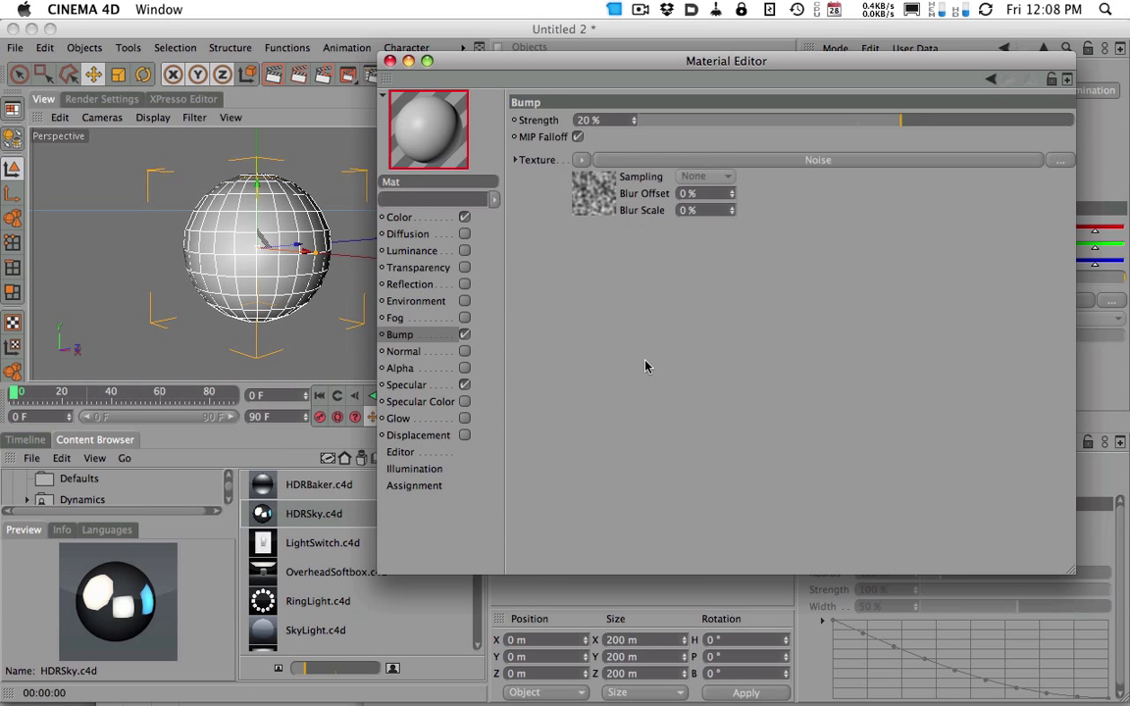
- Move the material editor clear of the sphere and render the active view to inspect the noise bump
left_click_drag(479, 81, 598, 170)
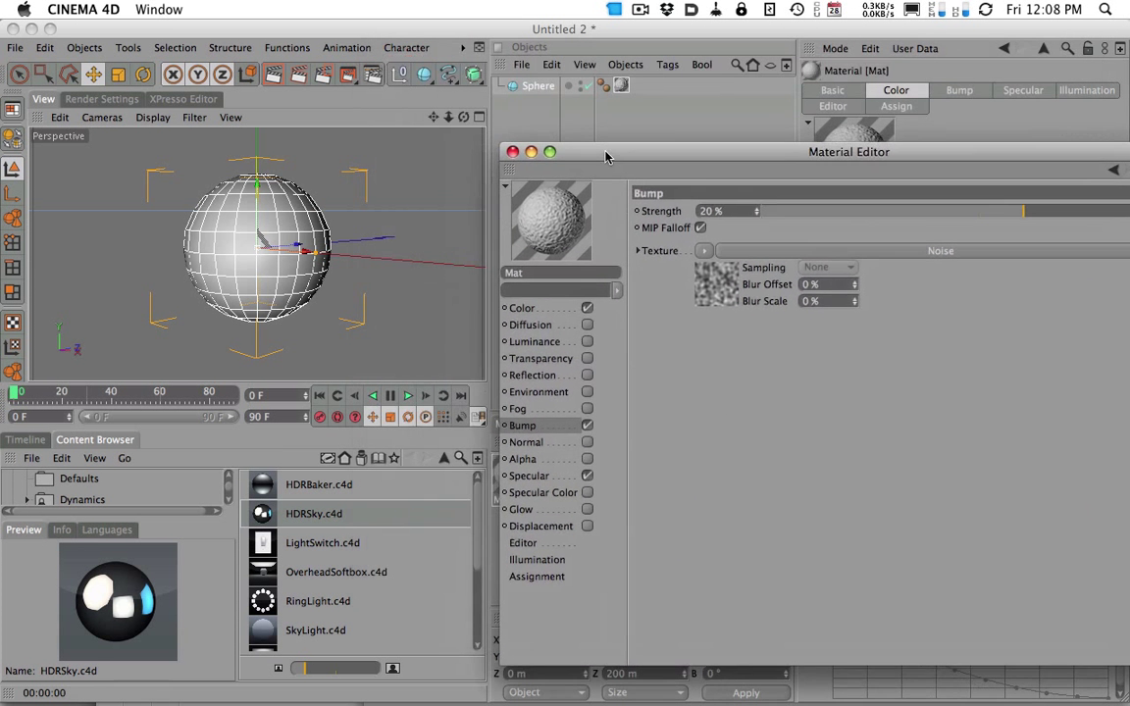
left_click(274, 74)
left_click(284, 230)
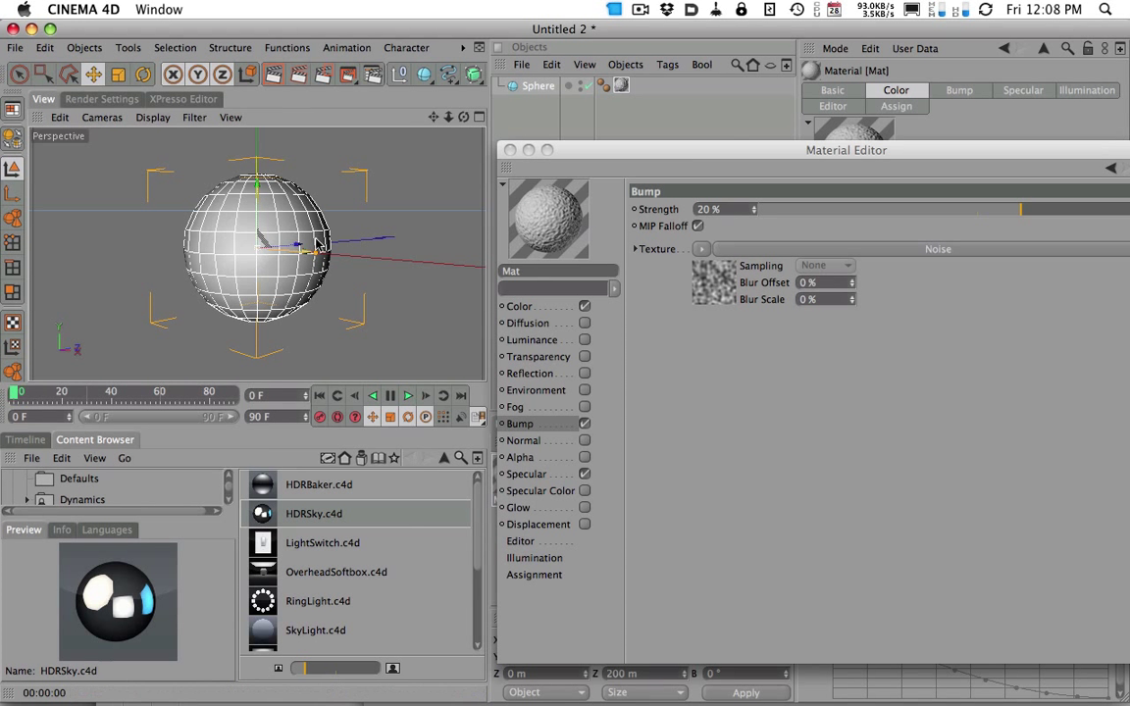
left_click(274, 75)
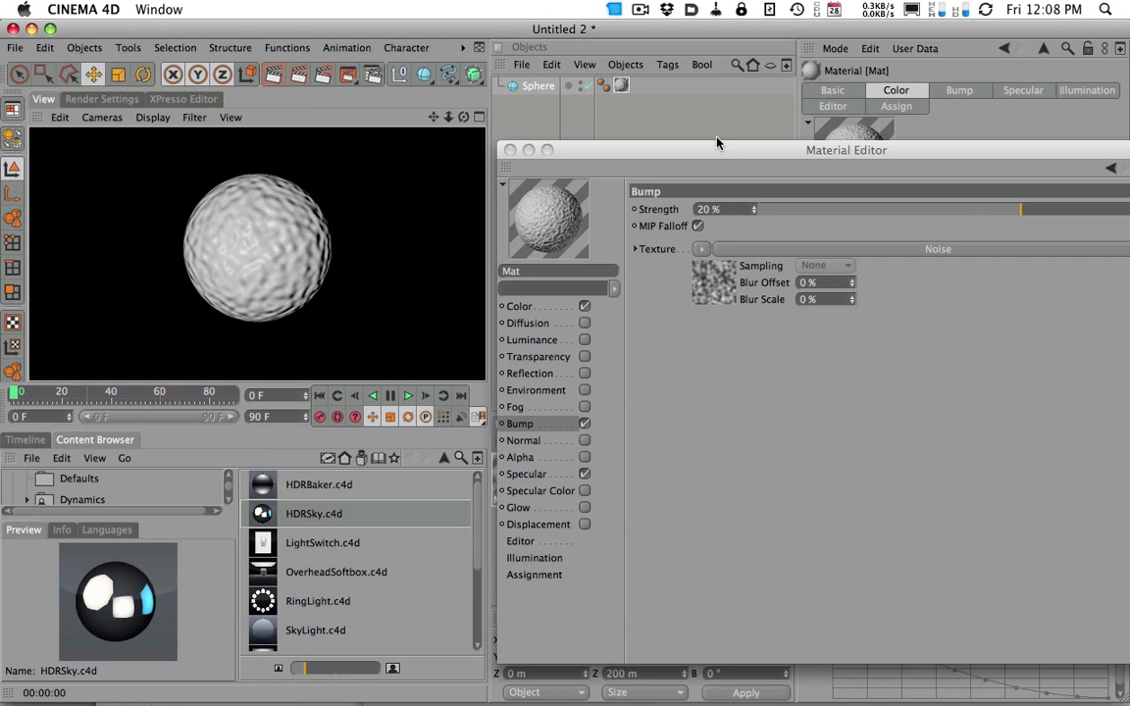
left_click(273, 252)
left_click(274, 74)
- Set the Bump channel's strength to 100 %
left_click_drag(1045, 209, 1126, 209)
left_click_drag(853, 150, 707, 38)
left_click_drag(990, 104, 1045, 101)
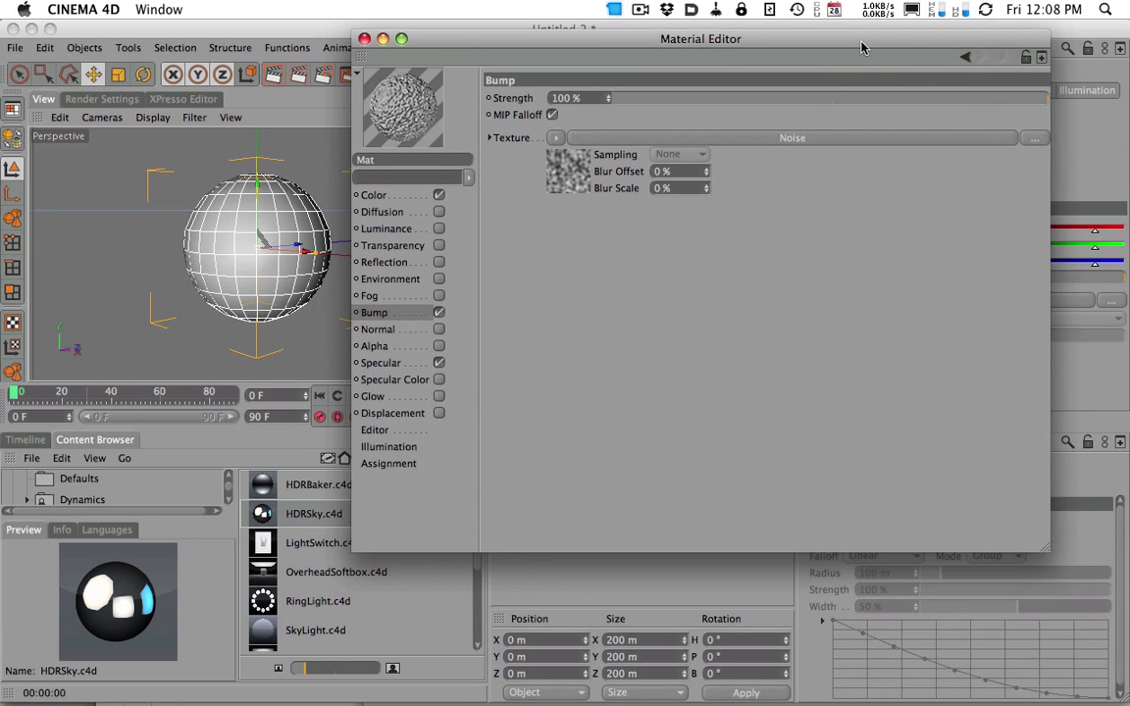
left_click_drag(860, 44, 950, 40)
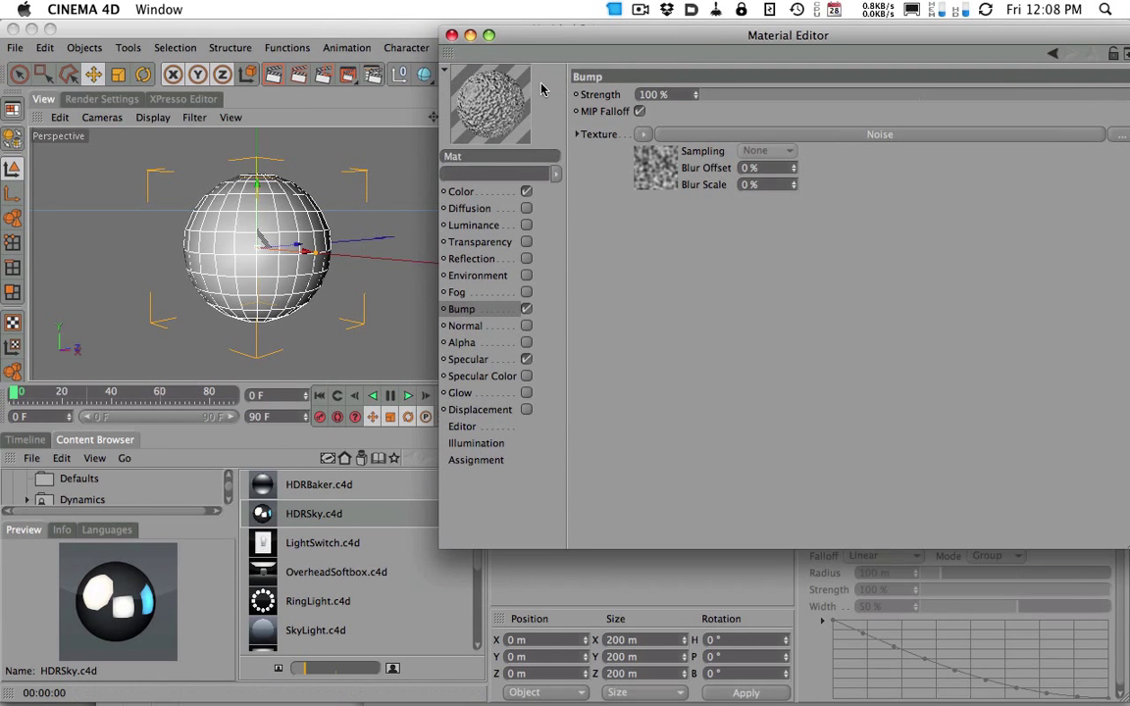
- Render the sphere up close to examine how the 100 % bump affects its surface and outline
left_click(274, 74)
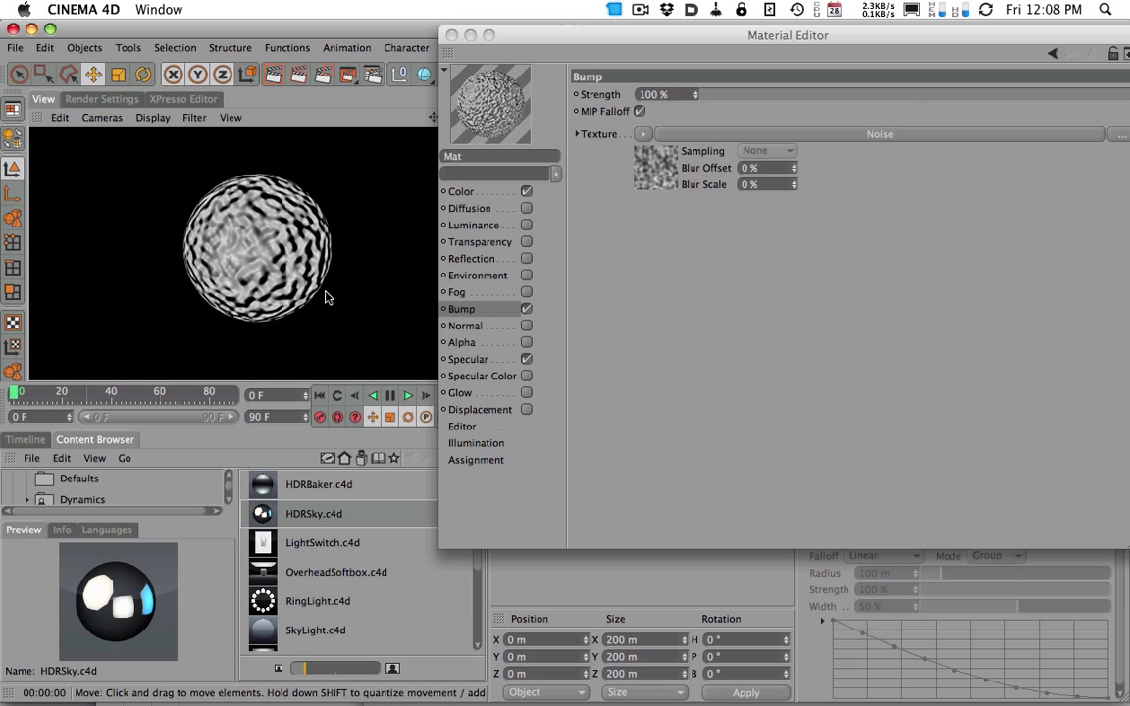
scroll(331, 294, "up", 3)
left_click(274, 74)
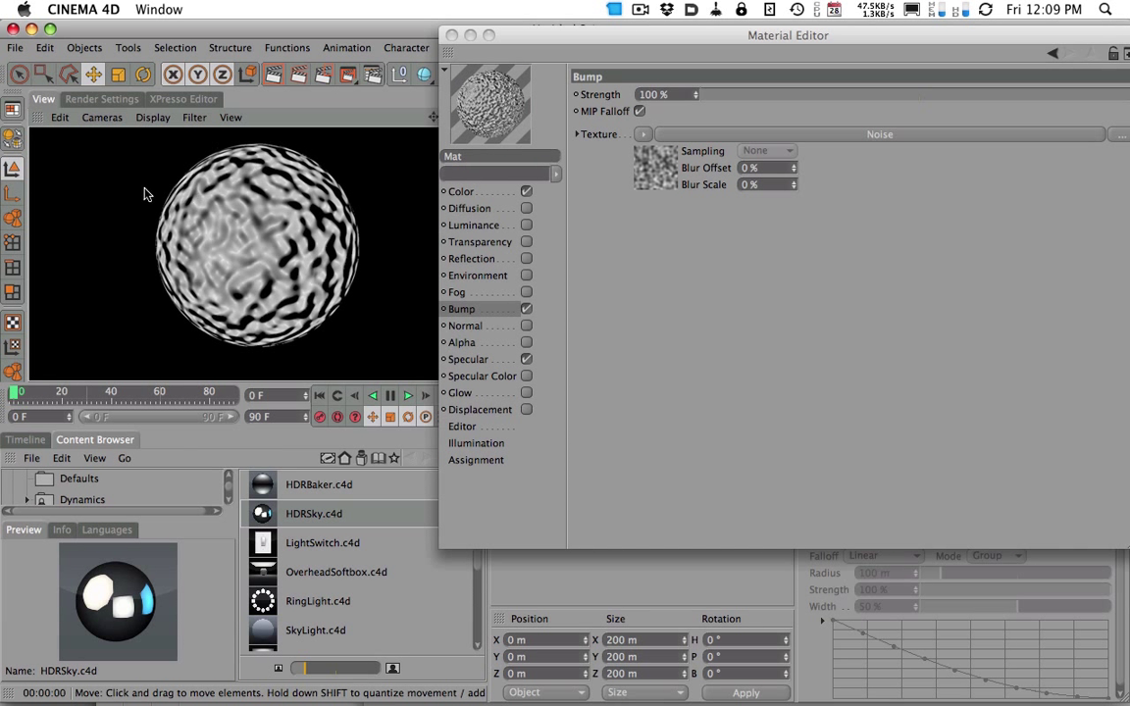
left_click(605, 164)
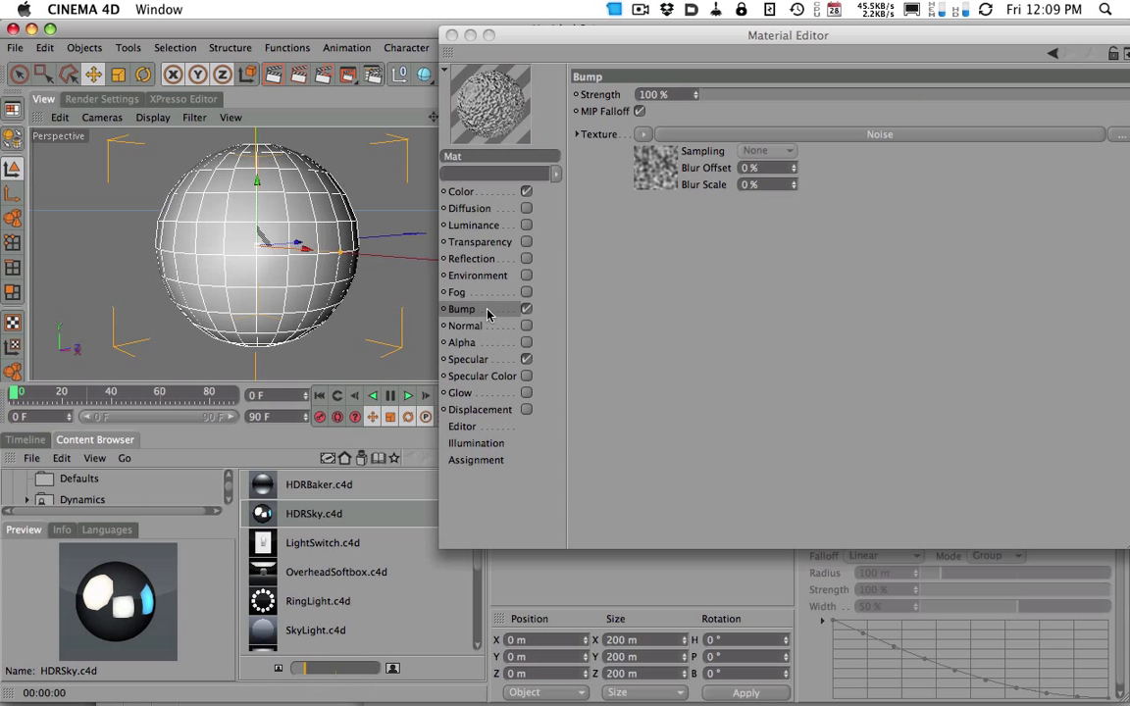
left_click(273, 76)
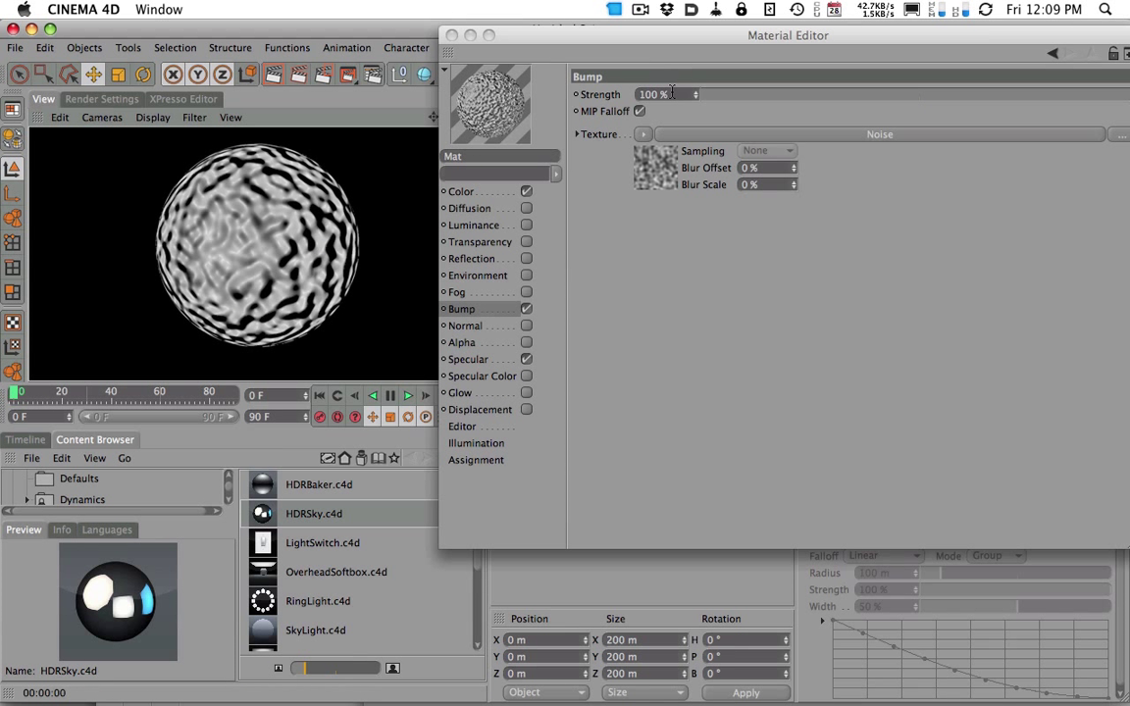
- Replace the Bump channel with Displacement, copying the Noise texture from Bump into it, and render the sphere
left_click(527, 310)
left_click(525, 409)
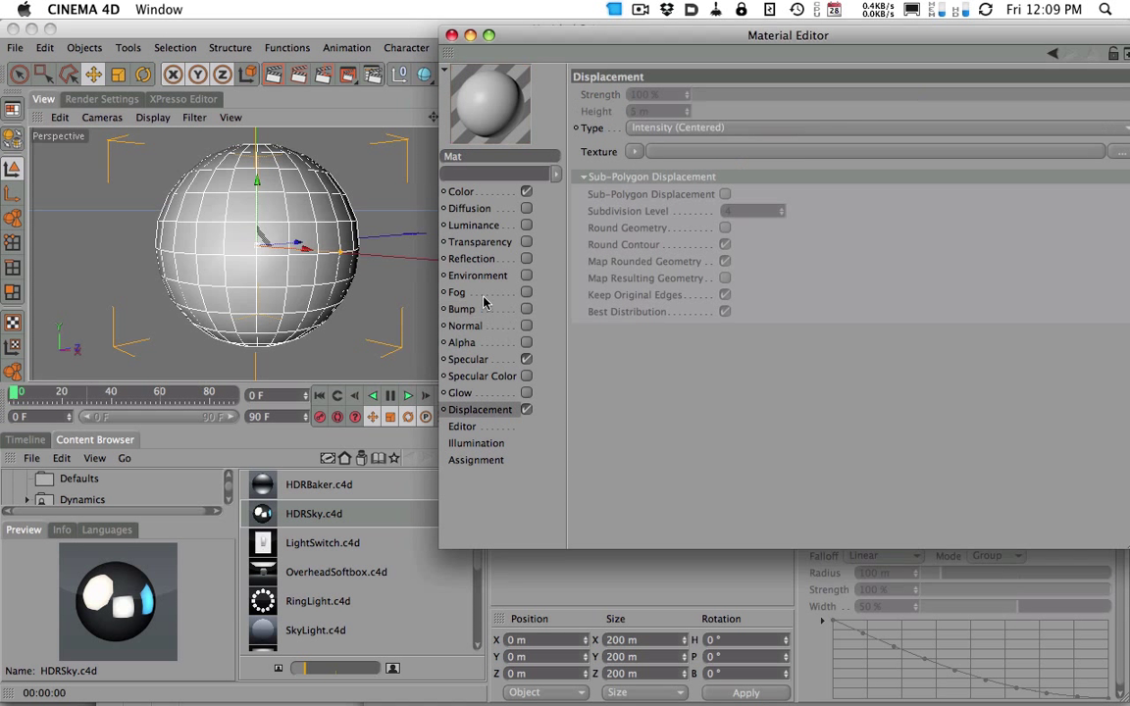
left_click(495, 312)
left_click(644, 139)
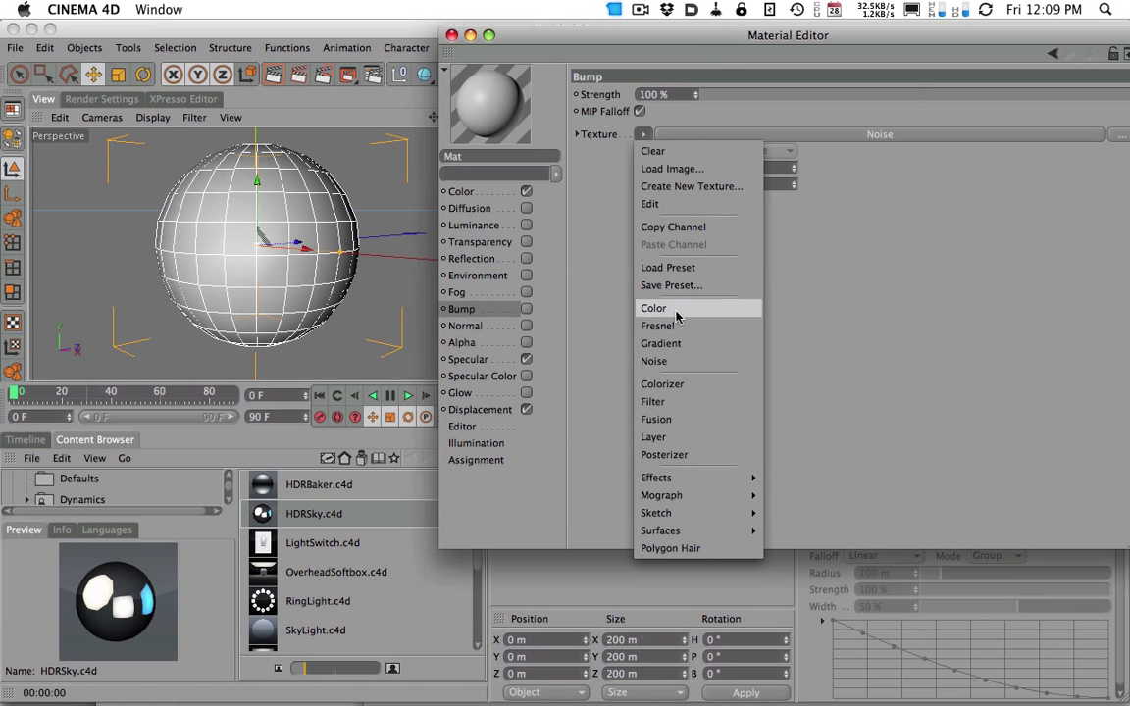
left_click(672, 226)
left_click(511, 411)
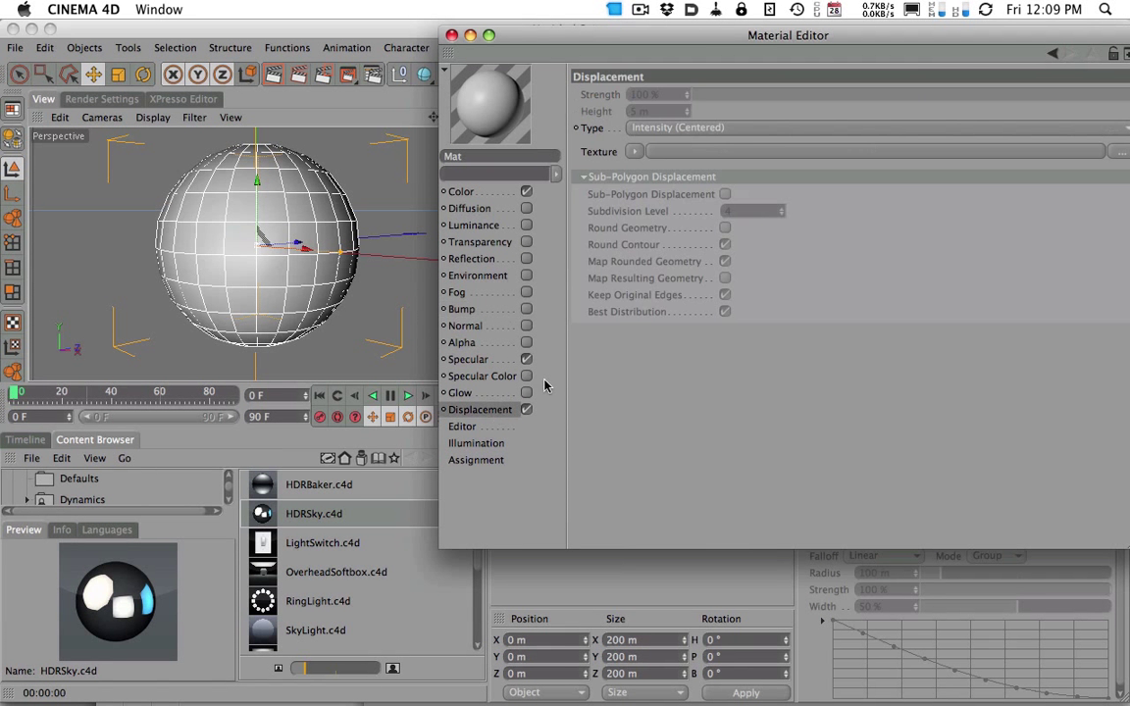
left_click(634, 151)
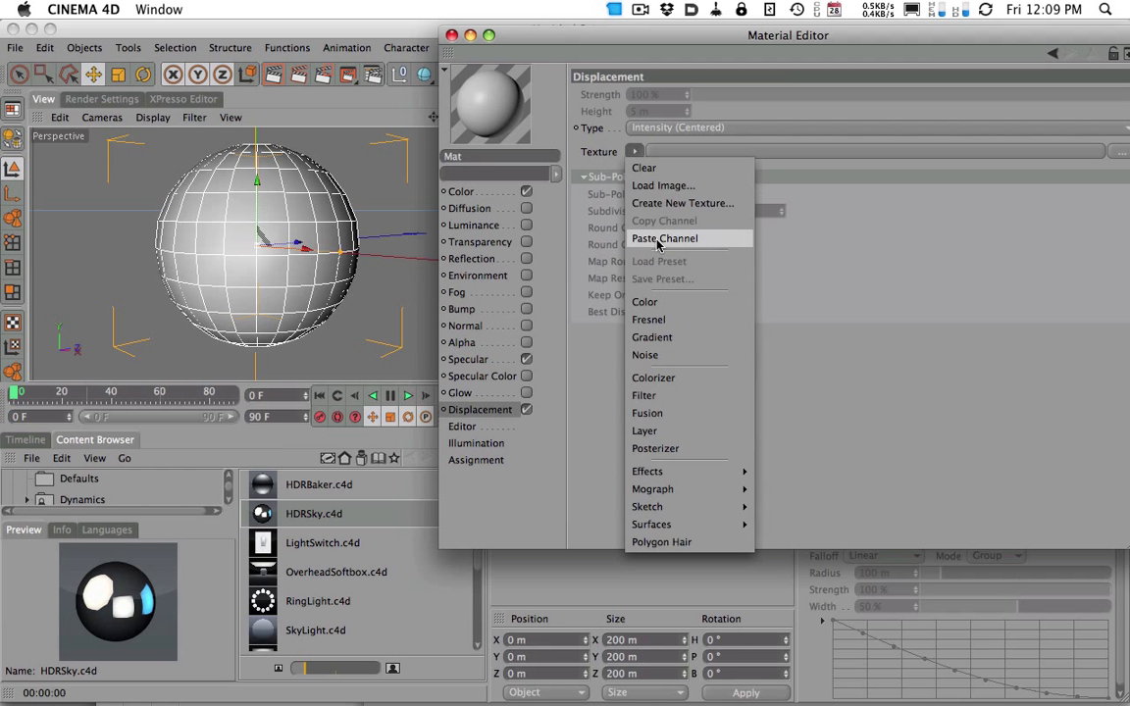
left_click(638, 238)
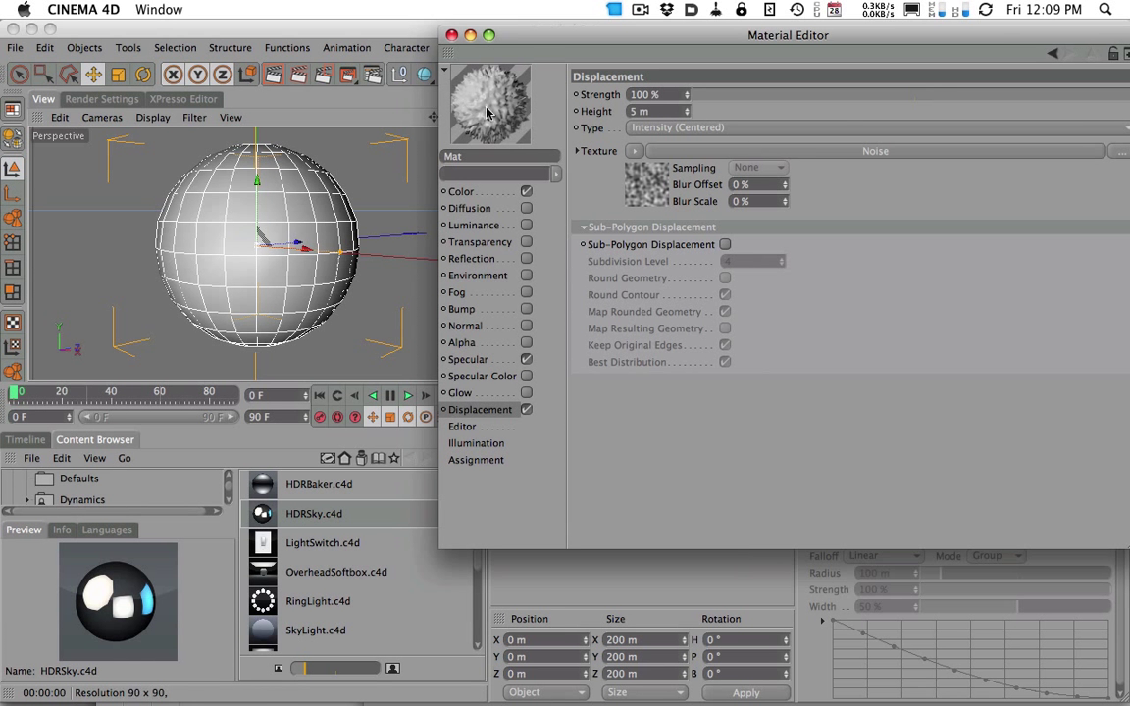
left_click(275, 77)
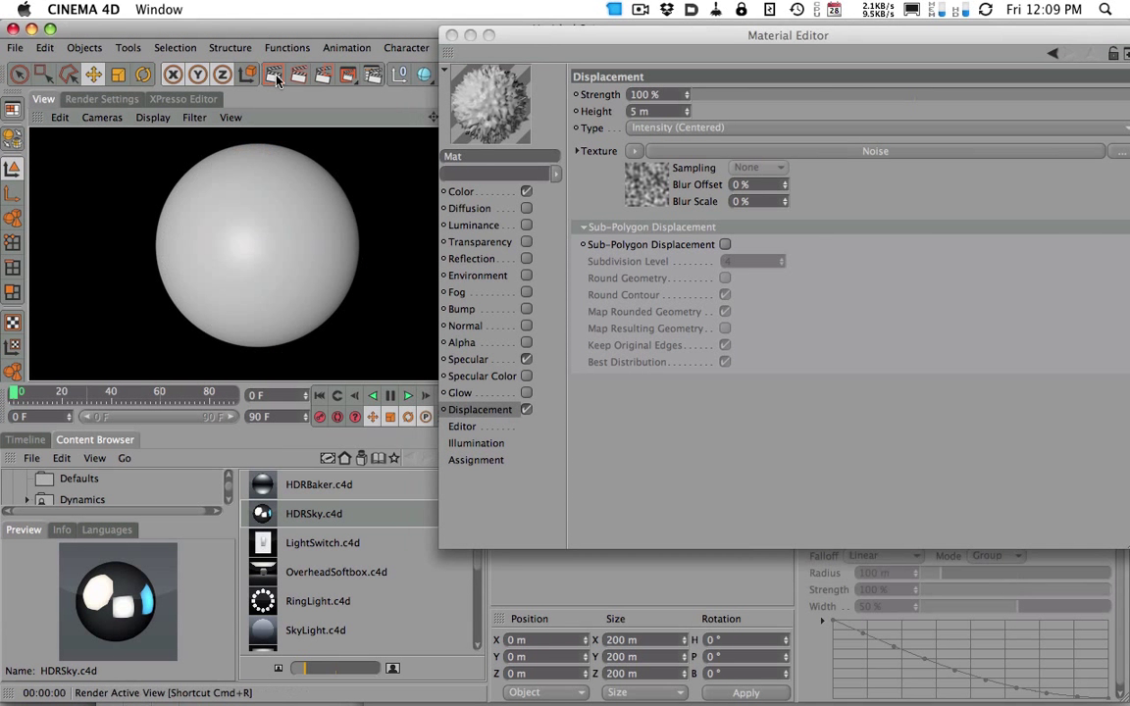
- Set the sphere's segments to 33
left_click_drag(576, 42, 557, 167)
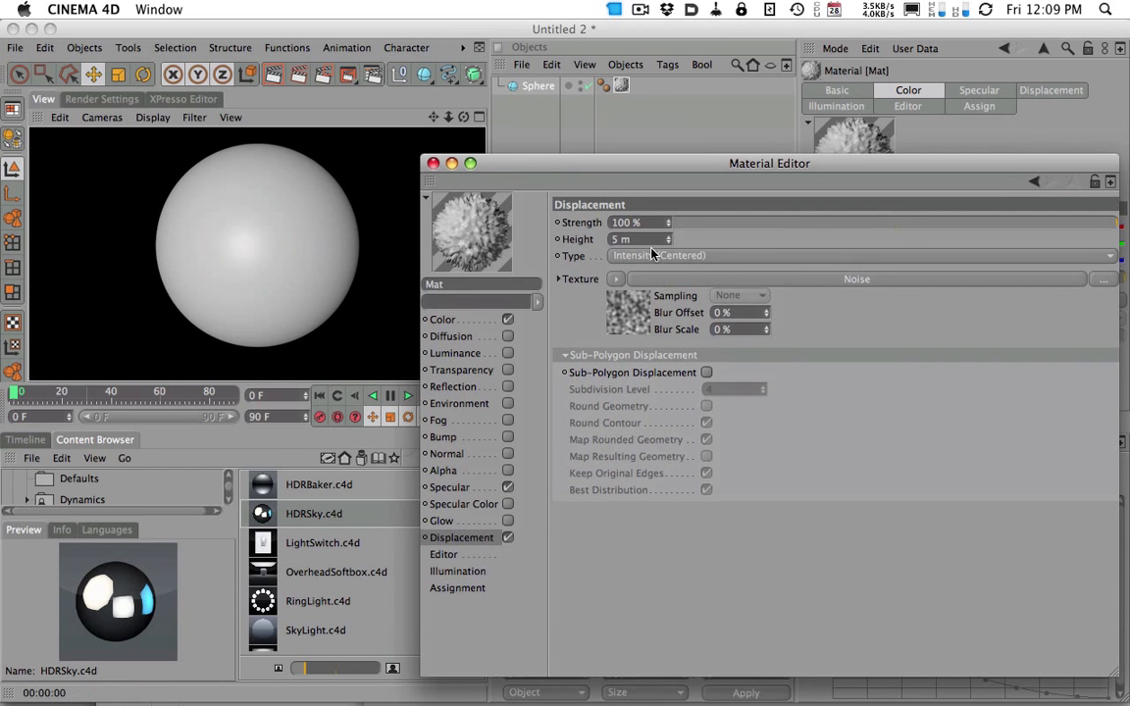
left_click(530, 88)
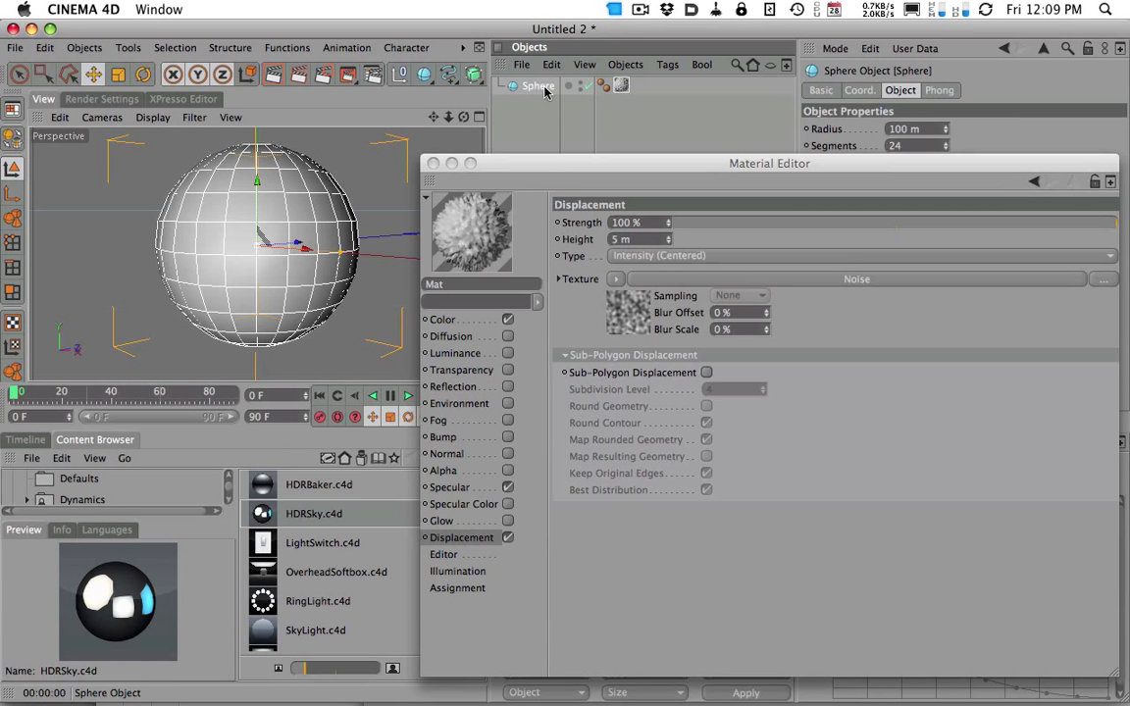
left_click_drag(553, 163, 557, 265)
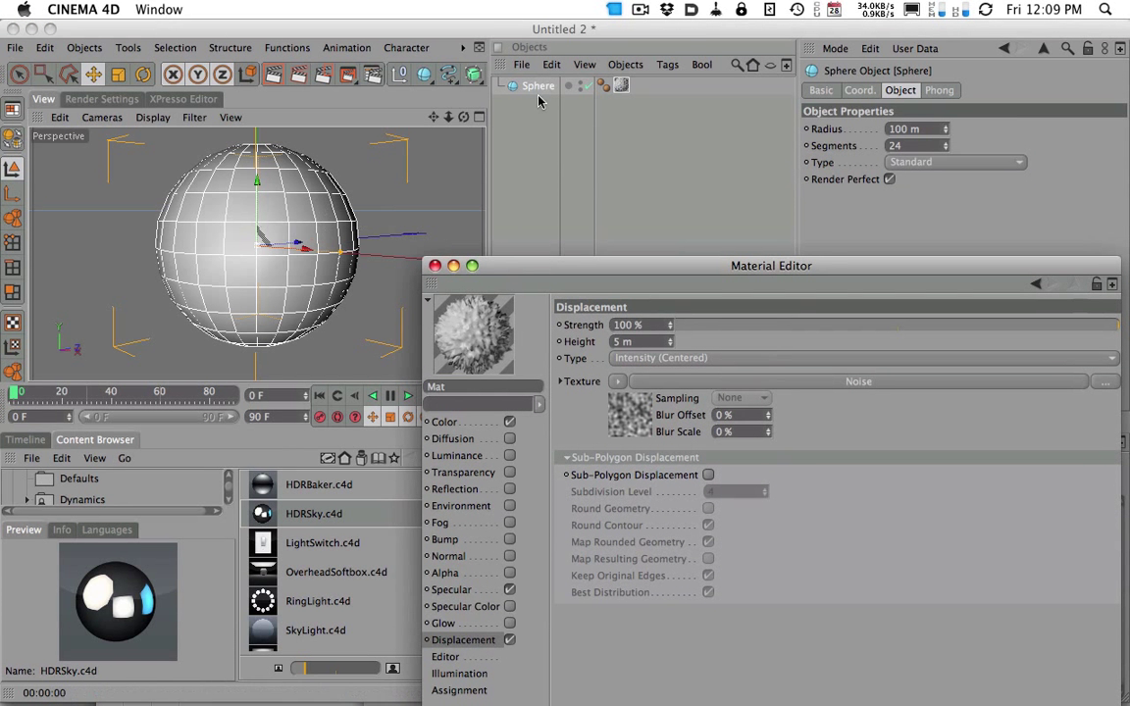
left_click_drag(945, 147, 944, 139)
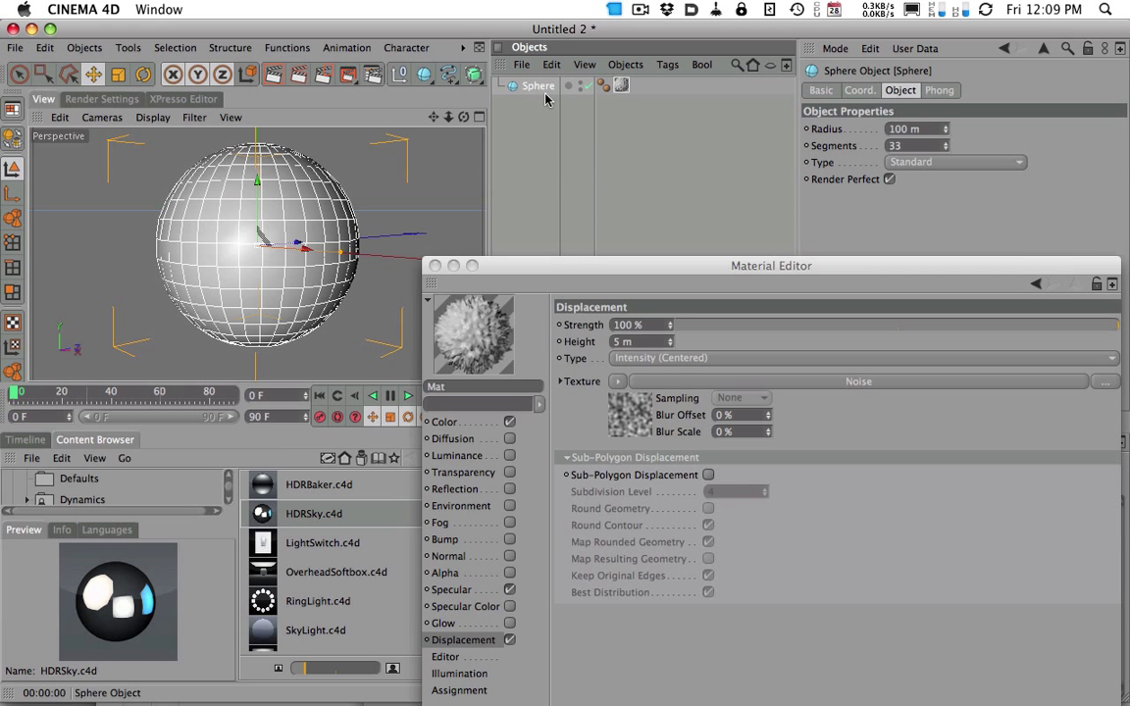
- Convert the sphere to an editable polygon object and render the active view
key("c")
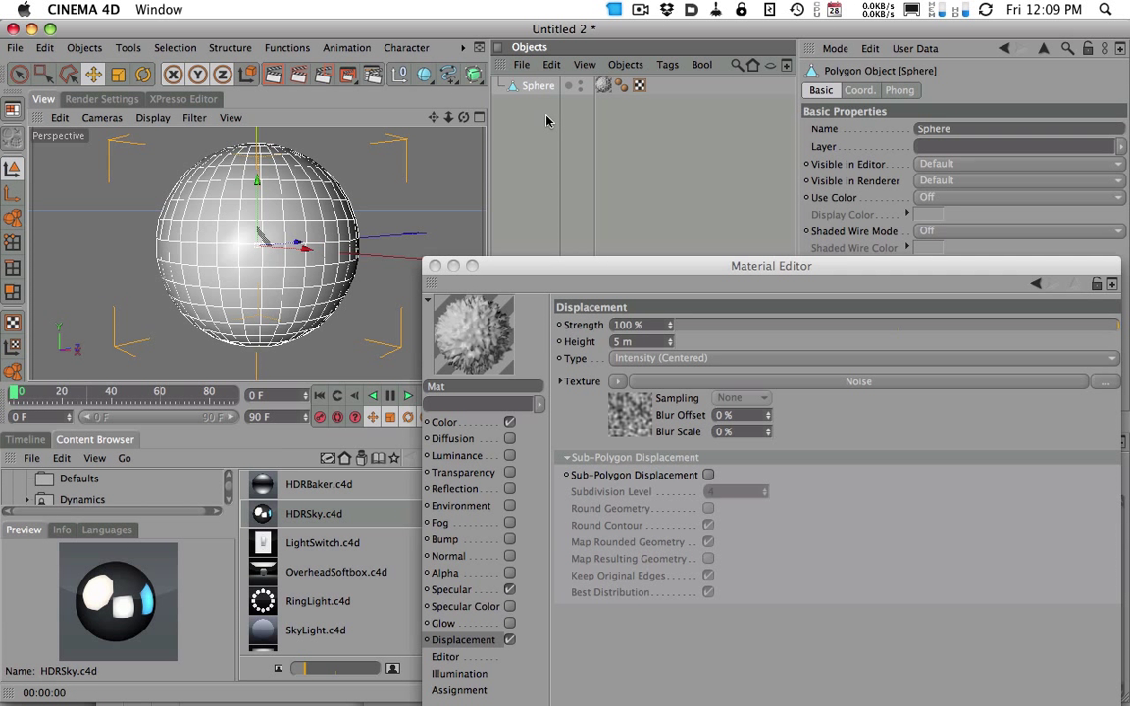
left_click(275, 74)
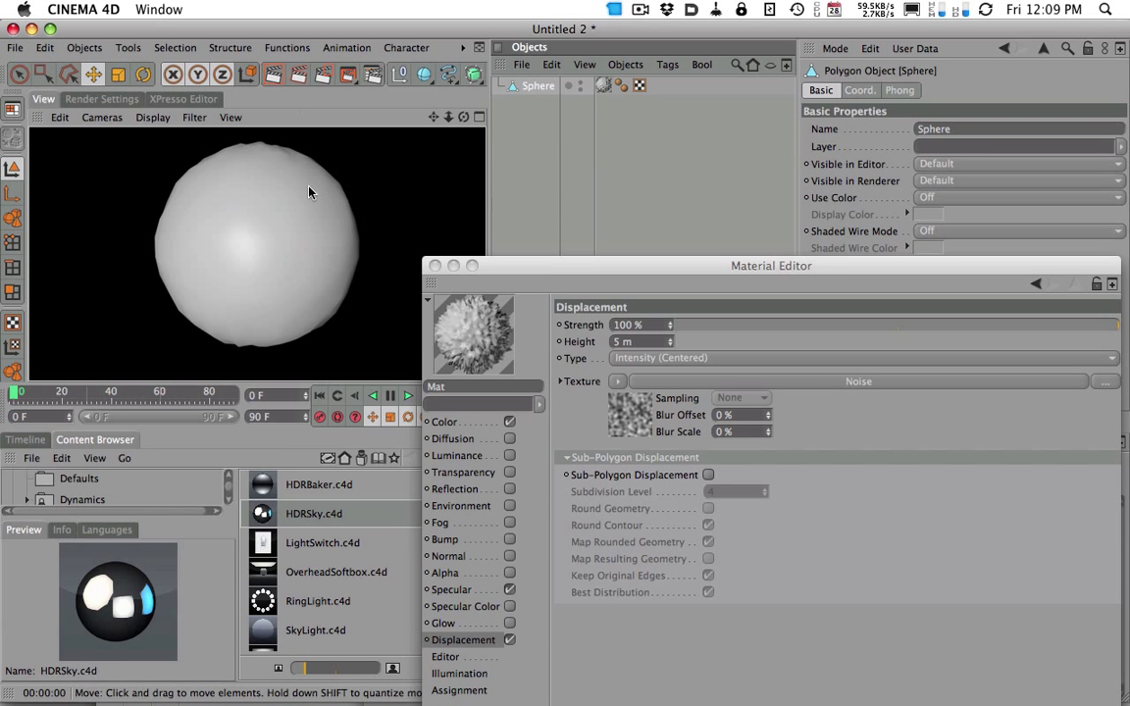
- Set the material's displacement height to 51 m and render the active view
left_click(284, 208)
left_click(274, 78)
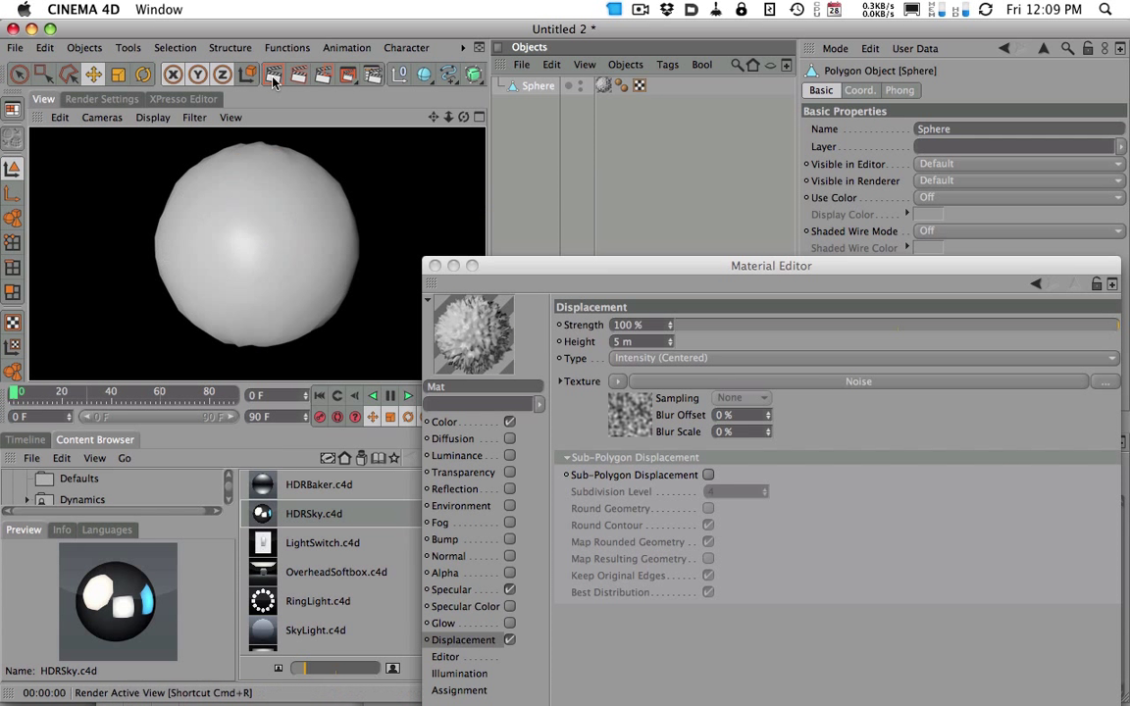
left_click_drag(673, 341, 683, 316)
left_click(278, 70)
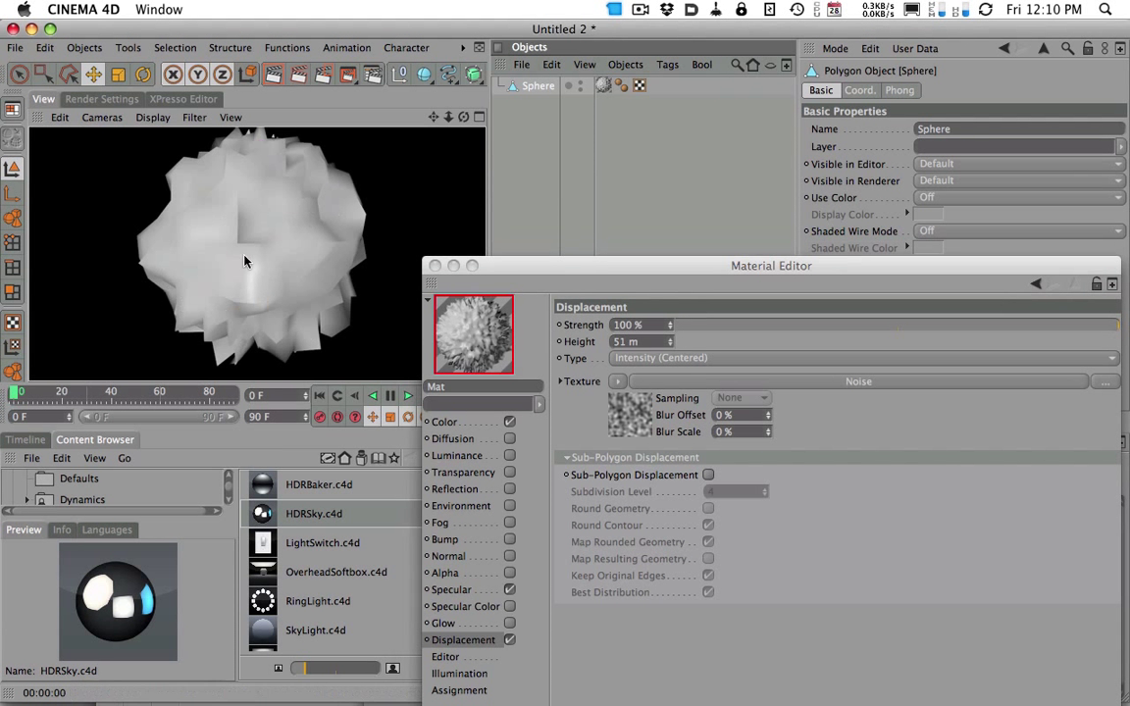
- Compare the sphere's polygon mesh with its displaced render to examine how the segments limit the deformation
left_click(172, 149)
left_click(282, 73)
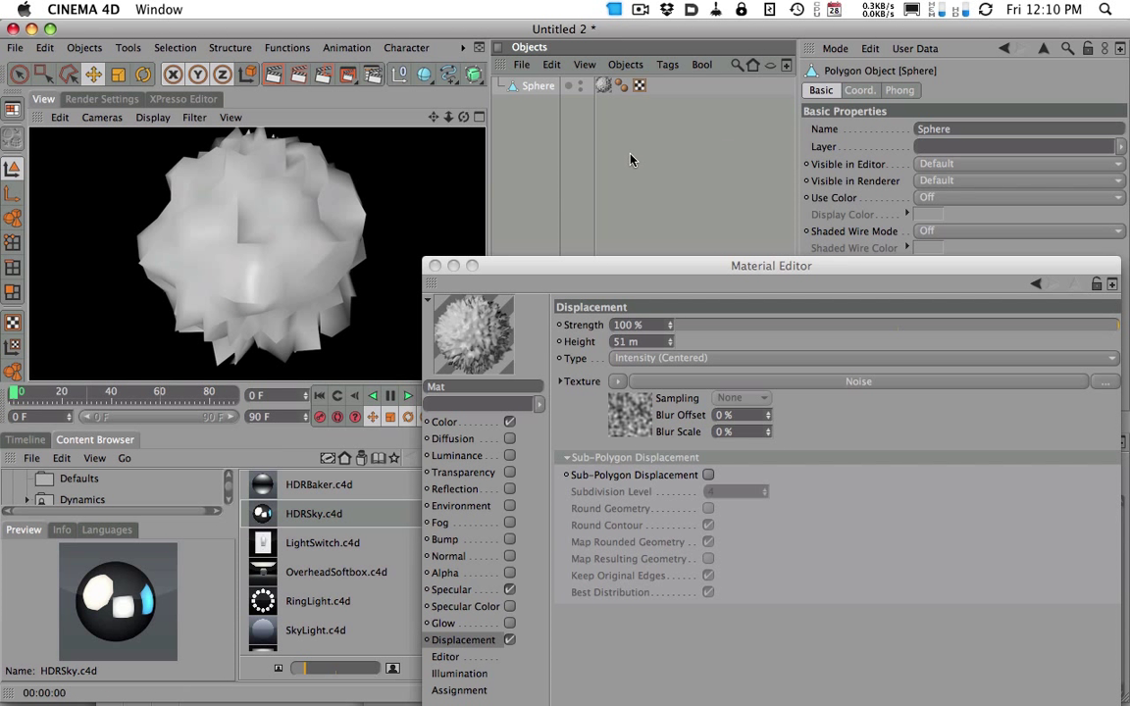
left_click(535, 86)
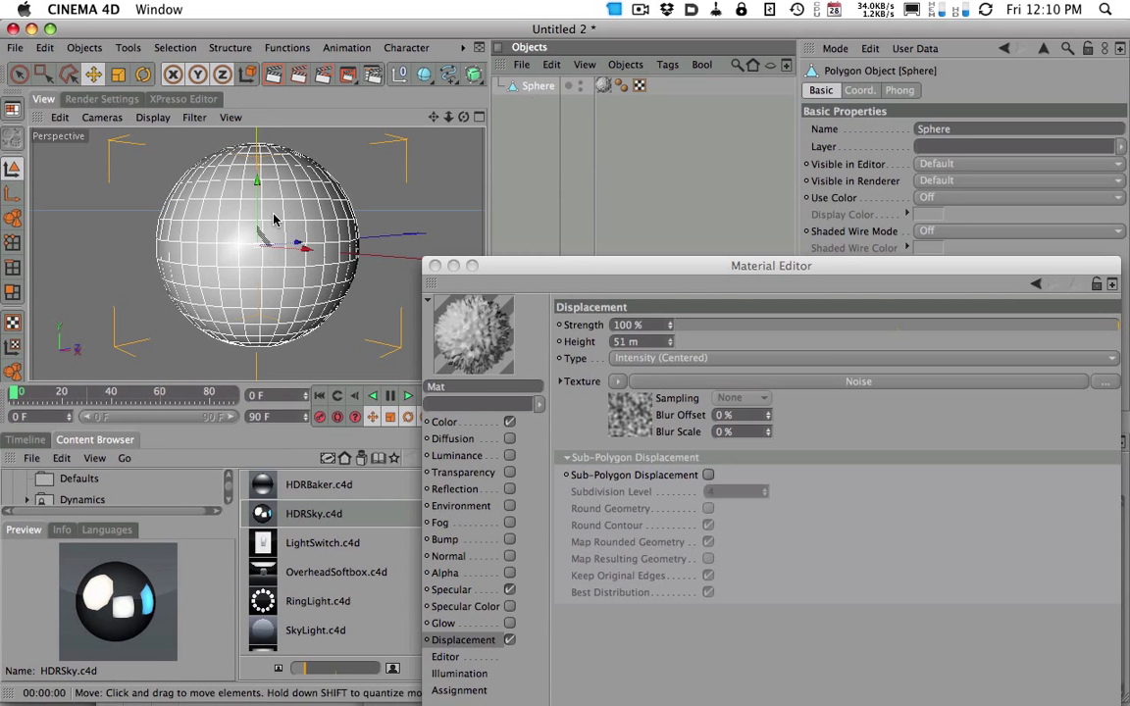
left_click(278, 73)
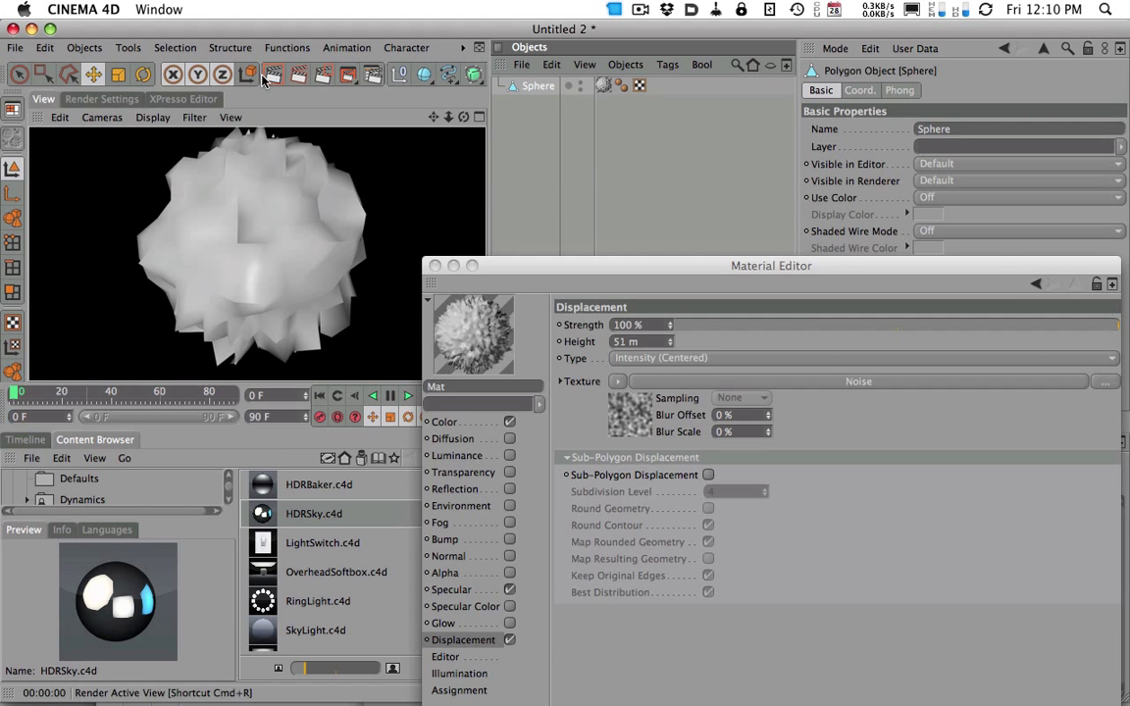
left_click(557, 146)
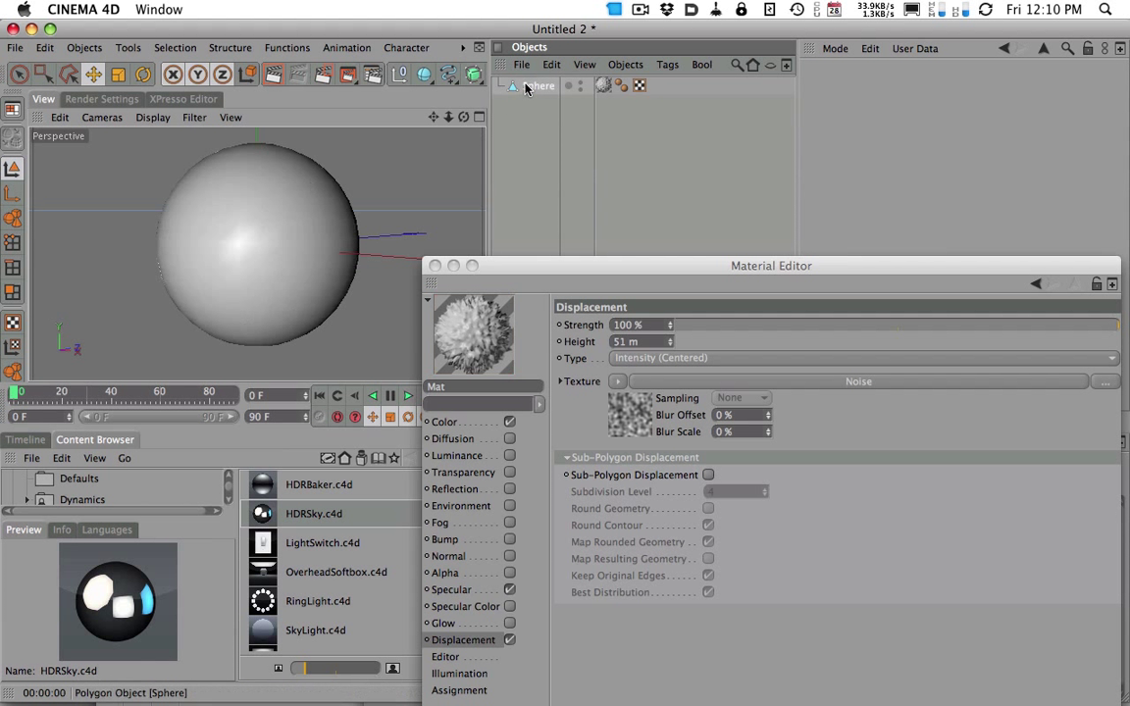
left_click(516, 90)
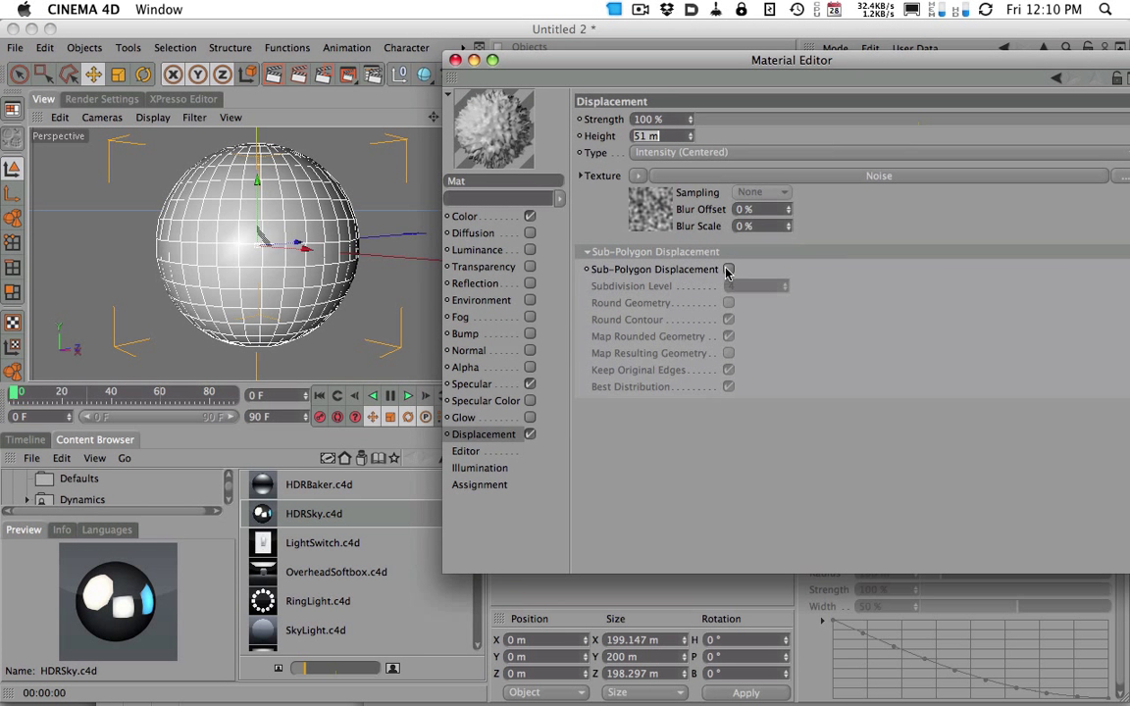
- Enable Sub-Polygon Displacement for the sphere's material and render the active view
left_click(729, 269)
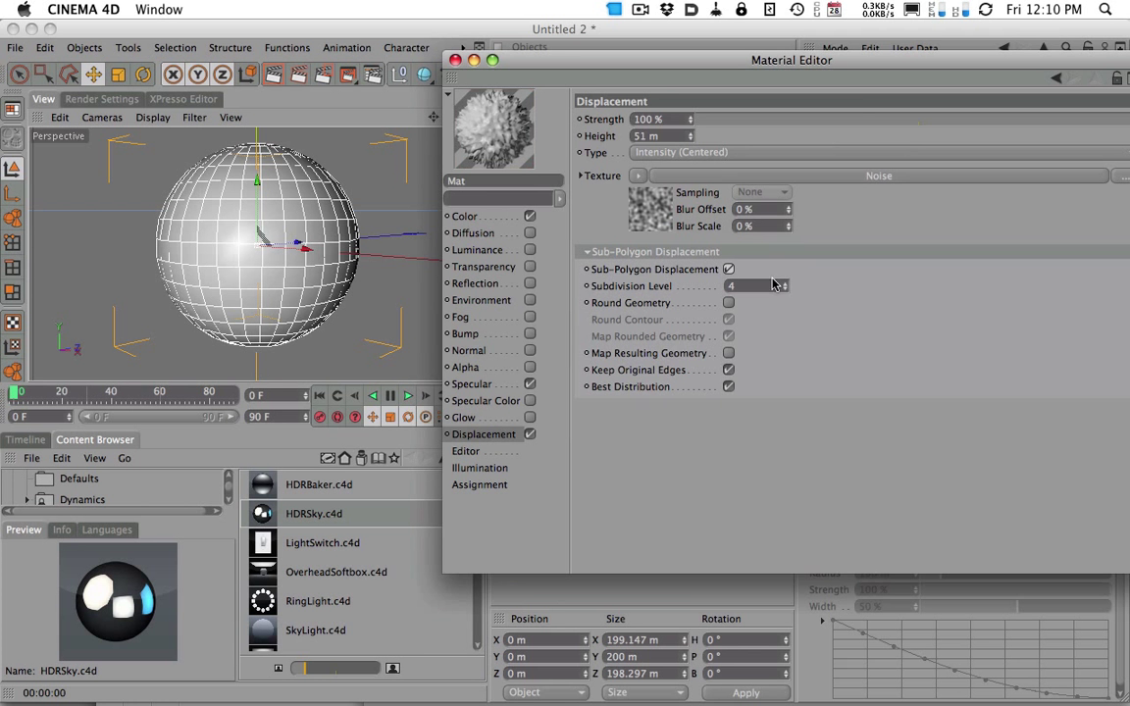
left_click_drag(600, 64, 601, 264)
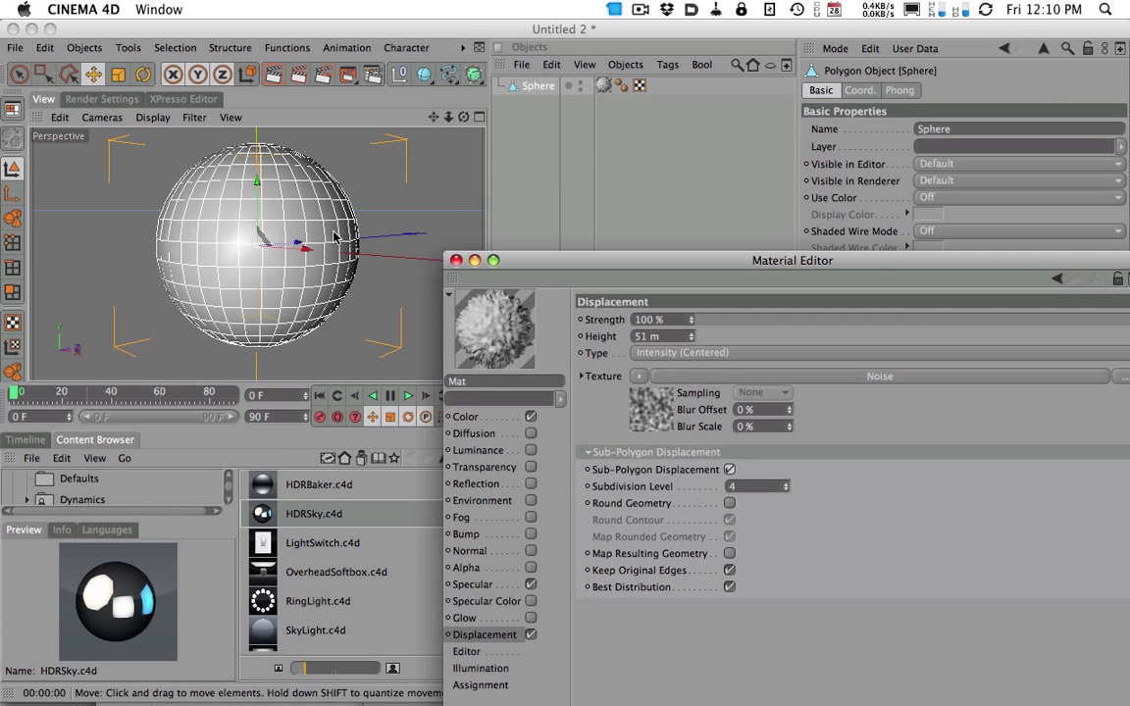
left_click(592, 105)
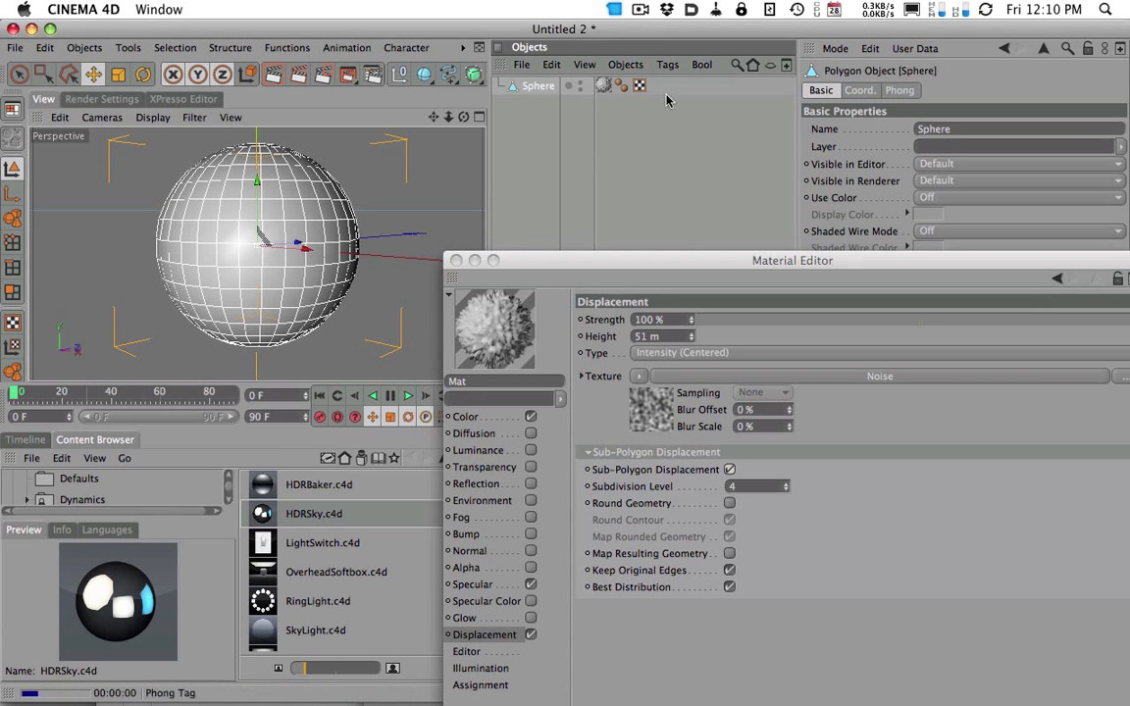
key("super+r")
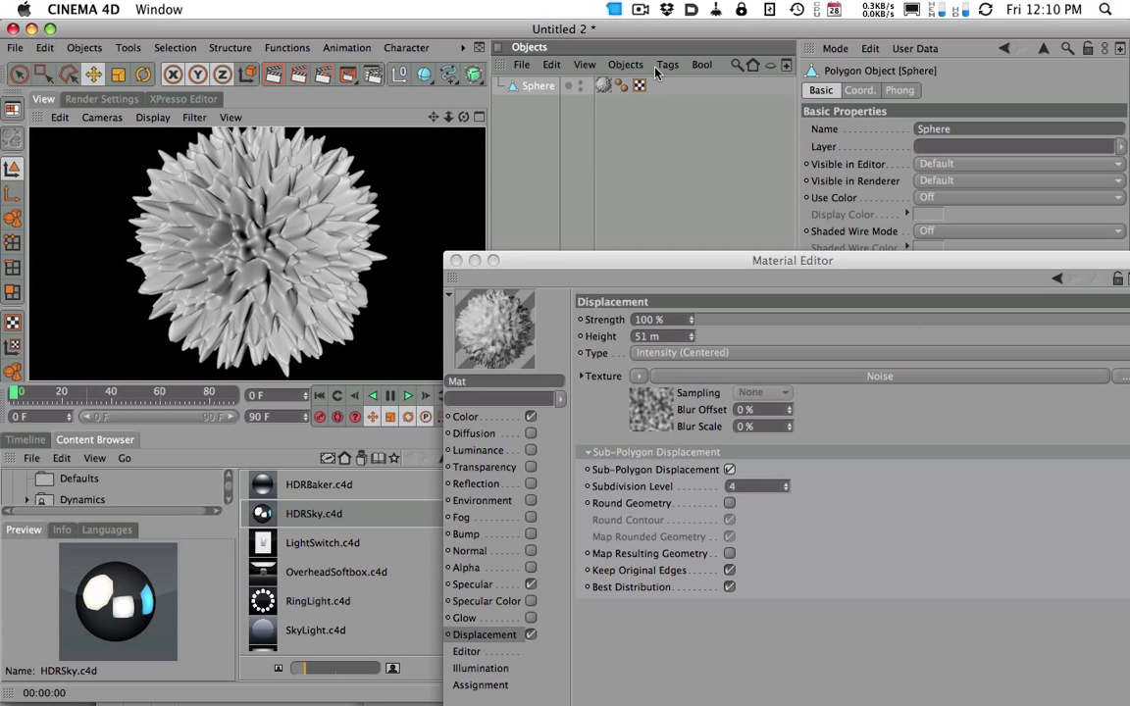
- Render the sphere from farther away to examine the full outline of the sub-polygon displacement
left_click(396, 188)
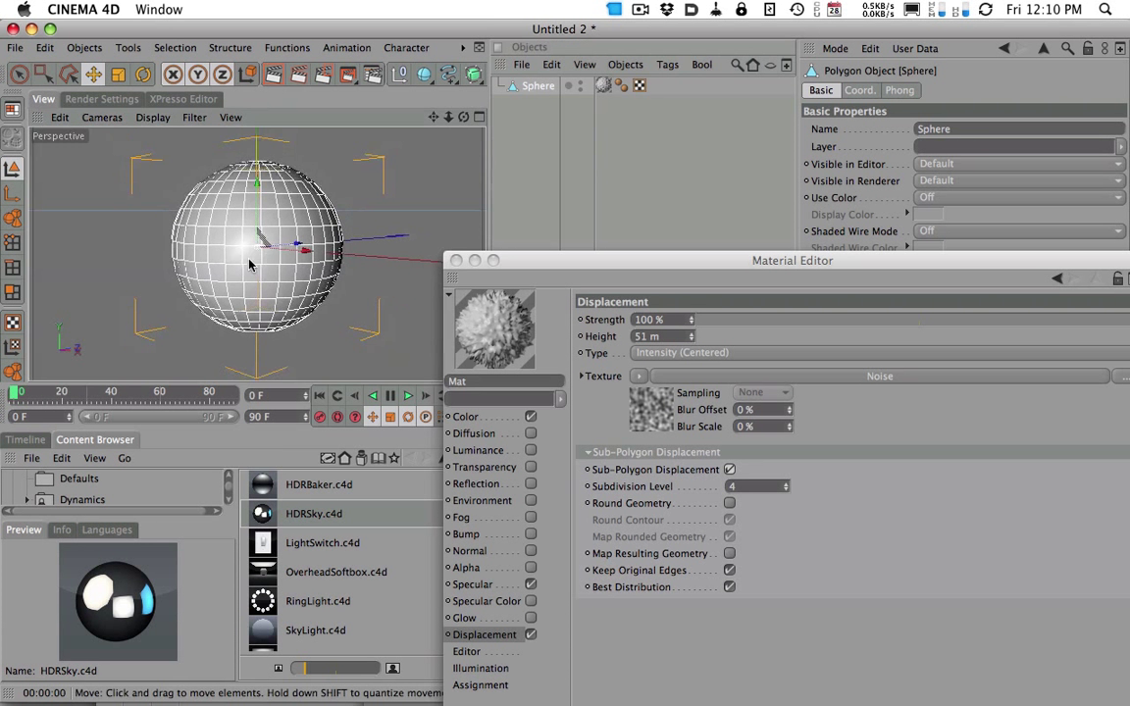
left_click(274, 76)
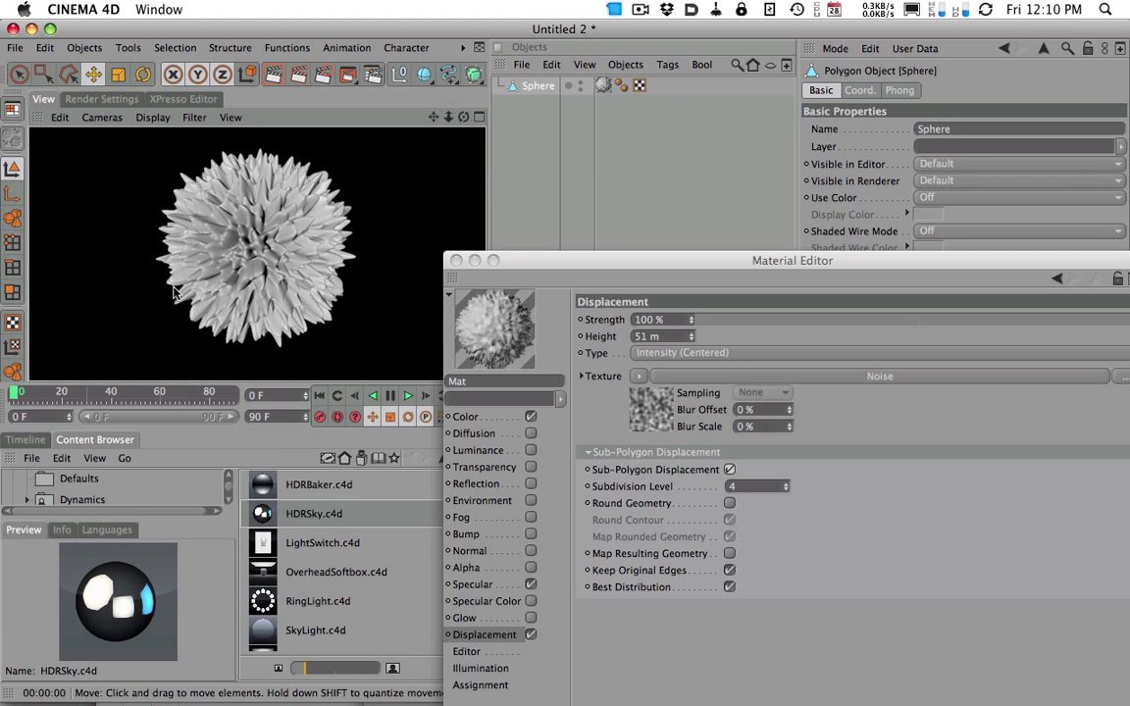
left_click(287, 172)
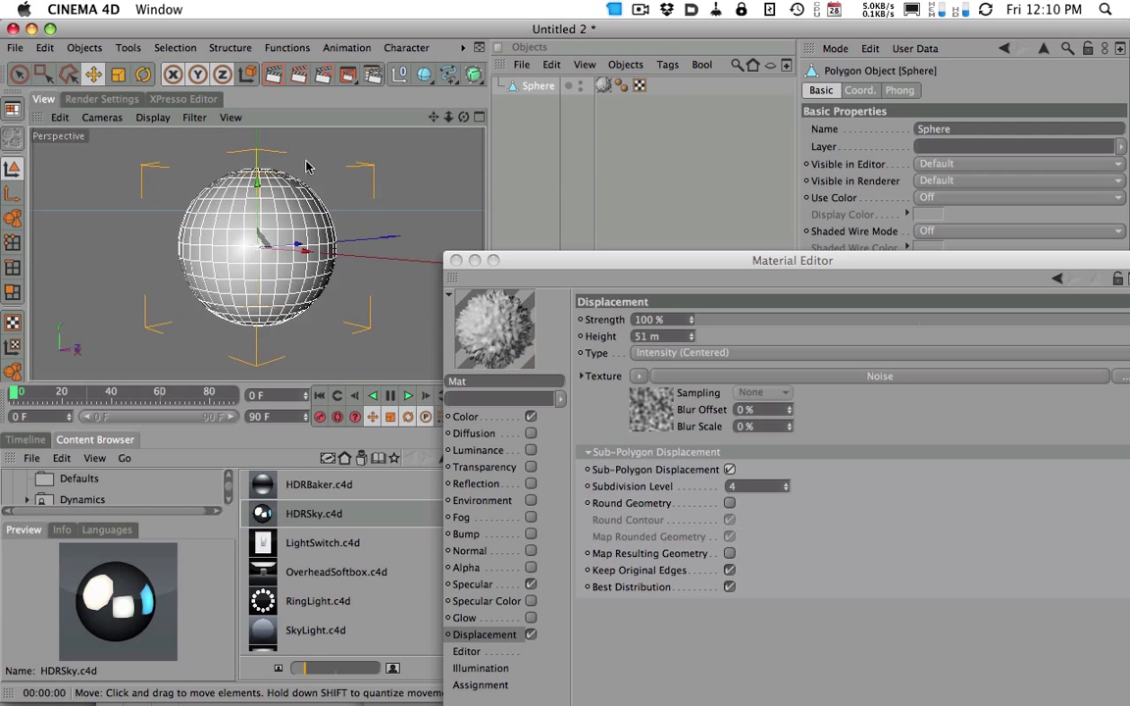
left_click(274, 75)
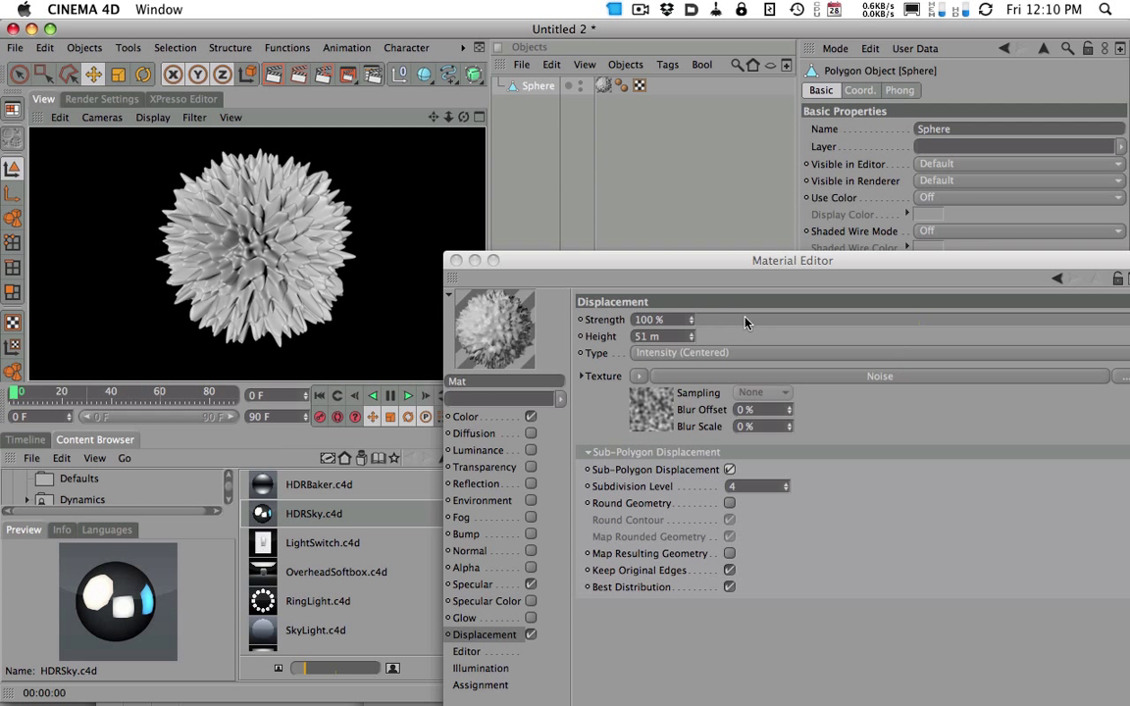
- Set the displacement strength to -99 % and render the sphere to see the inverted effect
left_click_drag(743, 320, 812, 318)
left_click_drag(711, 319, 699, 319)
left_click(274, 76)
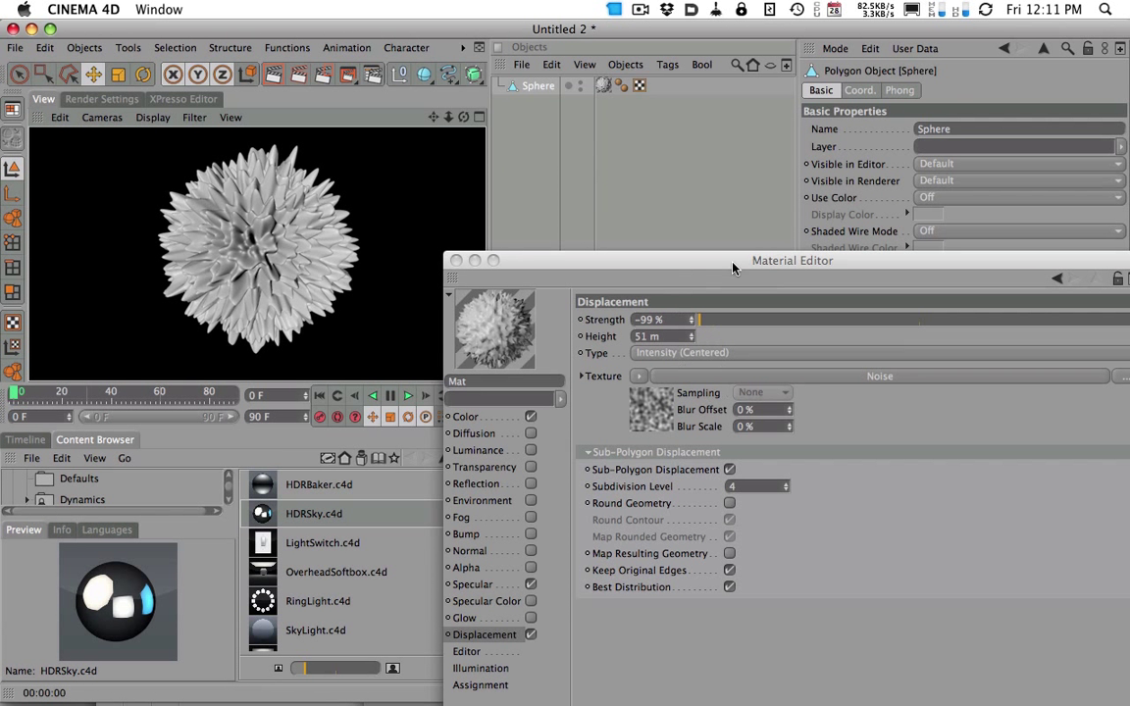
left_click_drag(731, 257, 712, 193)
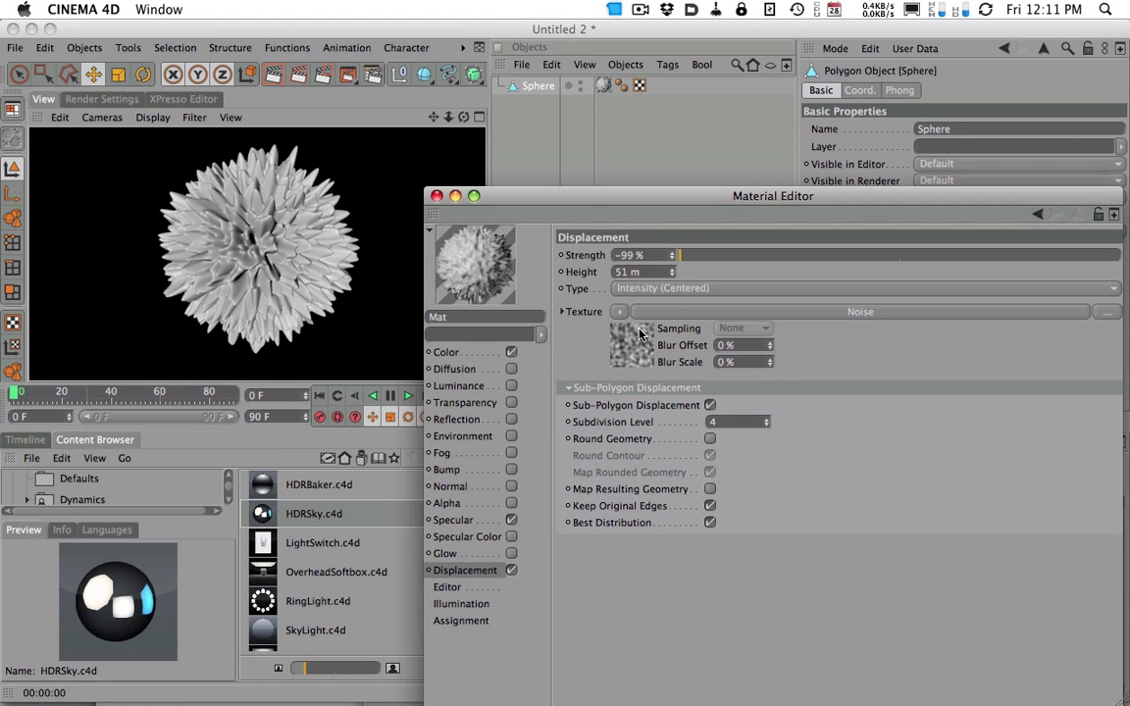
left_click(386, 233)
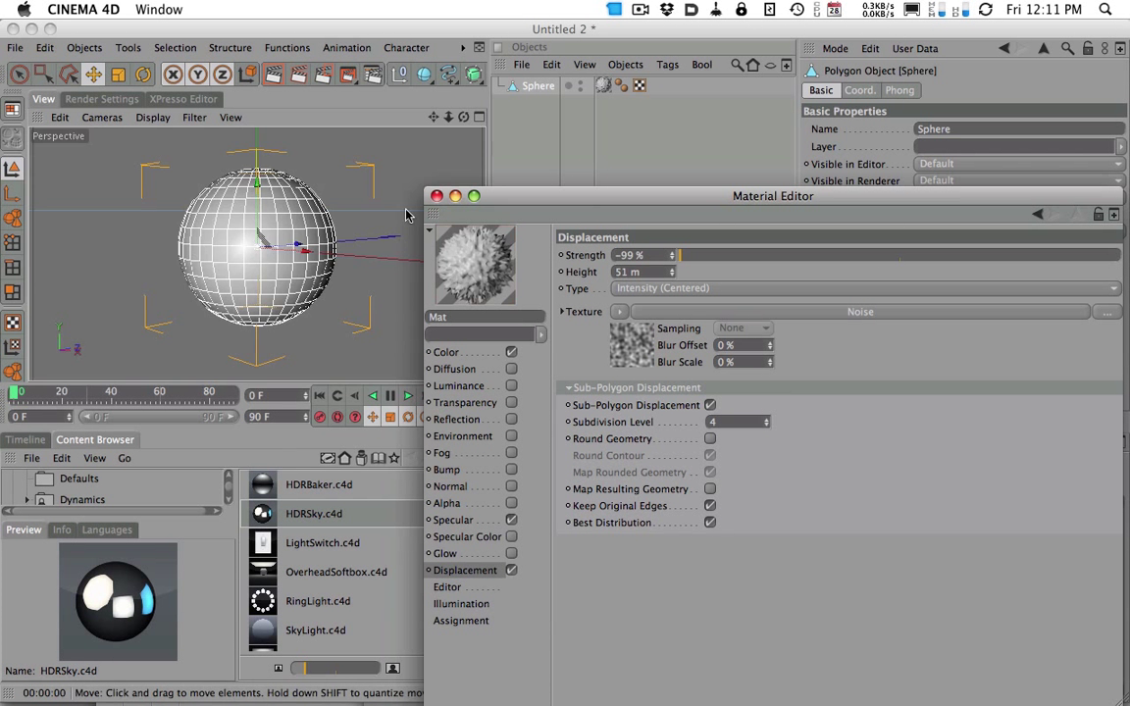
- Set the displacement strength to 43 % and render the active view
left_click_drag(594, 196, 595, 154)
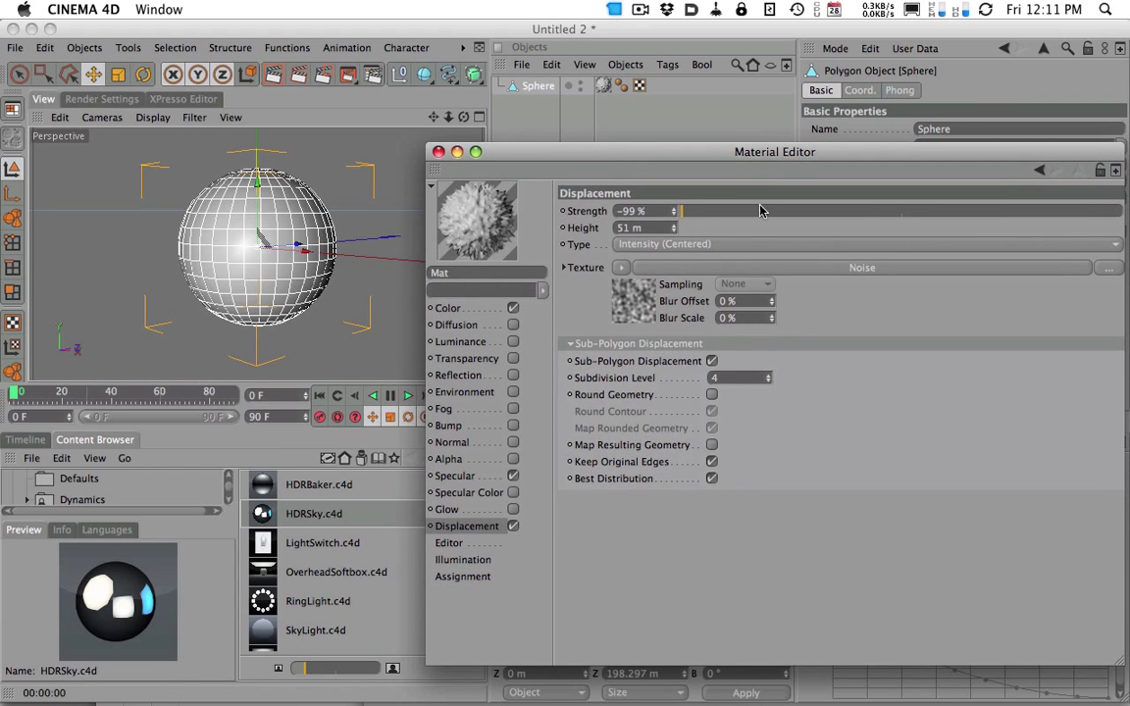
mouse_move(764, 214)
left_mouse_down()
mouse_move(1007, 214)
mouse_move(997, 215)
left_mouse_up()
left_click_drag(588, 152, 628, 131)
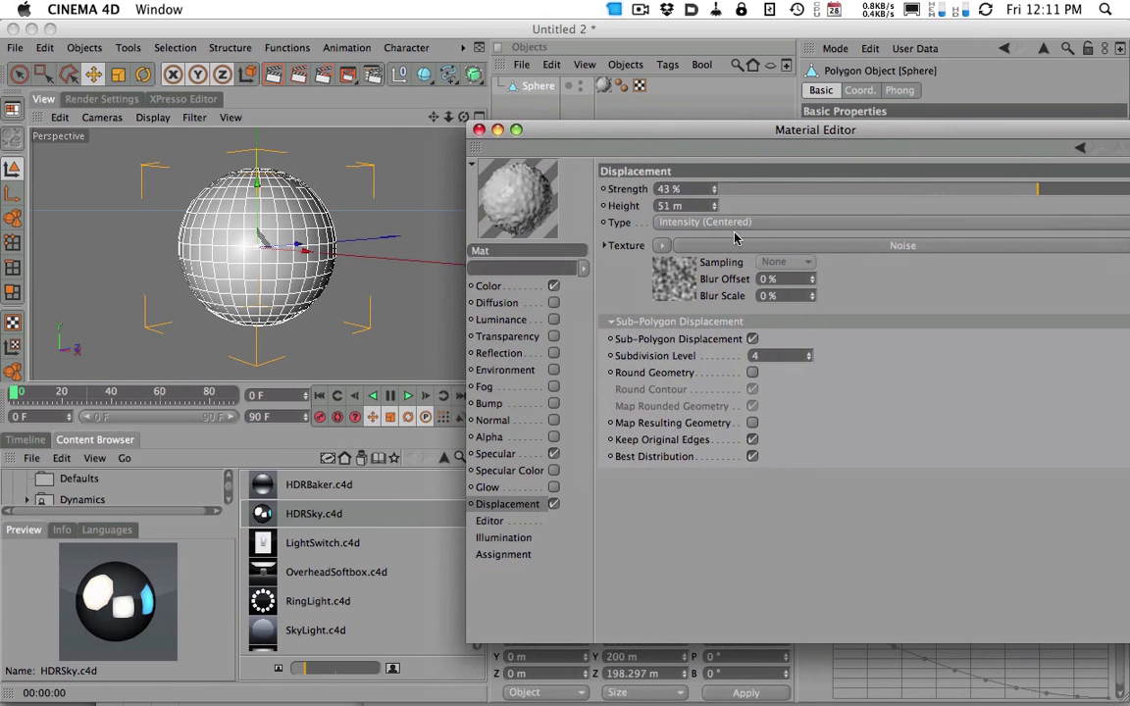
left_click_drag(701, 130, 785, 115)
left_click(248, 75)
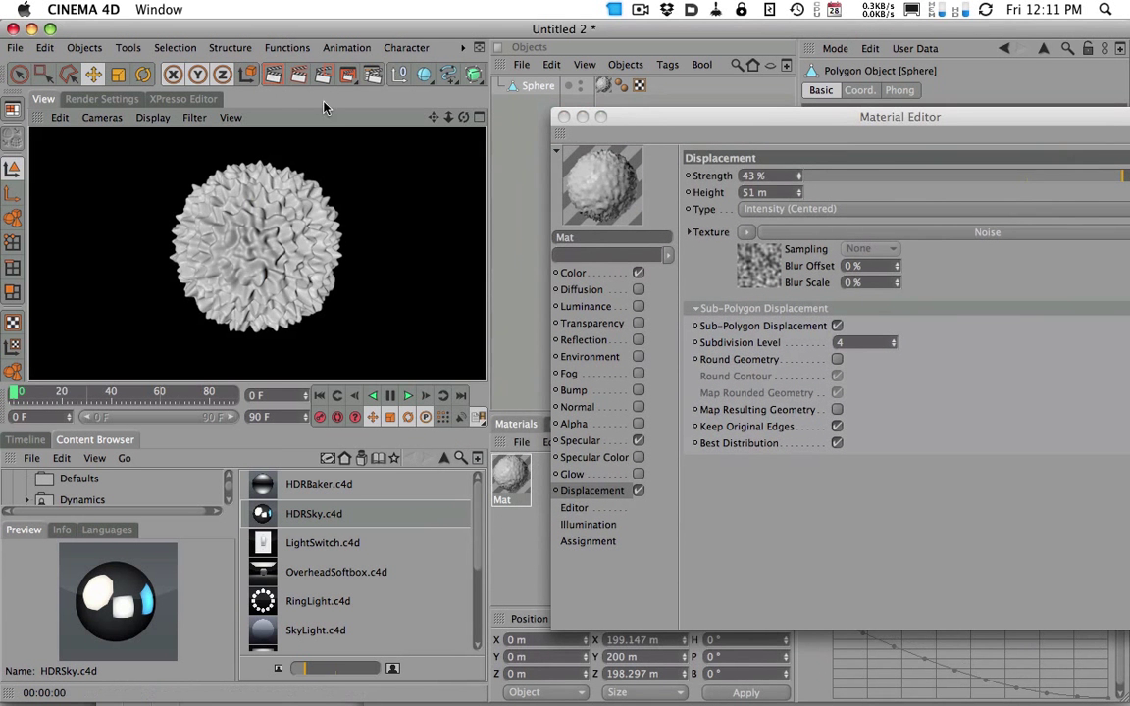
left_click(371, 174)
- Darken the material's color to near black with RGB values 11, 11, 13
left_click_drag(633, 116, 693, 103)
left_click(644, 257)
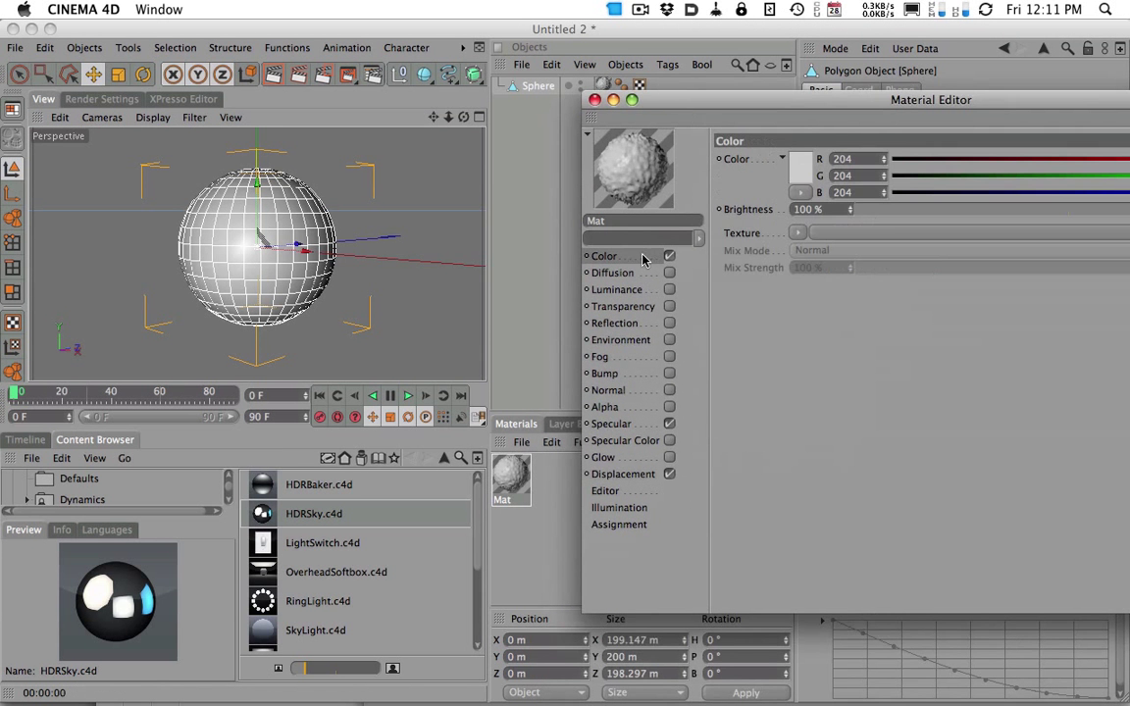
left_click(893, 193)
left_click(893, 176)
left_click(894, 160)
left_click_drag(735, 99, 782, 107)
mouse_move(942, 170)
left_mouse_down()
mouse_move(952, 203)
mouse_move(959, 170)
left_mouse_up()
left_click_drag(718, 107, 693, 101)
mouse_move(912, 176)
left_mouse_down()
mouse_move(912, 193)
mouse_move(915, 160)
mouse_move(912, 188)
left_mouse_up()
left_click(845, 171)
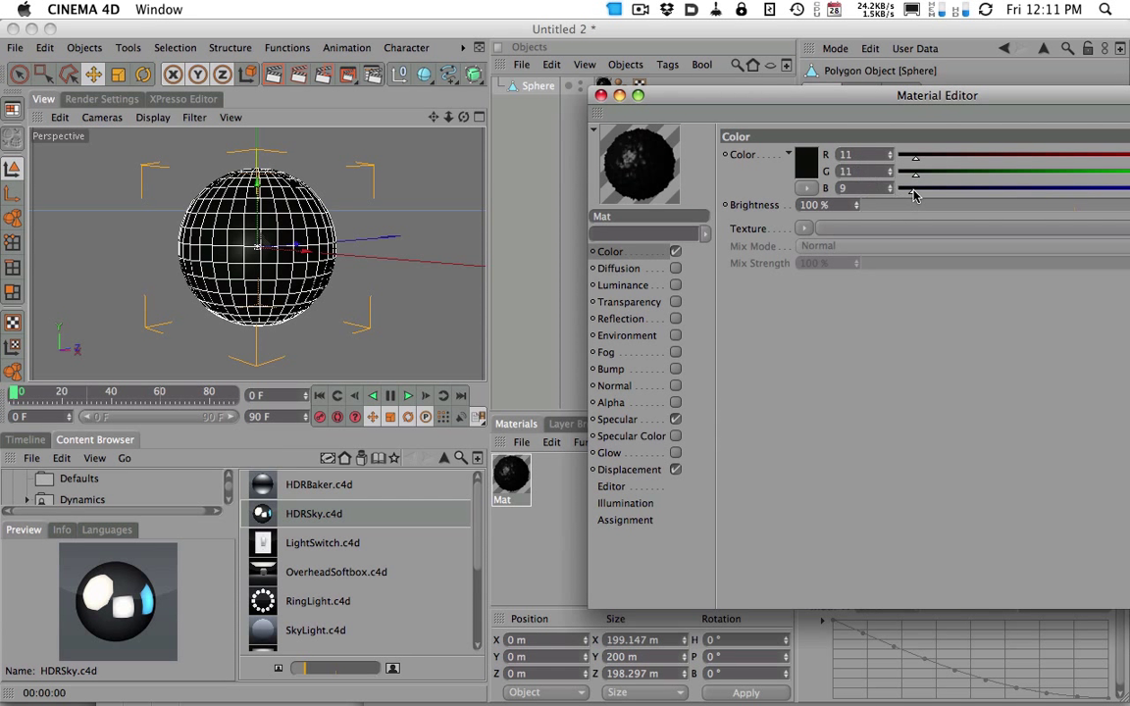
left_click_drag(914, 192, 919, 192)
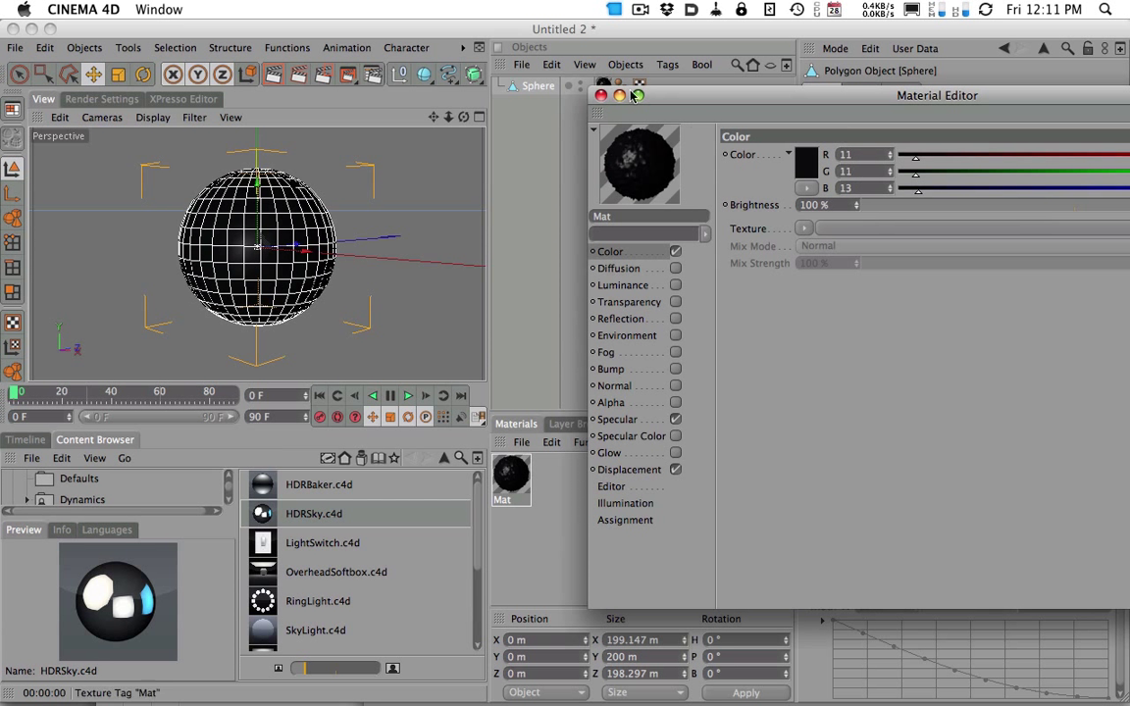
- Enable the material's Reflection channel and render the sphere
left_click(638, 321)
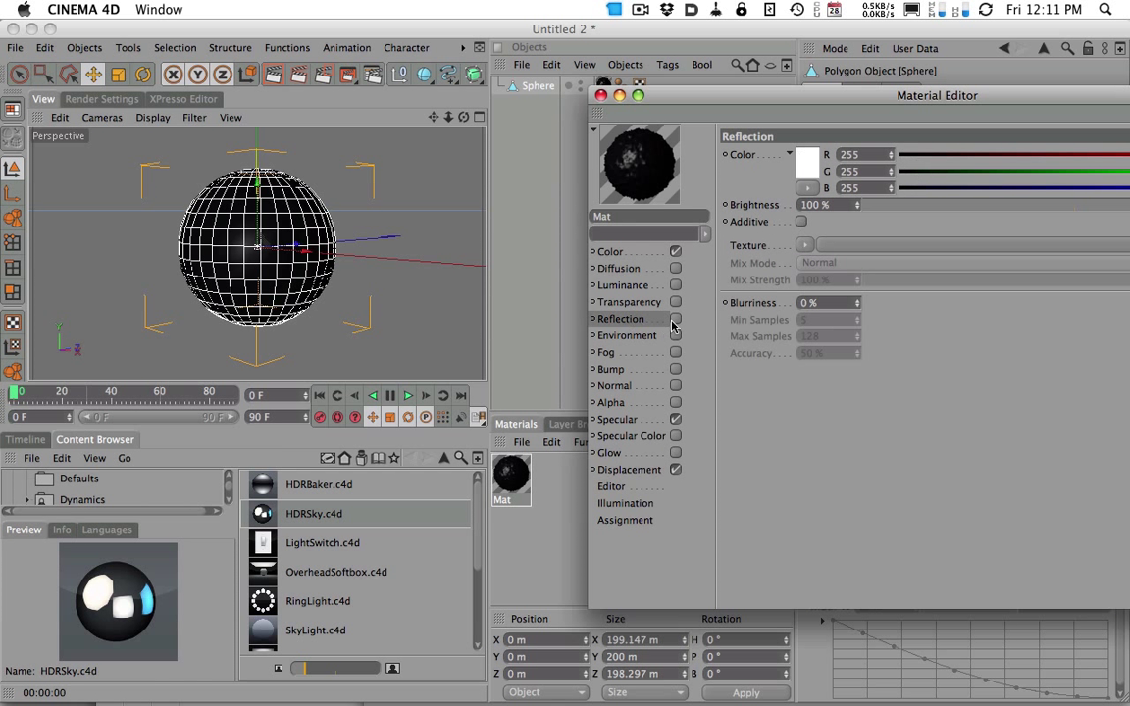
left_click(675, 320)
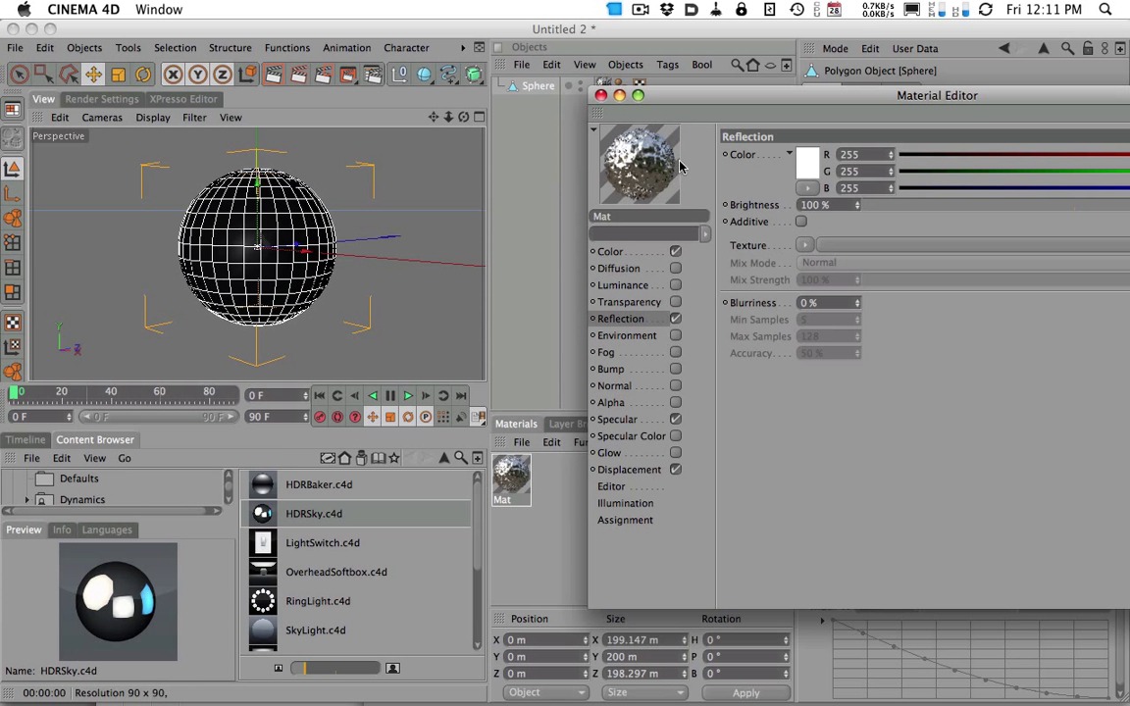
left_click(275, 76)
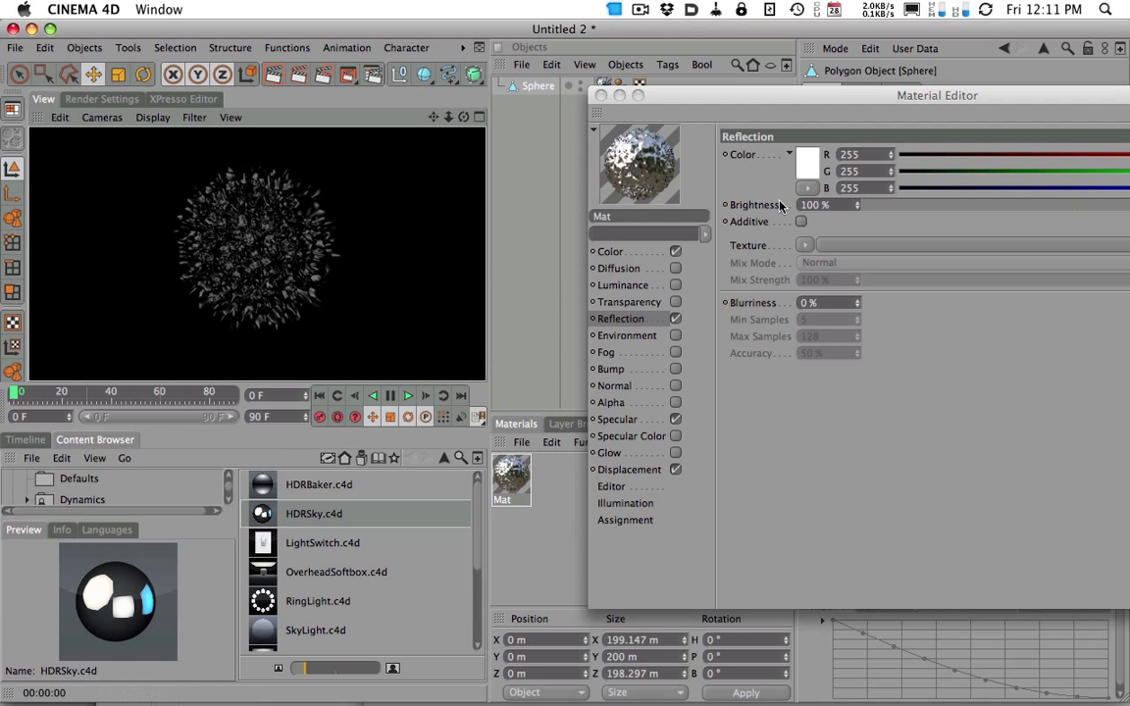
- Assign a Fresnel shader as the Reflection texture and render the active view
left_click(804, 246)
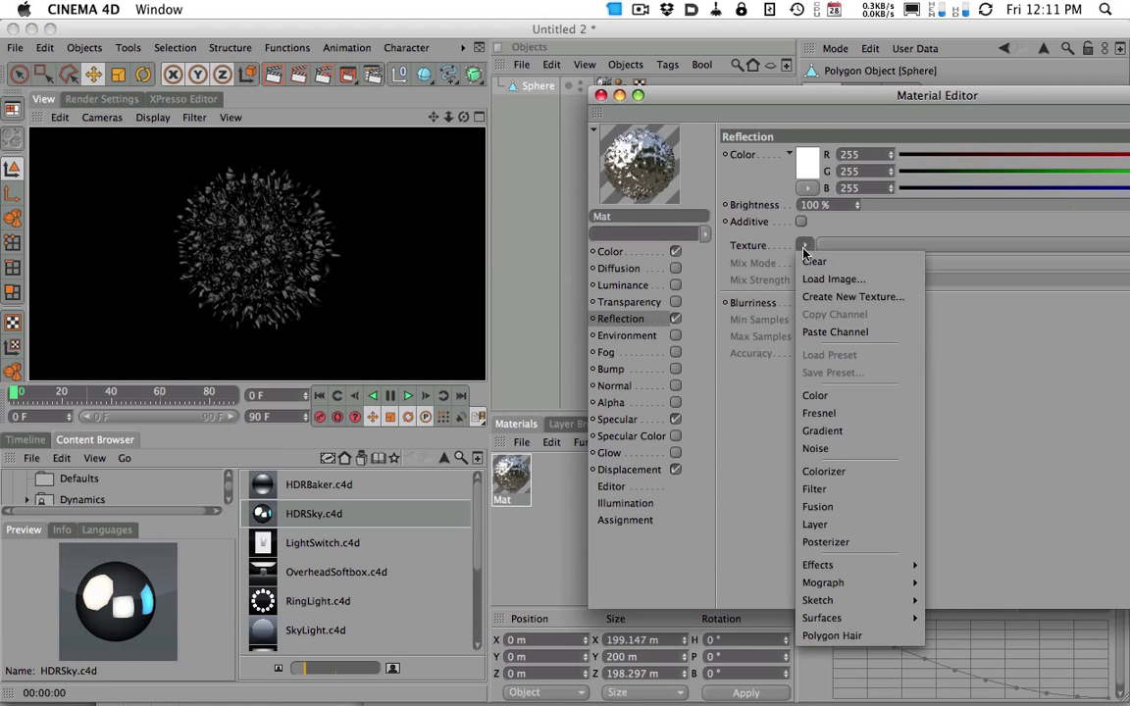
left_click(820, 413)
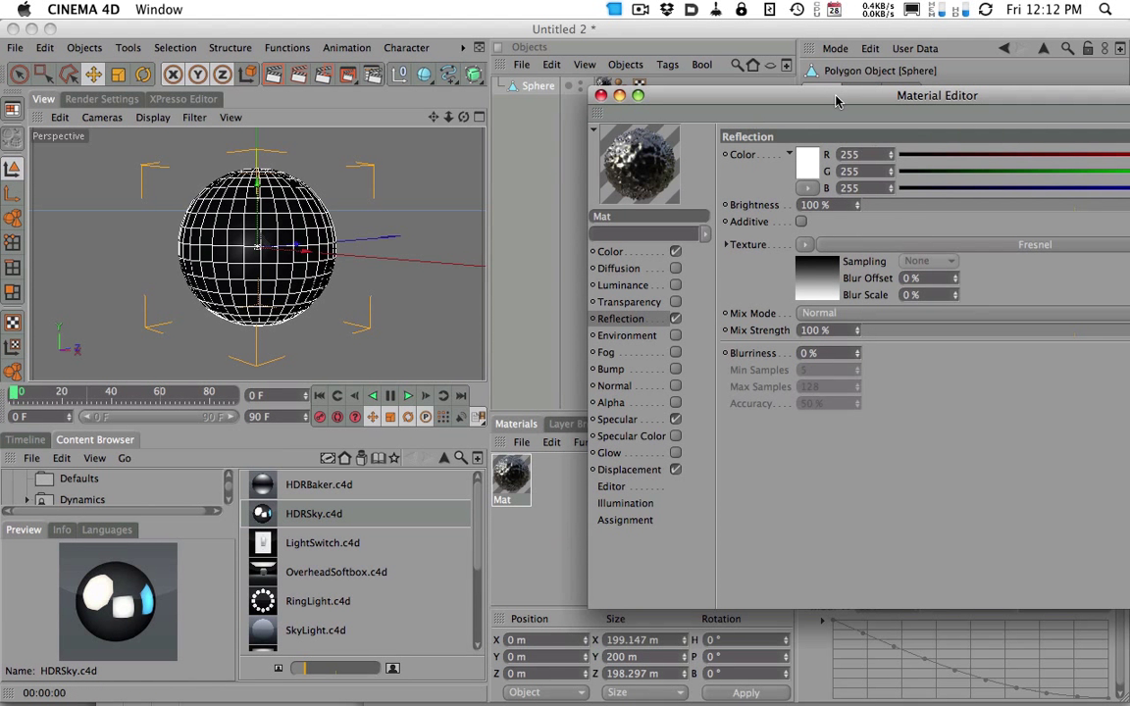
left_click_drag(834, 99, 788, 46)
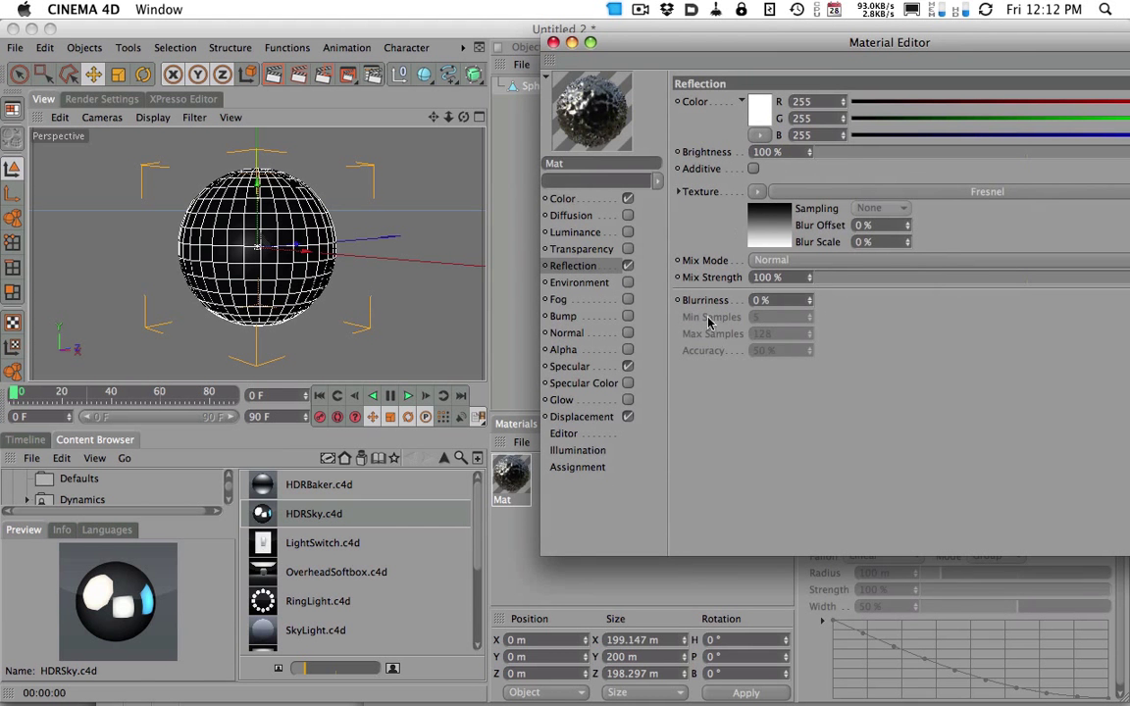
left_click_drag(645, 47, 683, 159)
left_click(276, 77)
left_click(274, 78)
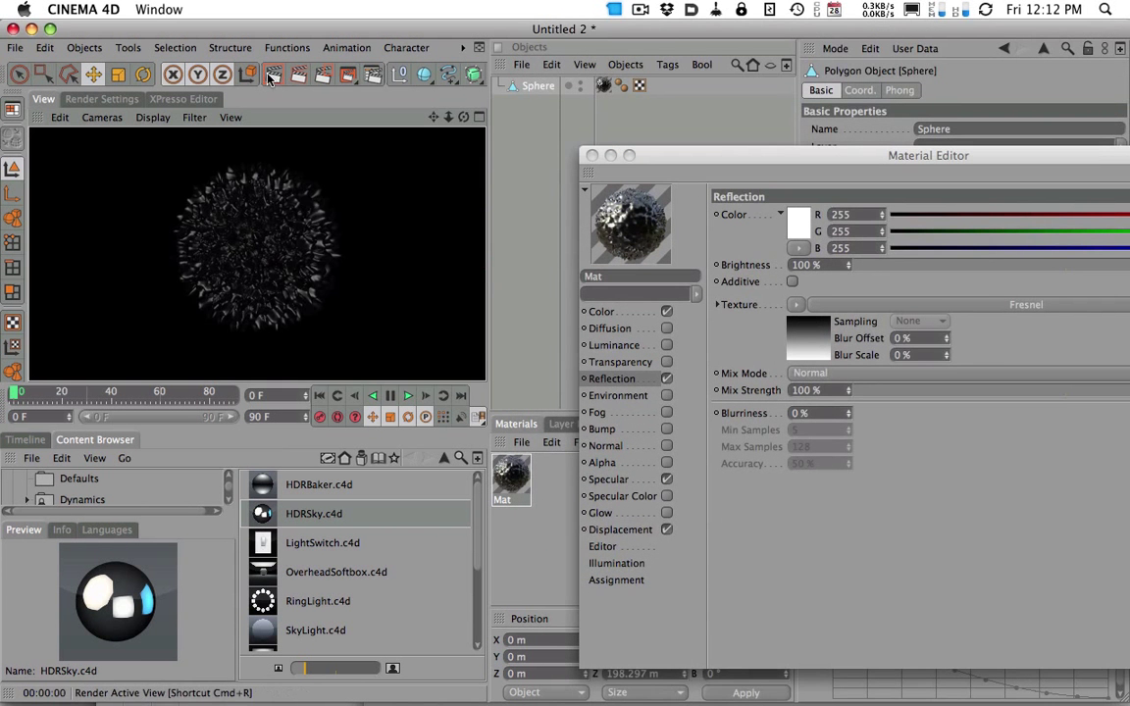
- Add a Background object to the scene and close the Material Editor
mouse_move(692, 155)
left_mouse_down()
mouse_move(728, 157)
mouse_move(736, 130)
mouse_move(699, 143)
left_mouse_up()
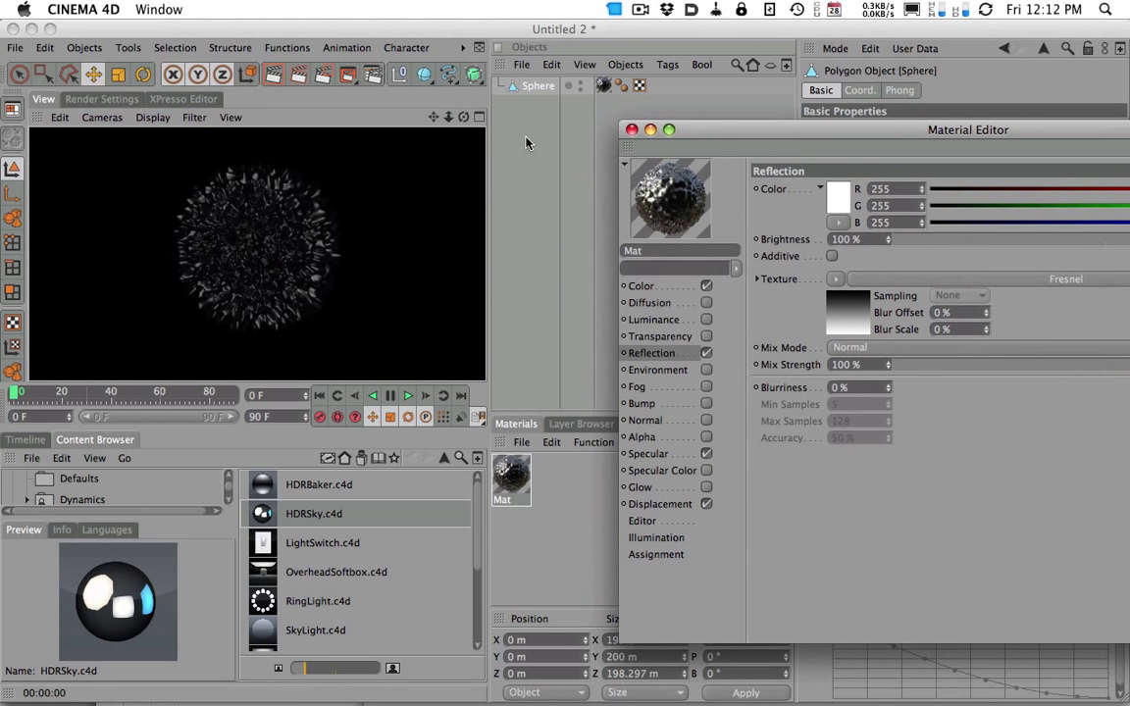
left_click_drag(489, 103, 554, 100)
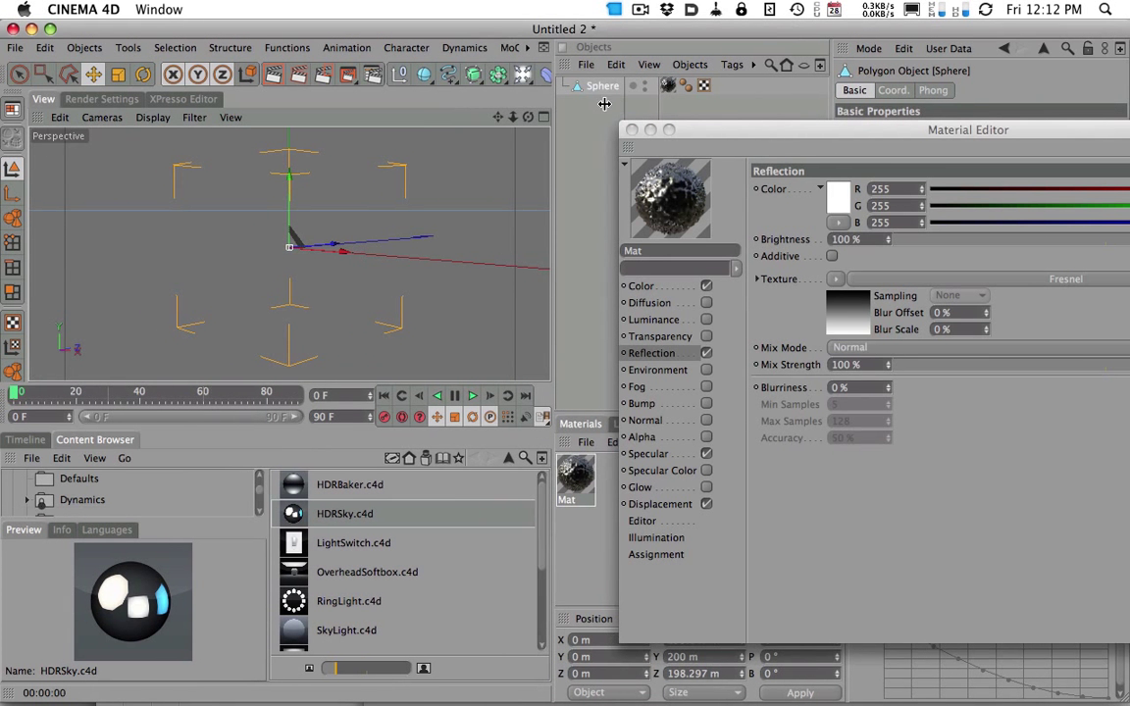
left_click(521, 75)
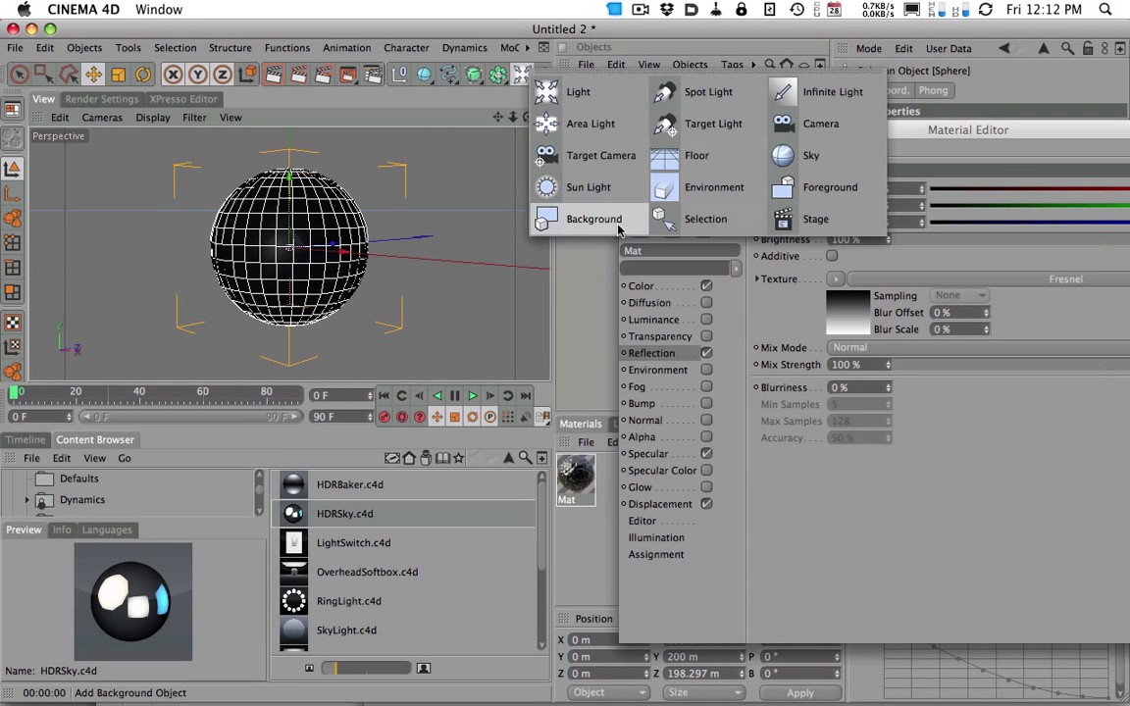
left_click(578, 219)
left_click_drag(552, 179, 487, 185)
left_click(632, 129)
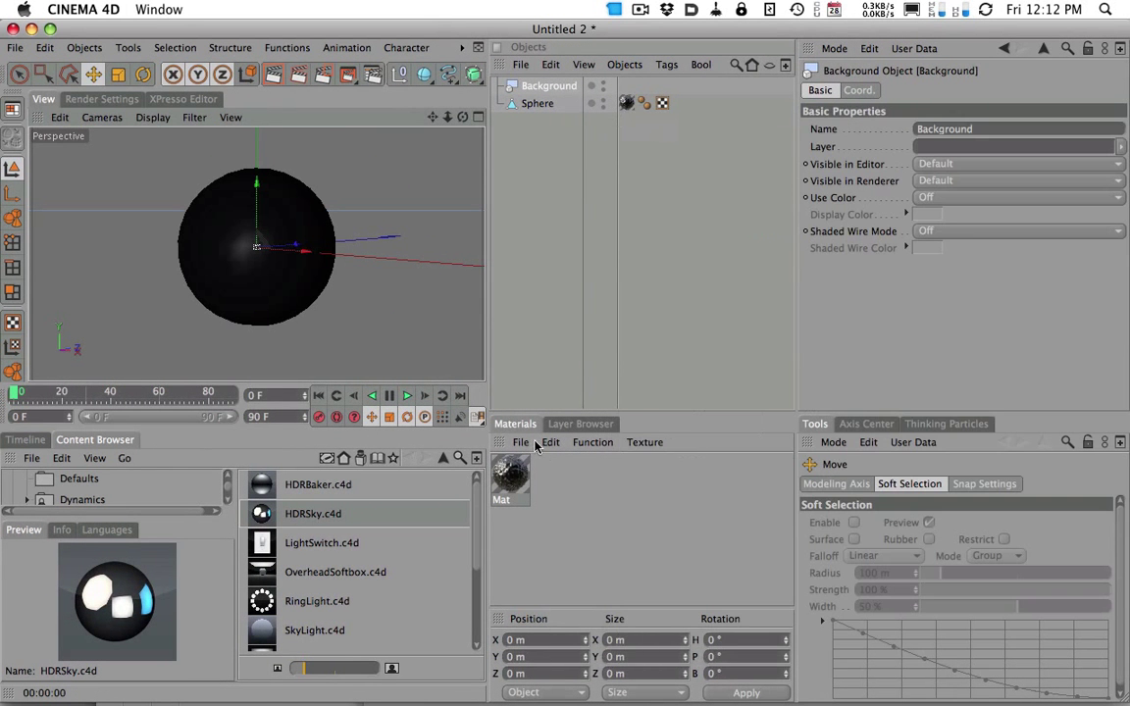
- Create a new material and apply it to the Background object
left_click(520, 443)
left_click(540, 465)
left_click_drag(511, 483, 541, 86)
left_click(509, 480)
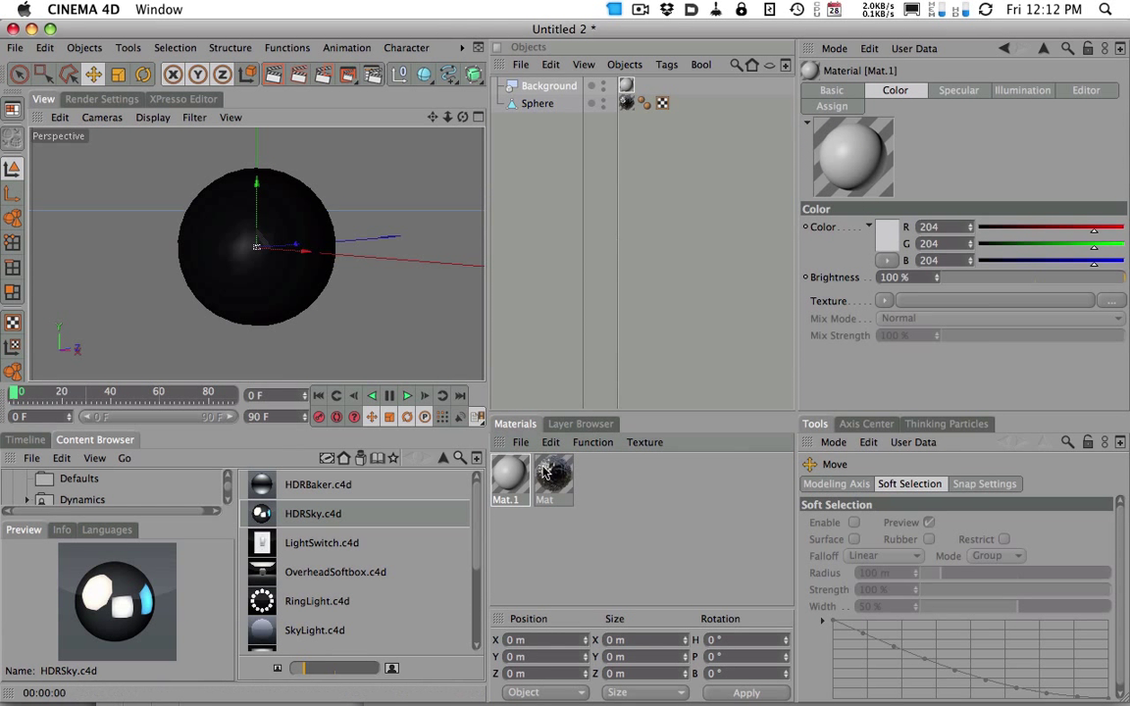
- Assign a Gradient shader as the background material's Color texture and set its type to 2D - Circular
double_click(517, 482)
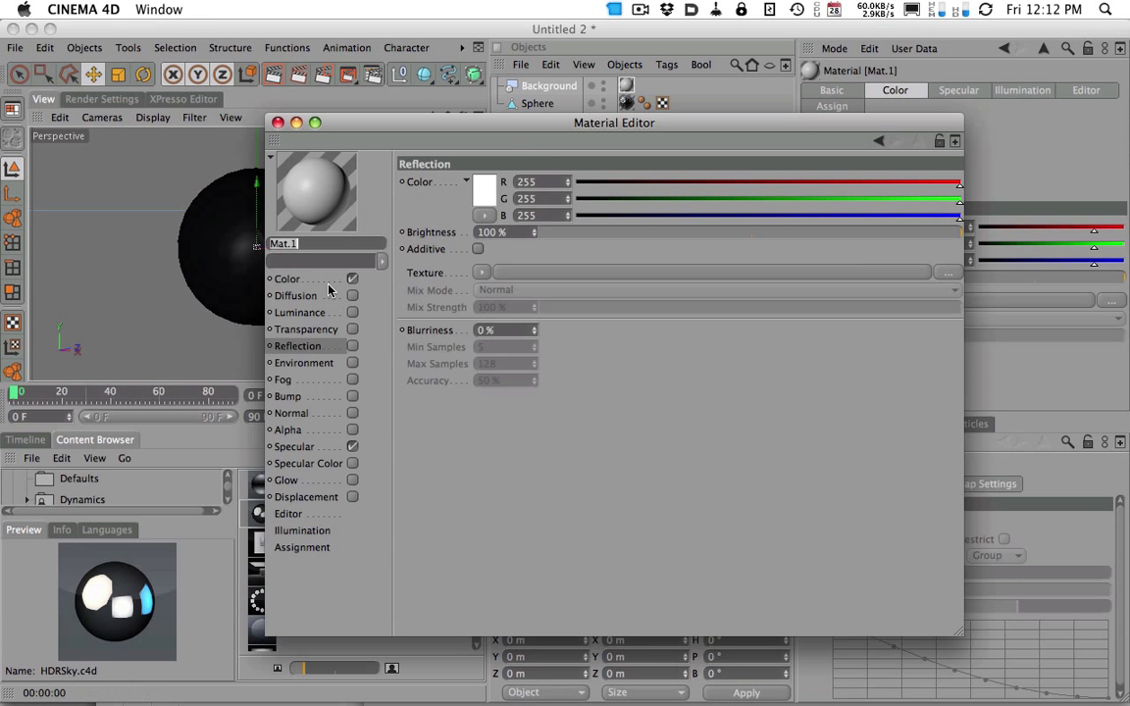
left_click(288, 279)
left_click(482, 256)
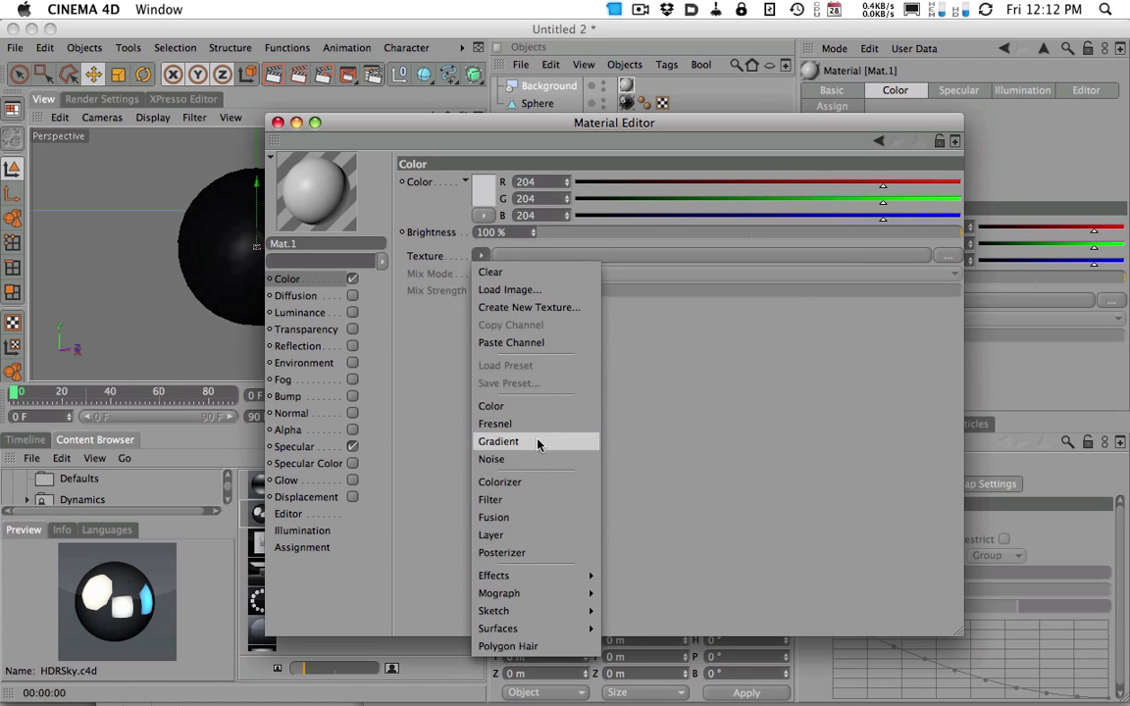
left_click(538, 440)
left_click(587, 253)
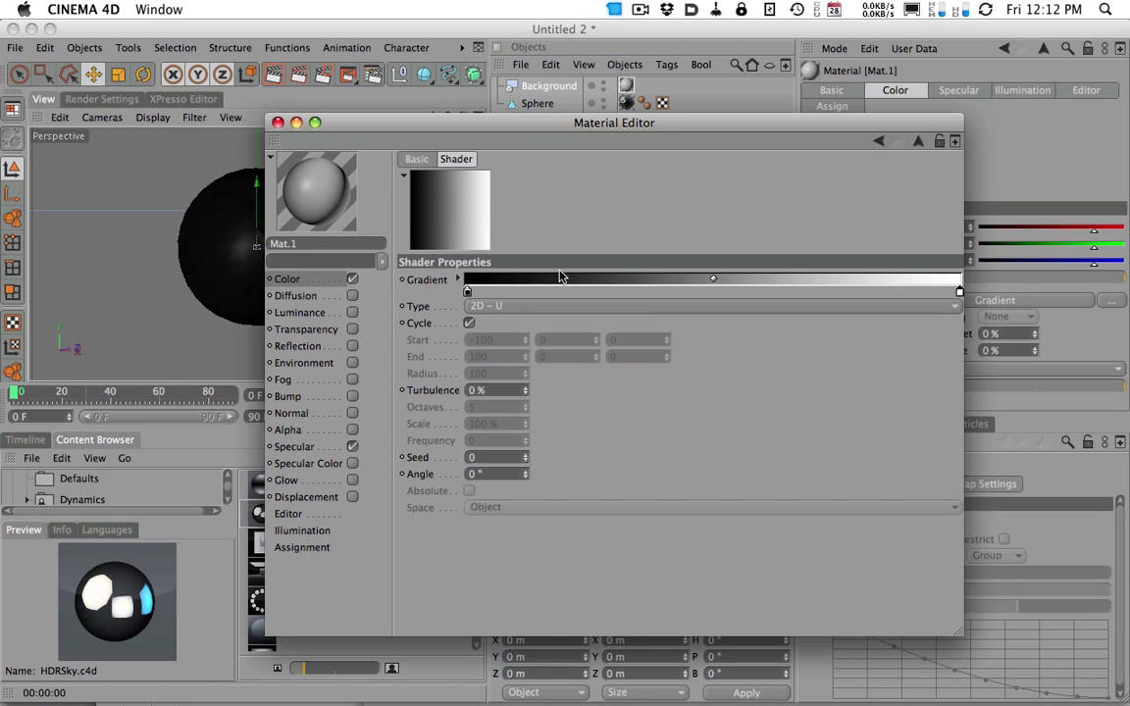
left_click(472, 306)
left_click(502, 393)
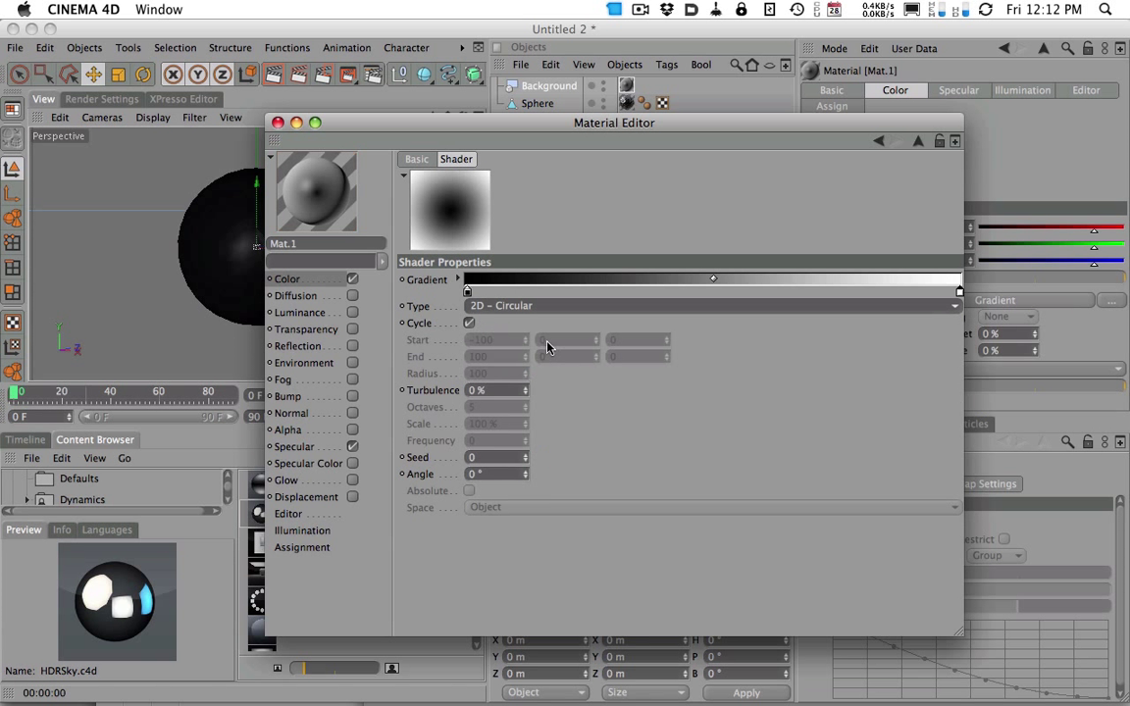
- Make the gradient's start knot white and its end knot a very light grey, and close the Material Editor
double_click(467, 293)
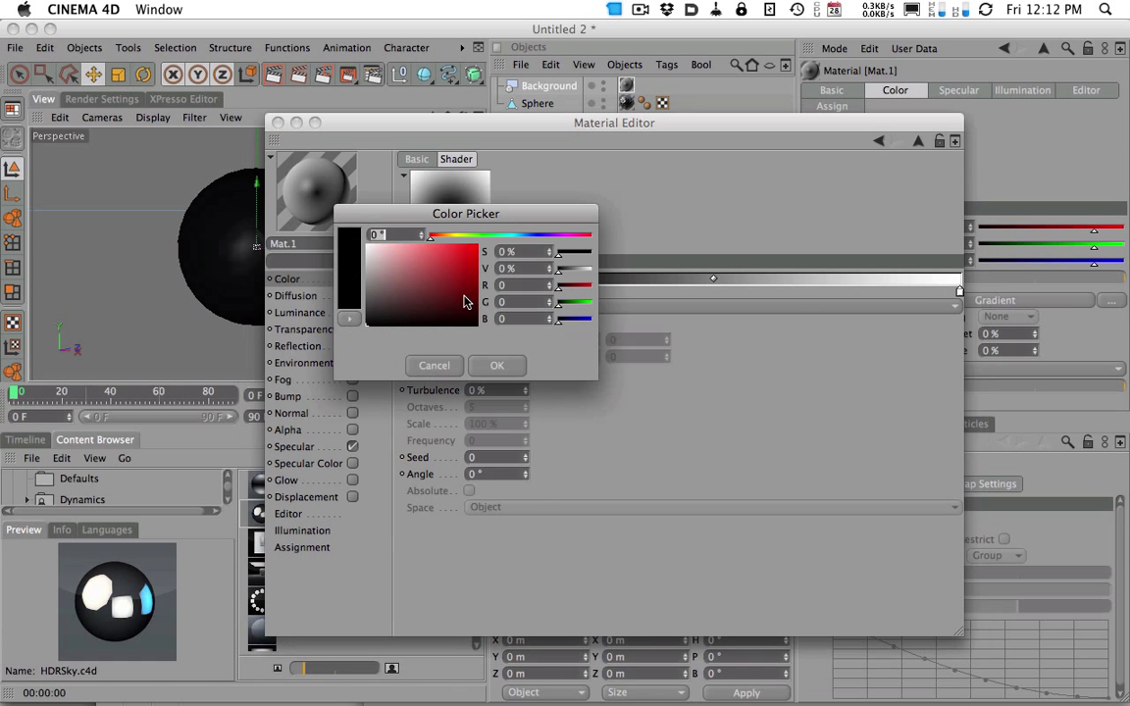
left_click(368, 245)
left_click(498, 365)
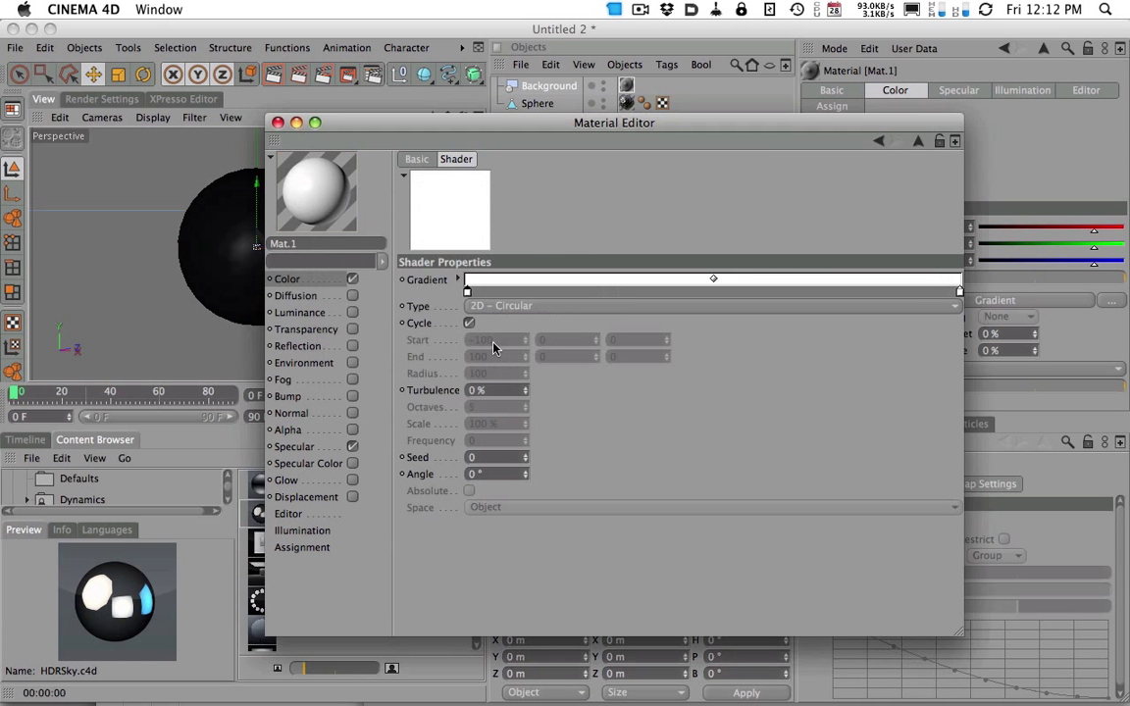
double_click(958, 291)
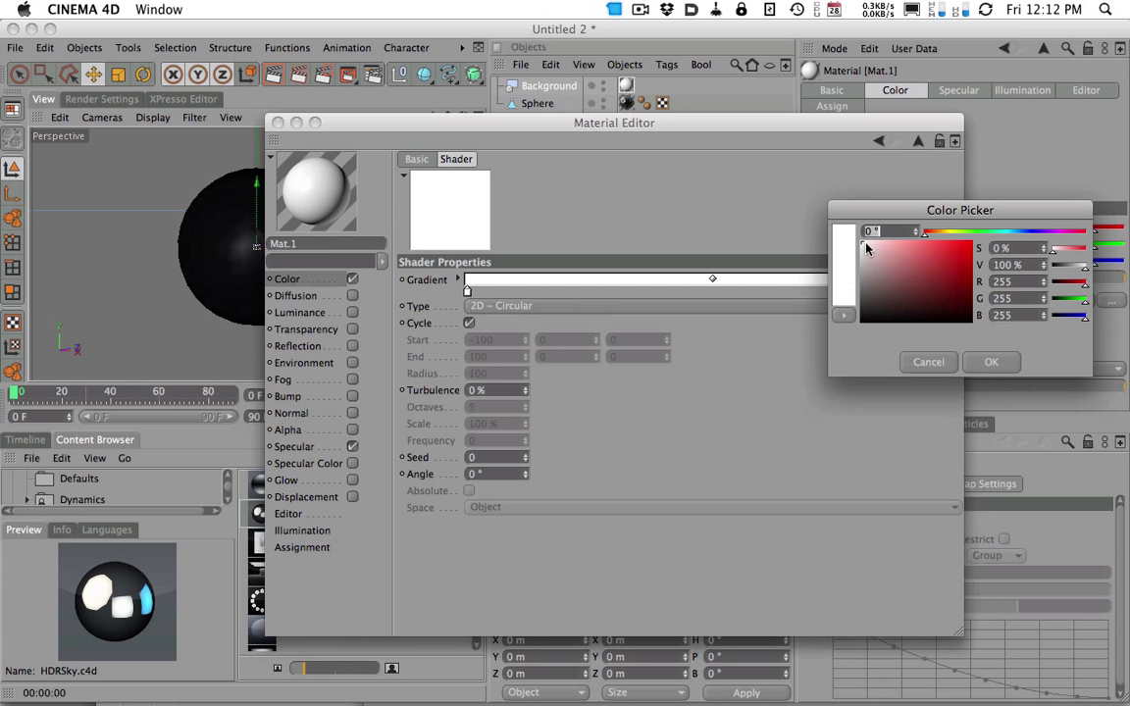
left_click_drag(864, 248, 852, 255)
left_click(985, 362)
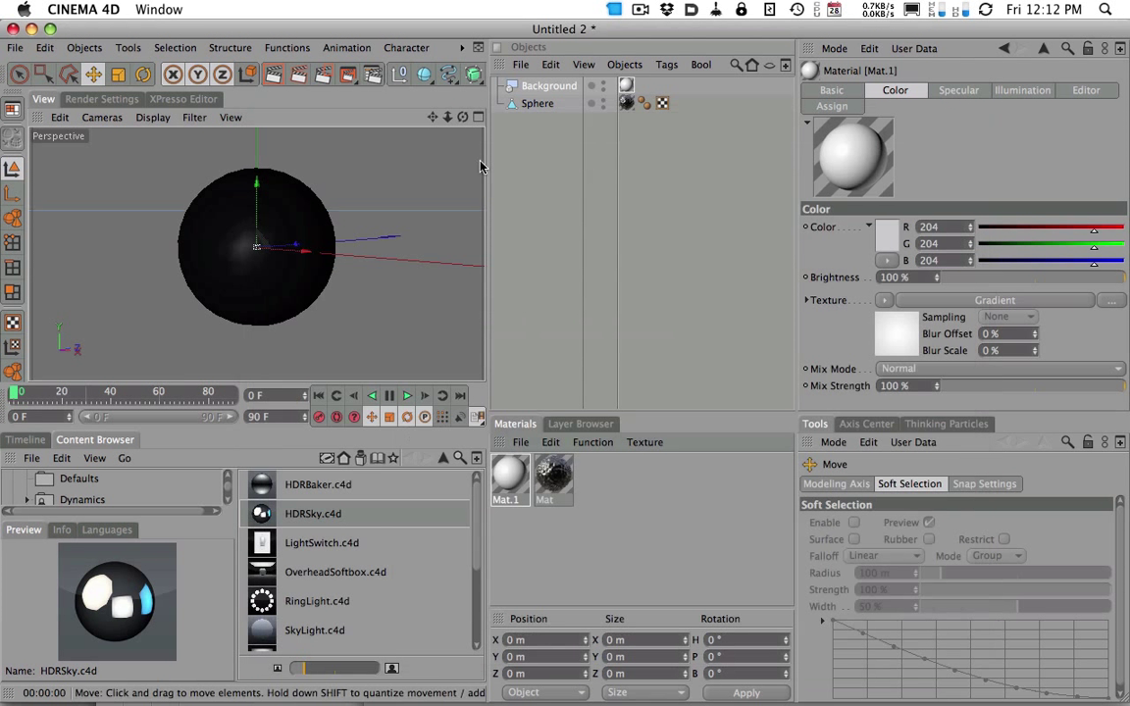
left_click(277, 121)
- Render the active view repeatedly at different zoom levels to check the displaced sphere against the gradient background
left_click(276, 72)
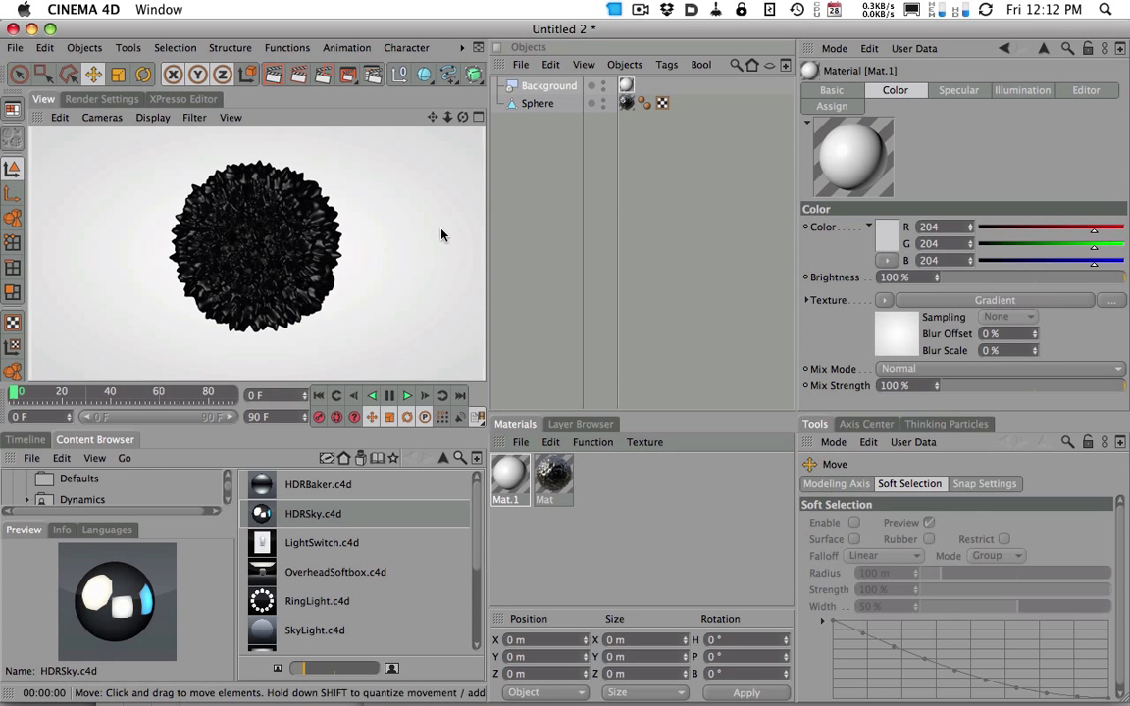
left_click(422, 266)
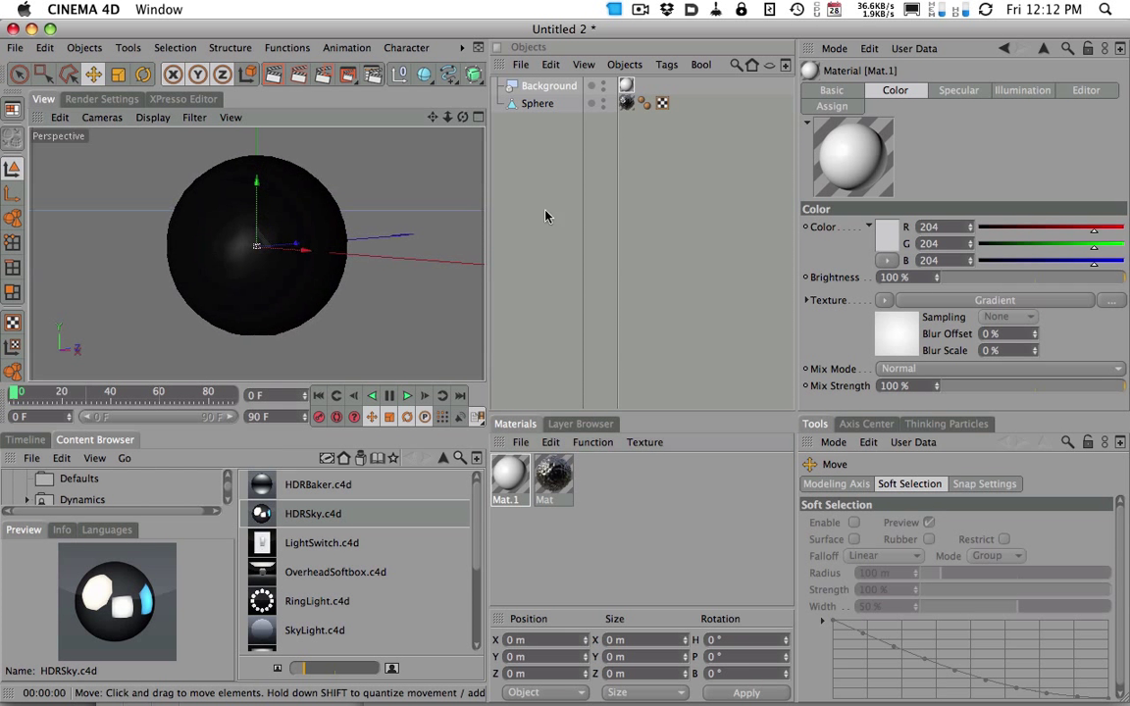
left_click(555, 214)
left_click(275, 76)
key("super+r")
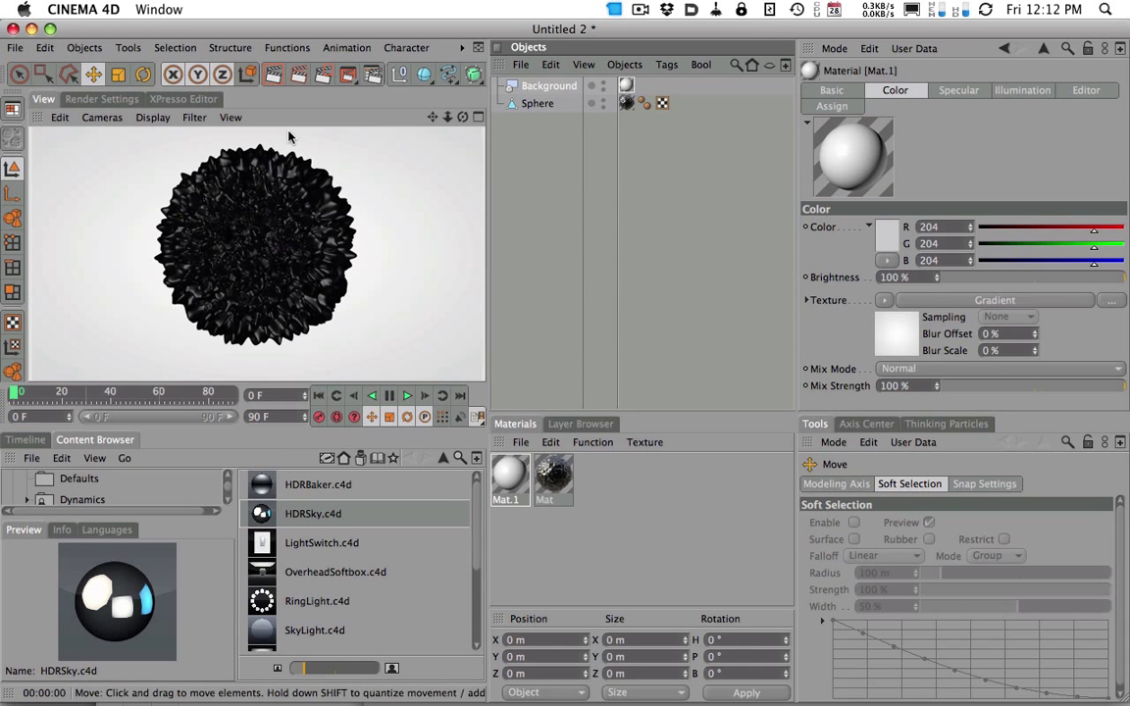
left_click(367, 268)
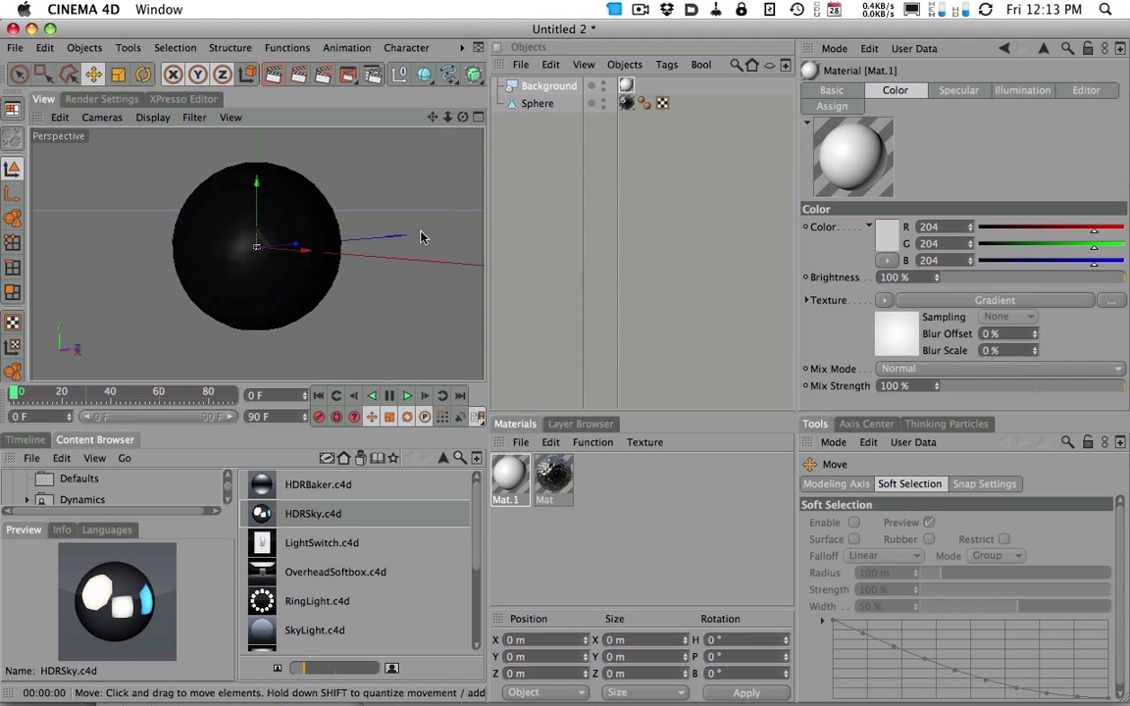
left_click(271, 74)
left_click(259, 182)
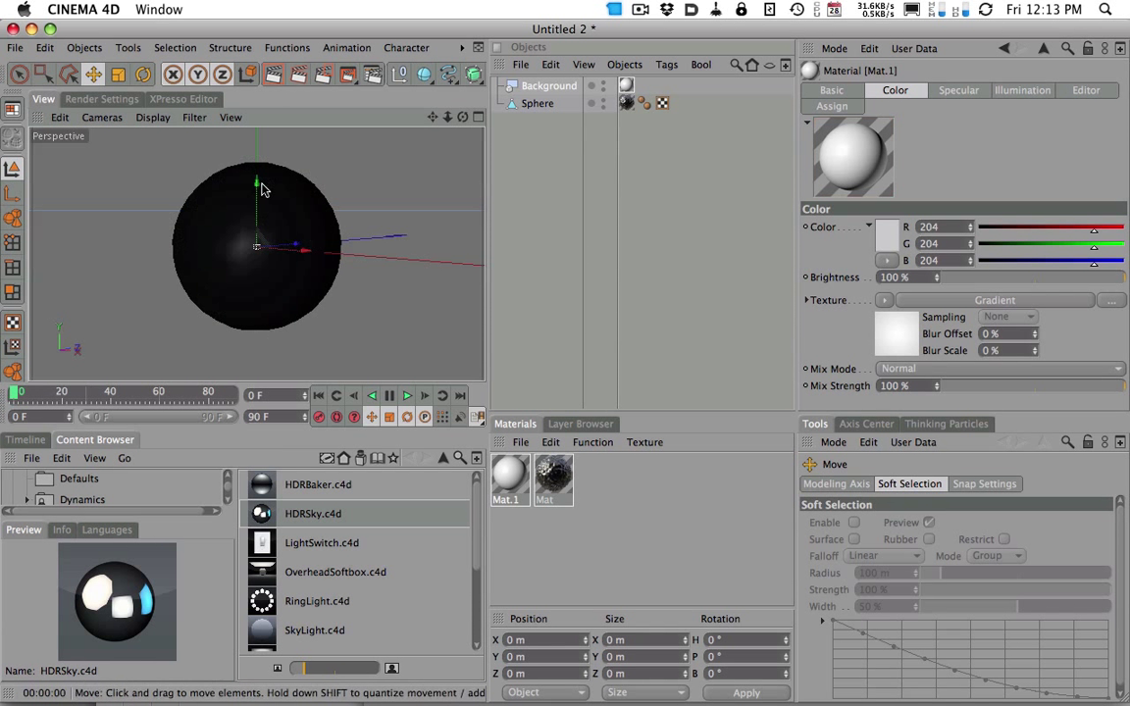
left_click(273, 73)
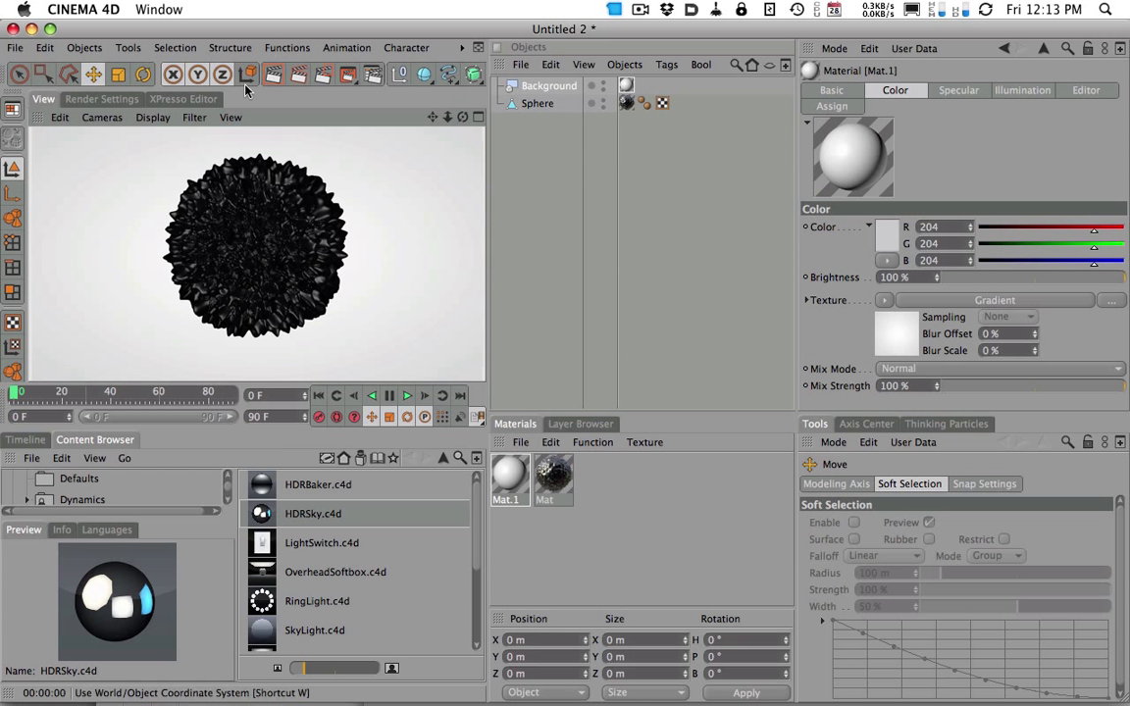
- Add the OverheadSoftbox.c4d light preset to the scene from the preset library
scroll(471, 538, "down", 2)
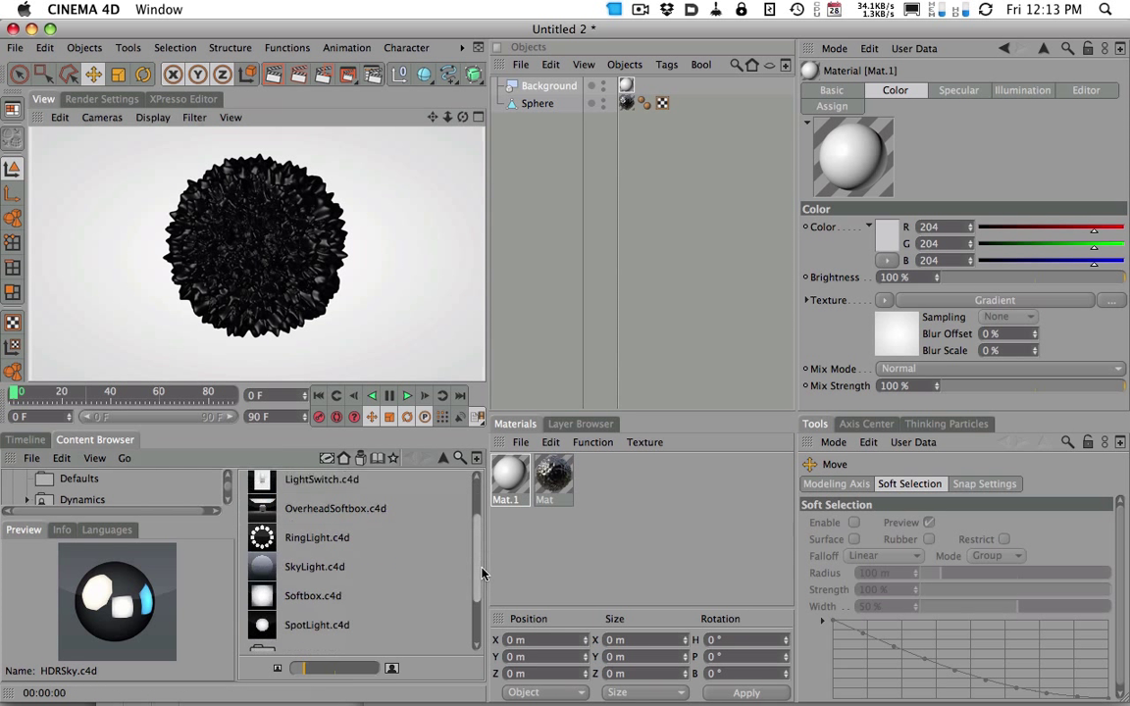
double_click(258, 523)
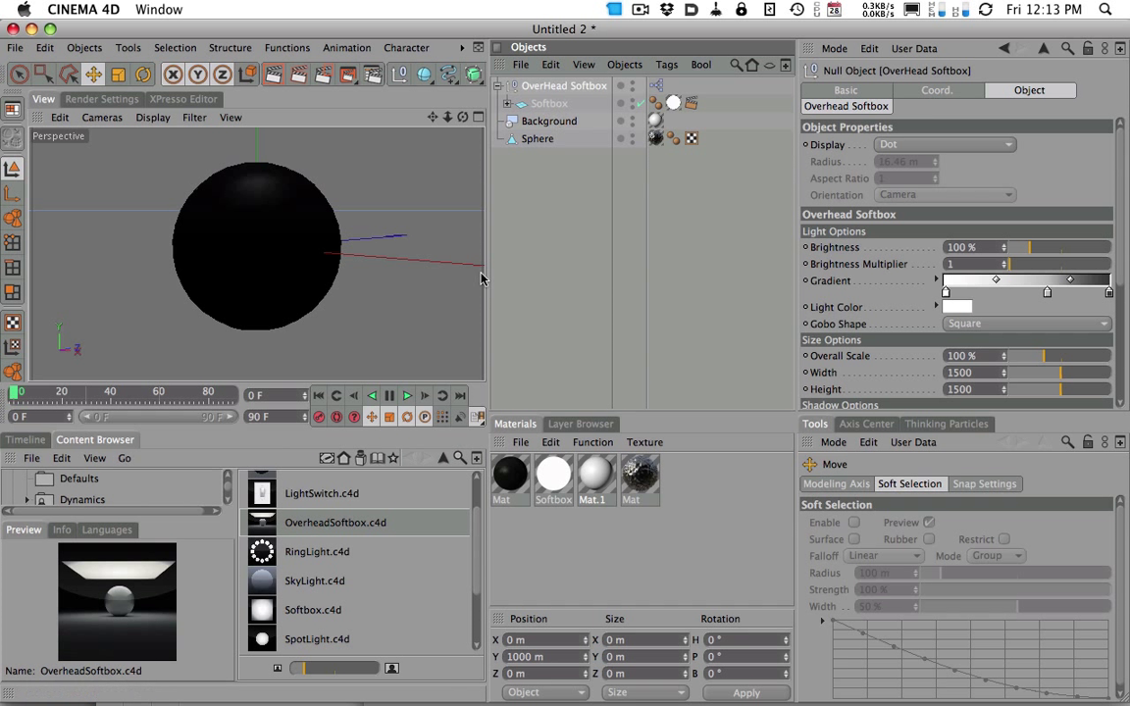
scroll(476, 522, "up", 2)
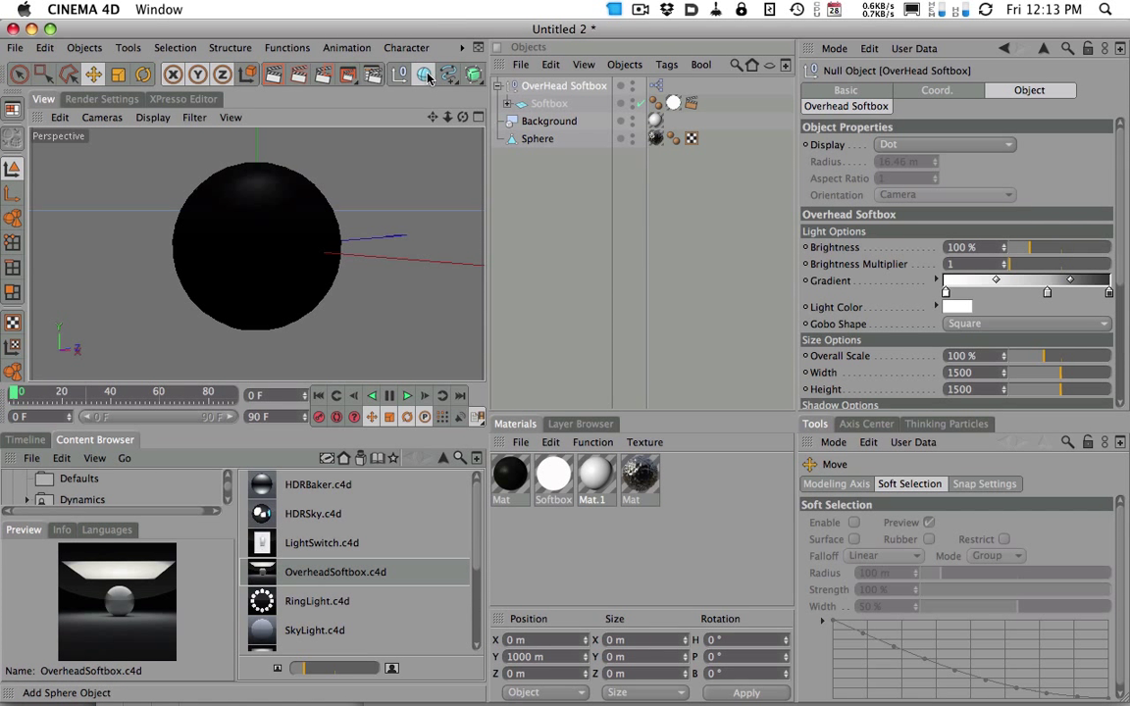
left_click_drag(427, 78, 555, 384)
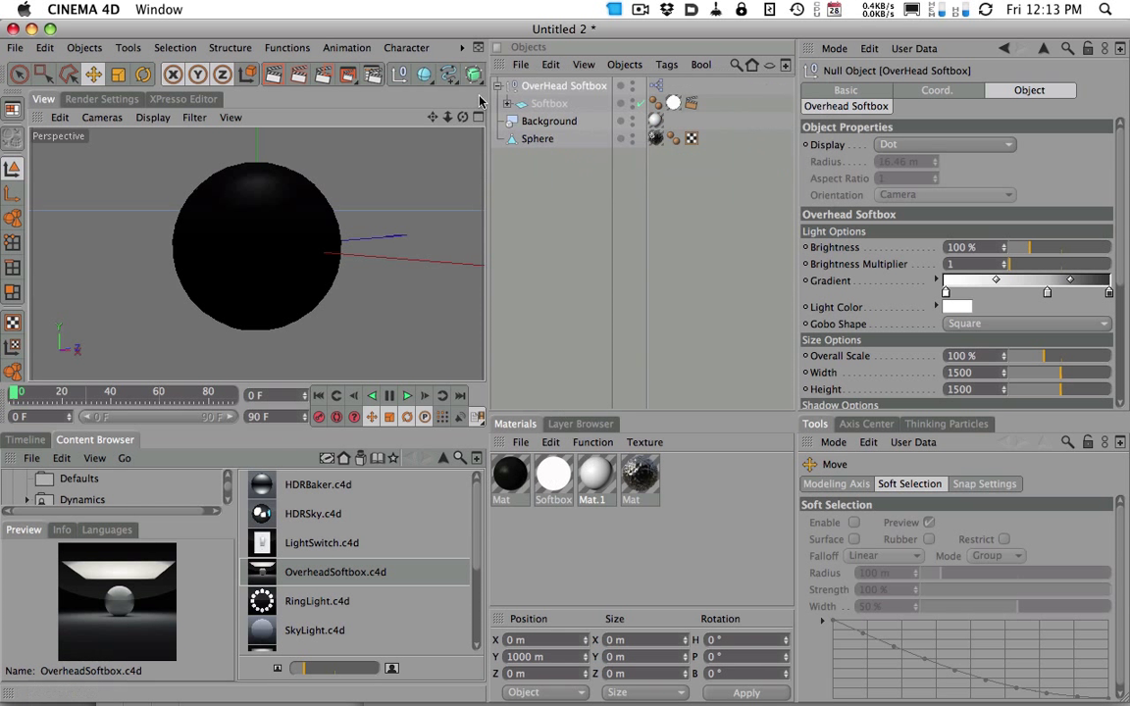
left_click_drag(423, 74, 454, 397)
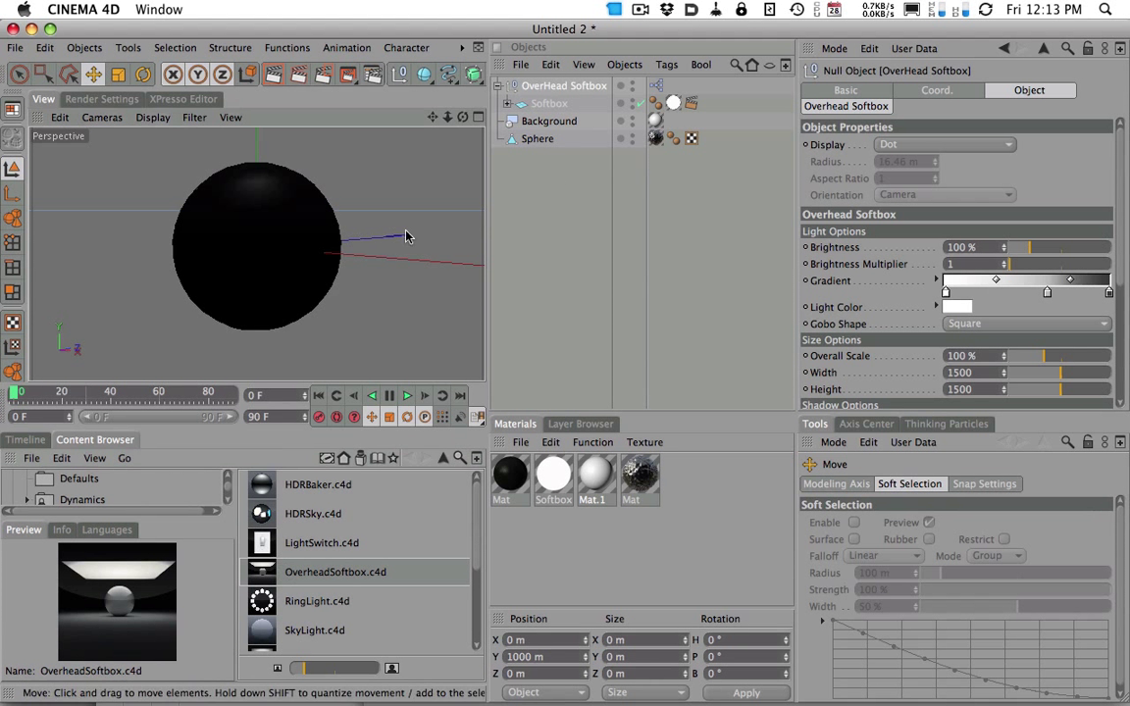
- Lower the overhead softbox toward the sphere to a Y position of about 441 m
scroll(333, 230, "down", 5)
right_click_drag(344, 194, 248, 231, "alt")
middle_click_drag(346, 183, 340, 241, "alt")
right_click_drag(427, 199, 350, 238, "alt")
scroll(353, 236, "down", 4)
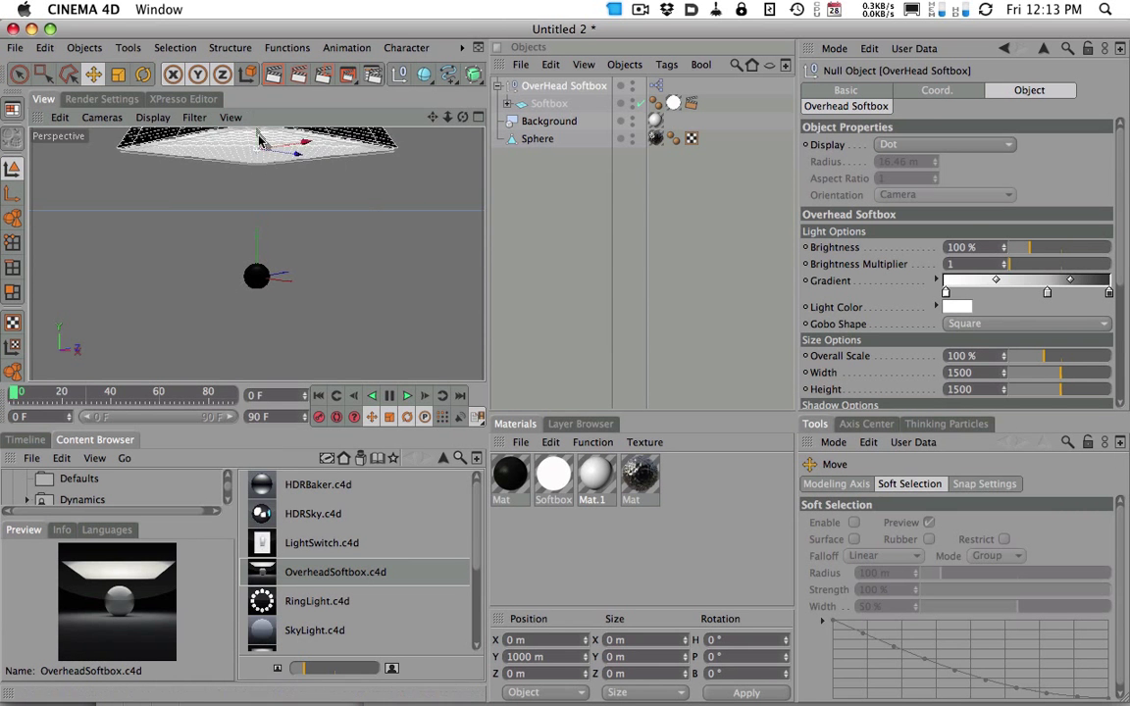
left_click_drag(257, 129, 260, 202)
scroll(277, 239, "up", 4)
scroll(429, 290, "up", 5)
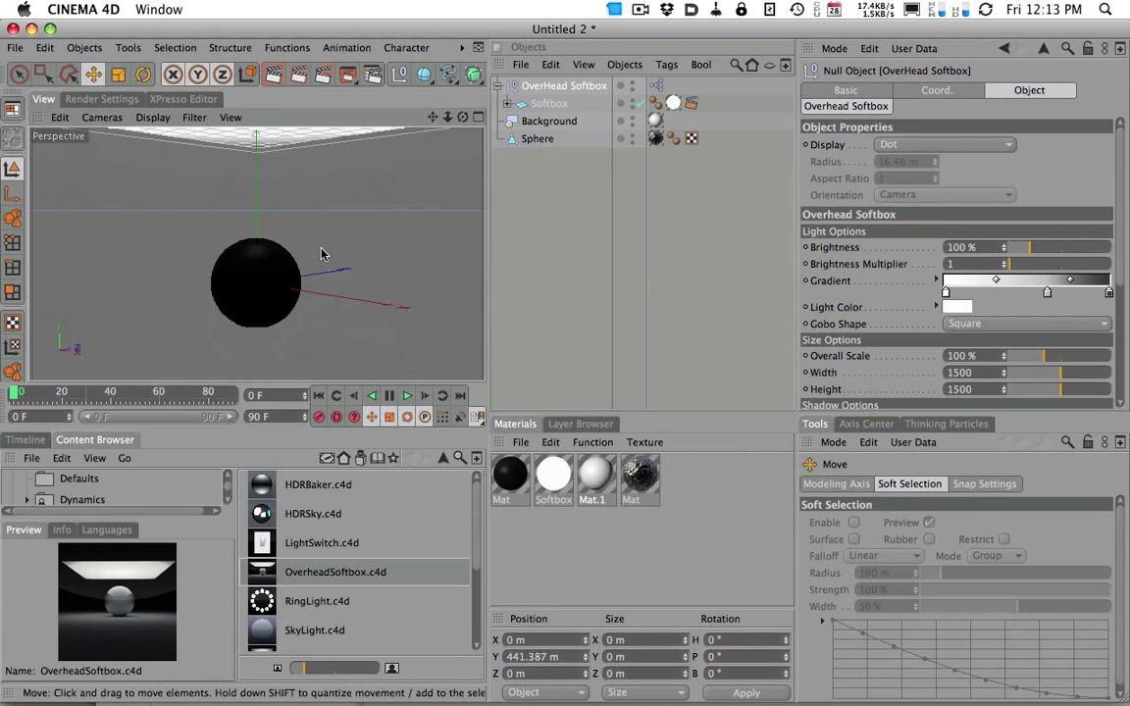
scroll(437, 187, "up", 4)
middle_click_drag(449, 260, 452, 225, "alt")
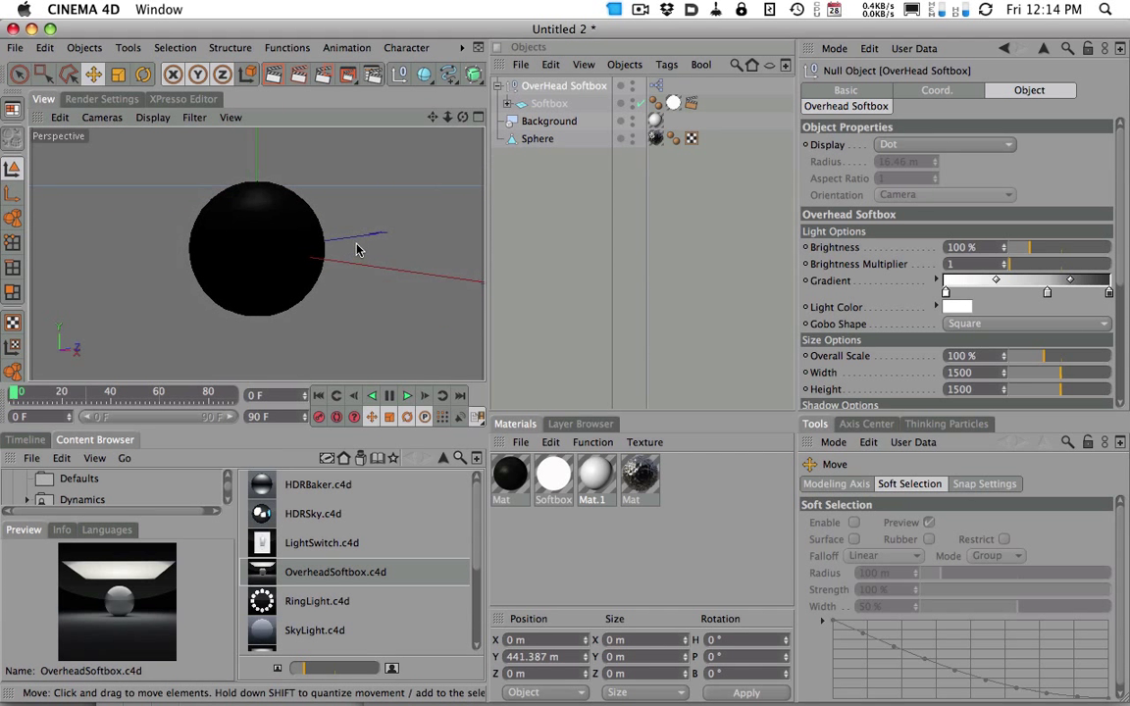
- Render the active view at two zoom levels to check the softbox reflections on the sphere
left_click(277, 73)
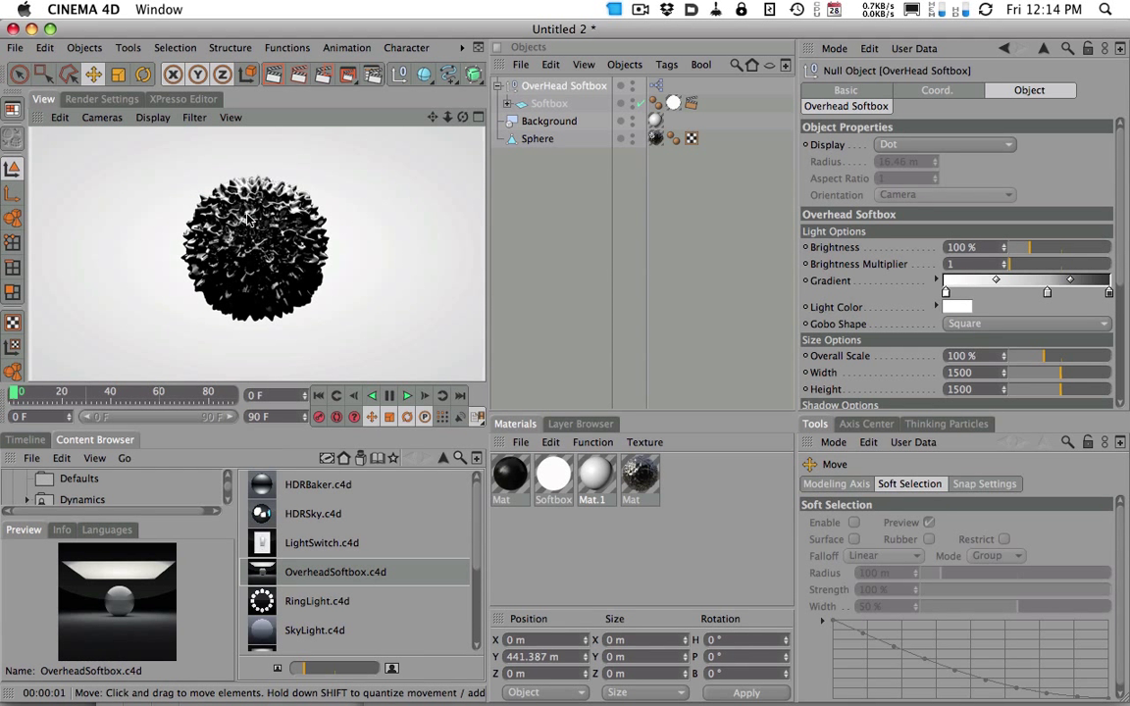
left_click(312, 243)
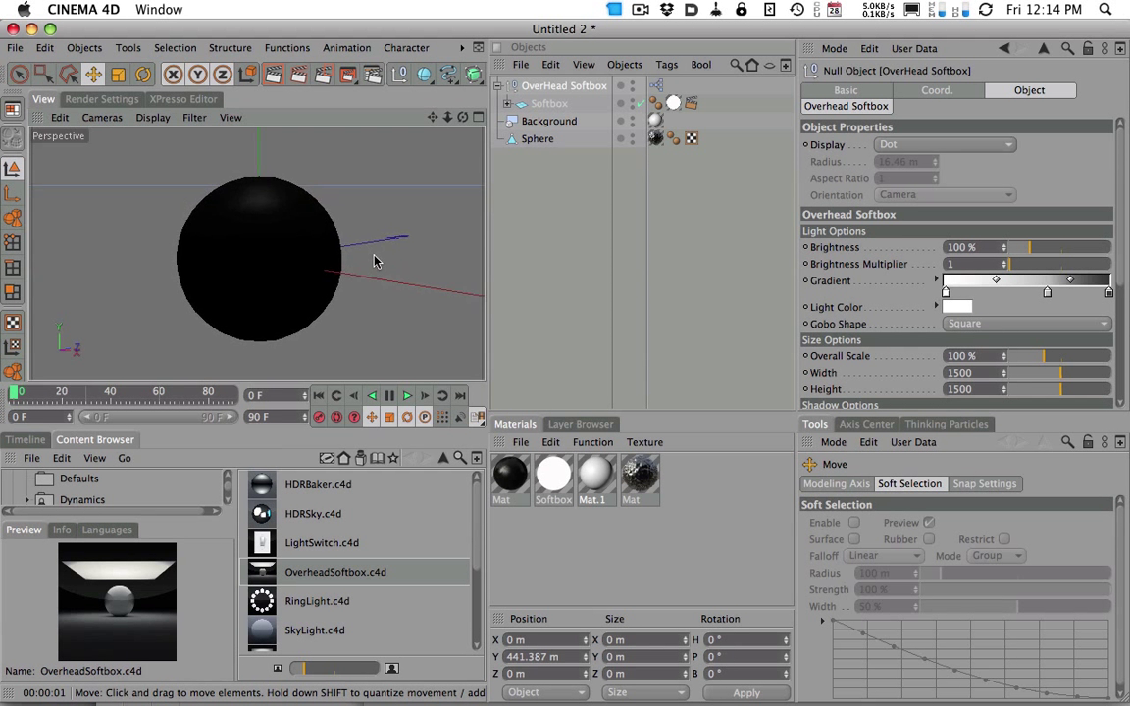
left_click(275, 78)
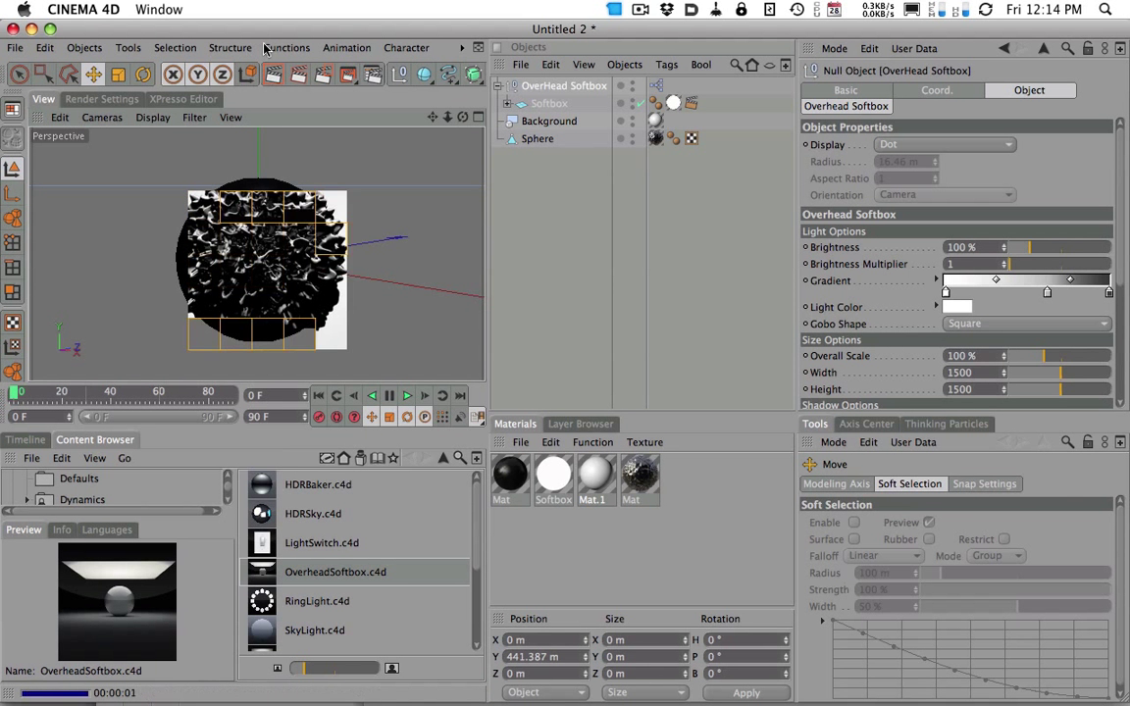
- Set the Global Scale of the sphere material's displacement Noise to 503% and render the active view
double_click(639, 475)
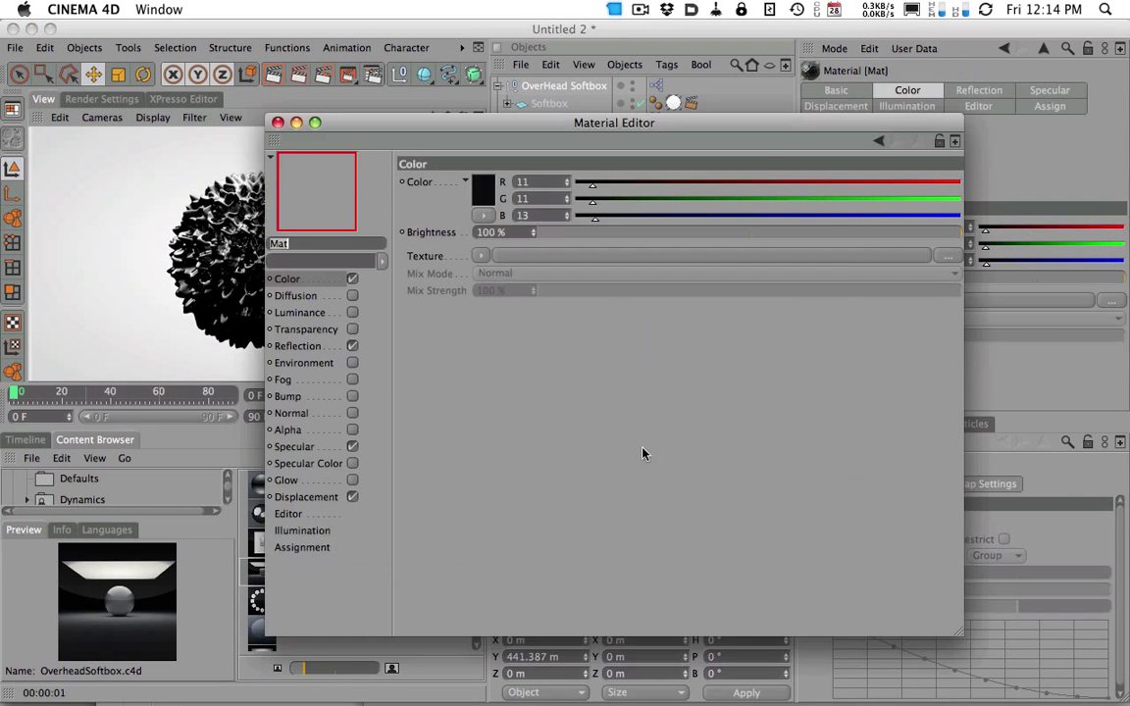
left_click_drag(428, 126, 605, 95)
left_click(517, 466)
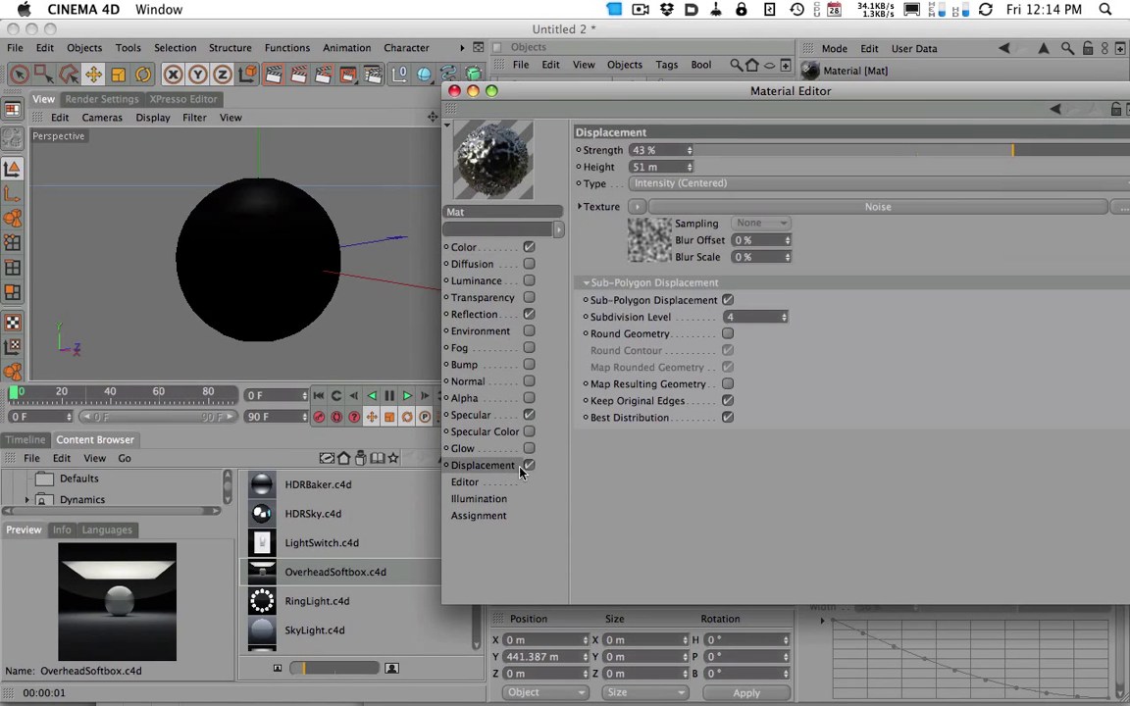
left_click(768, 206)
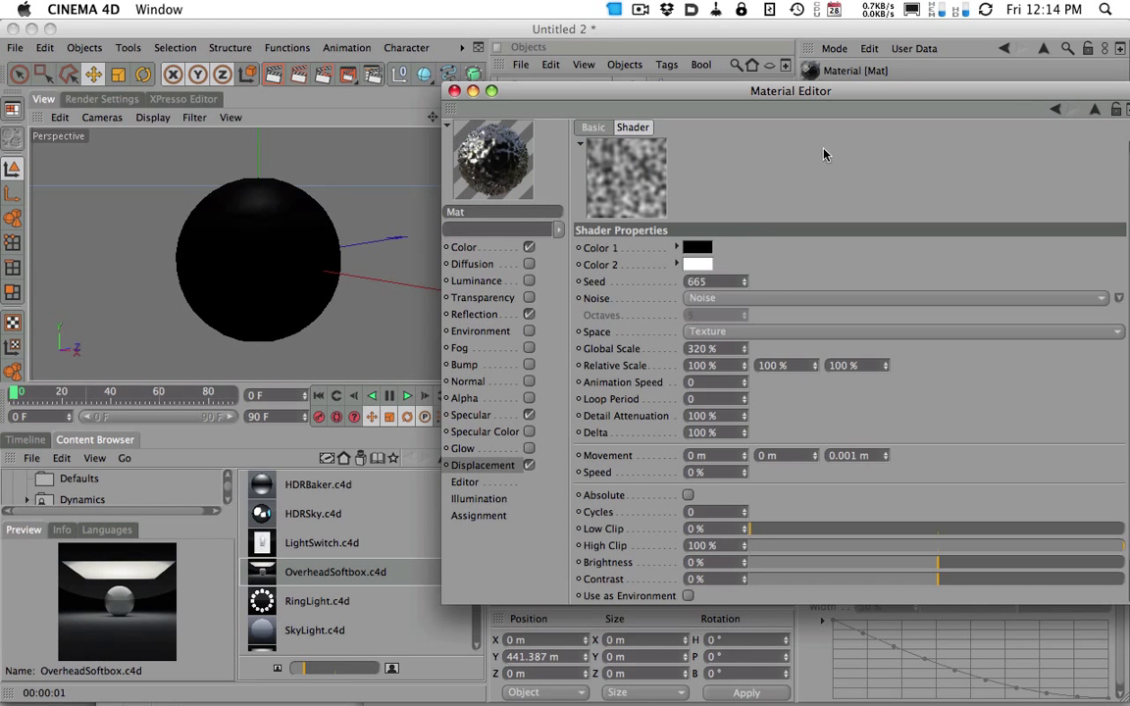
left_click_drag(745, 350, 768, 295)
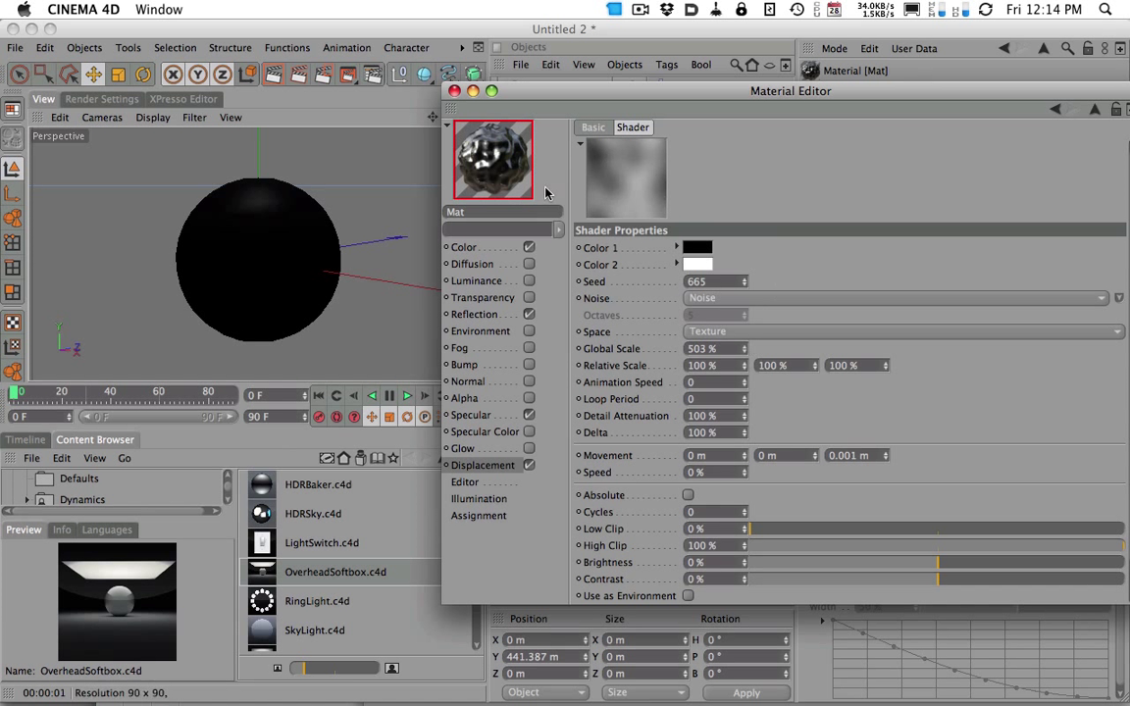
left_click(272, 74)
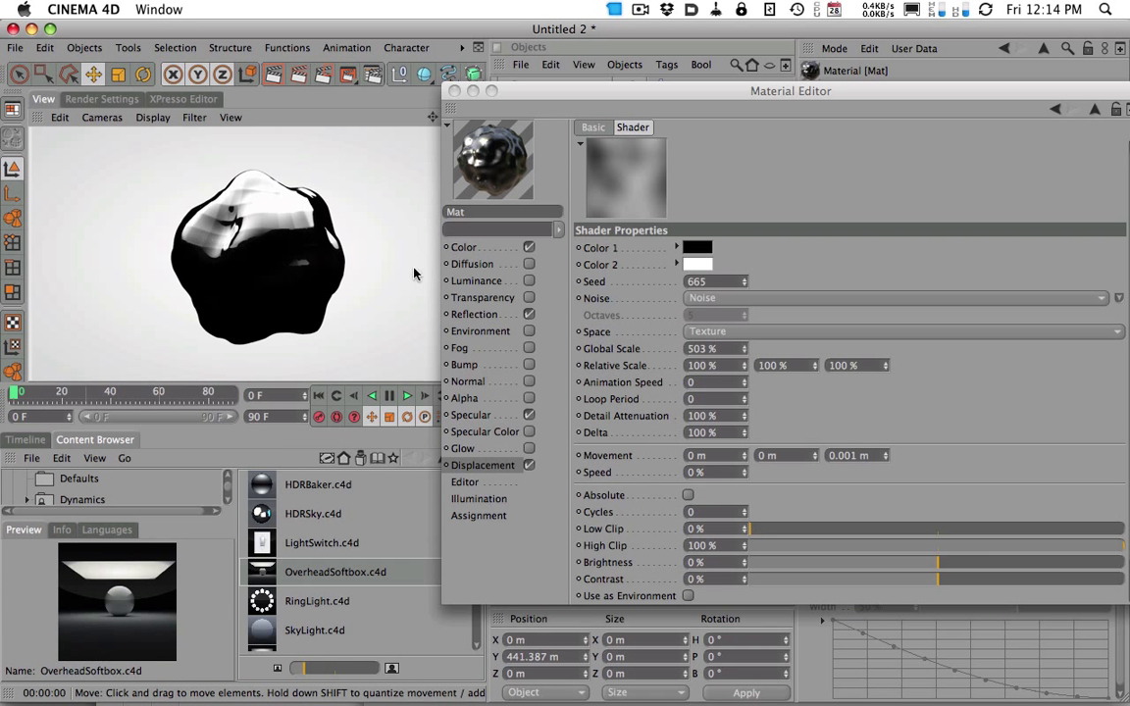
- Enable Round Geometry for the material's sub-polygon displacement and render the active view
left_click(528, 465)
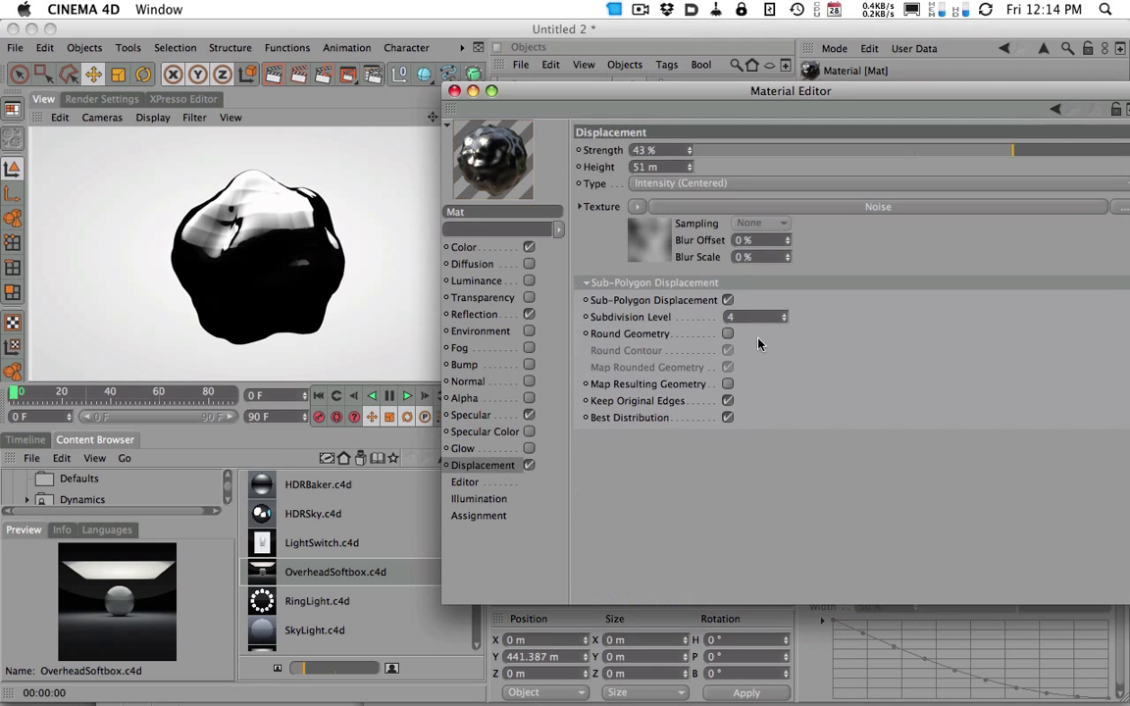
left_click(729, 336)
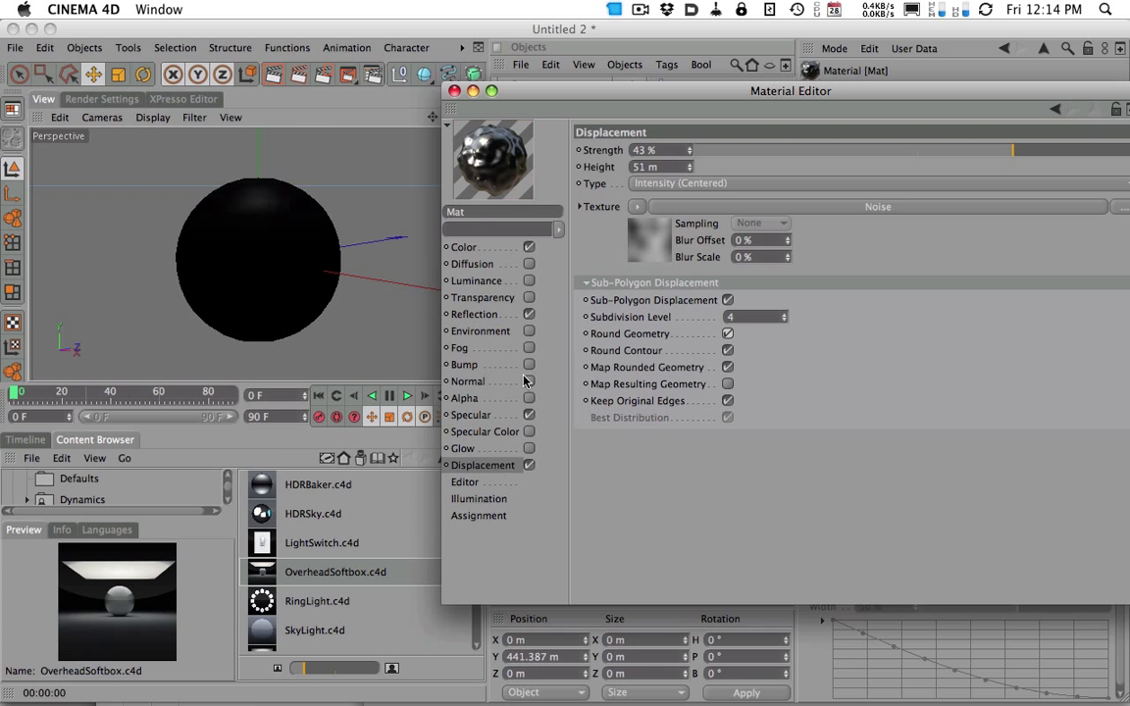
left_click(274, 75)
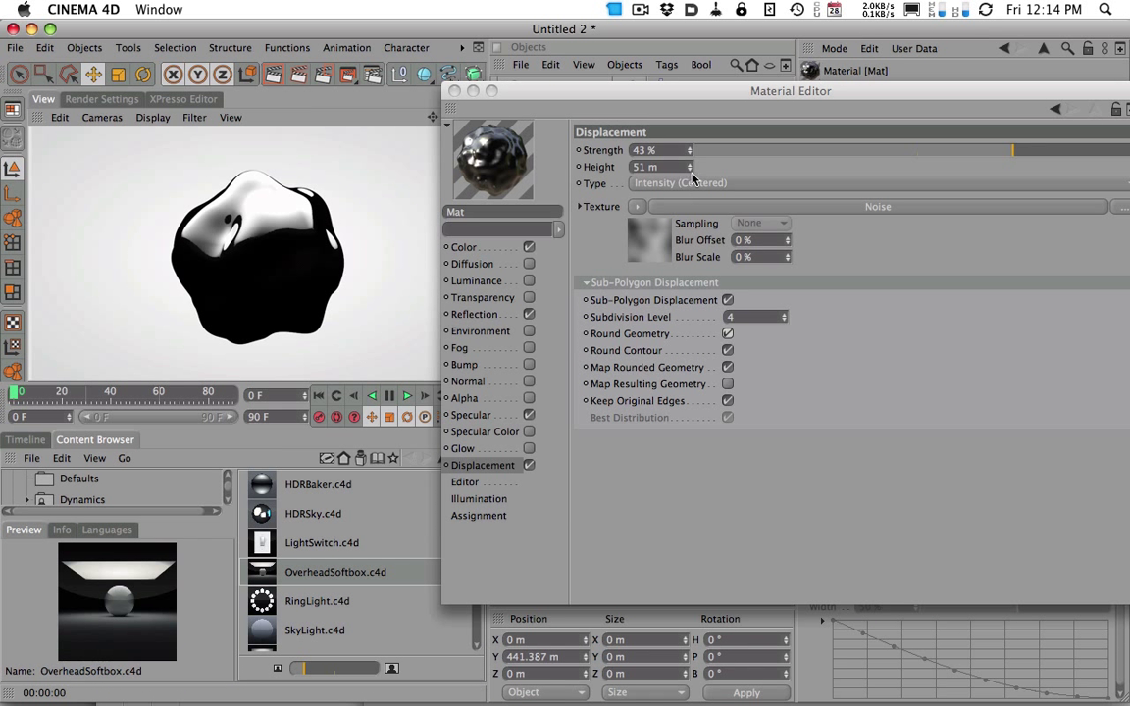
- Set the displacement Noise's Global Scale to 287% and render the active view
left_click(703, 208)
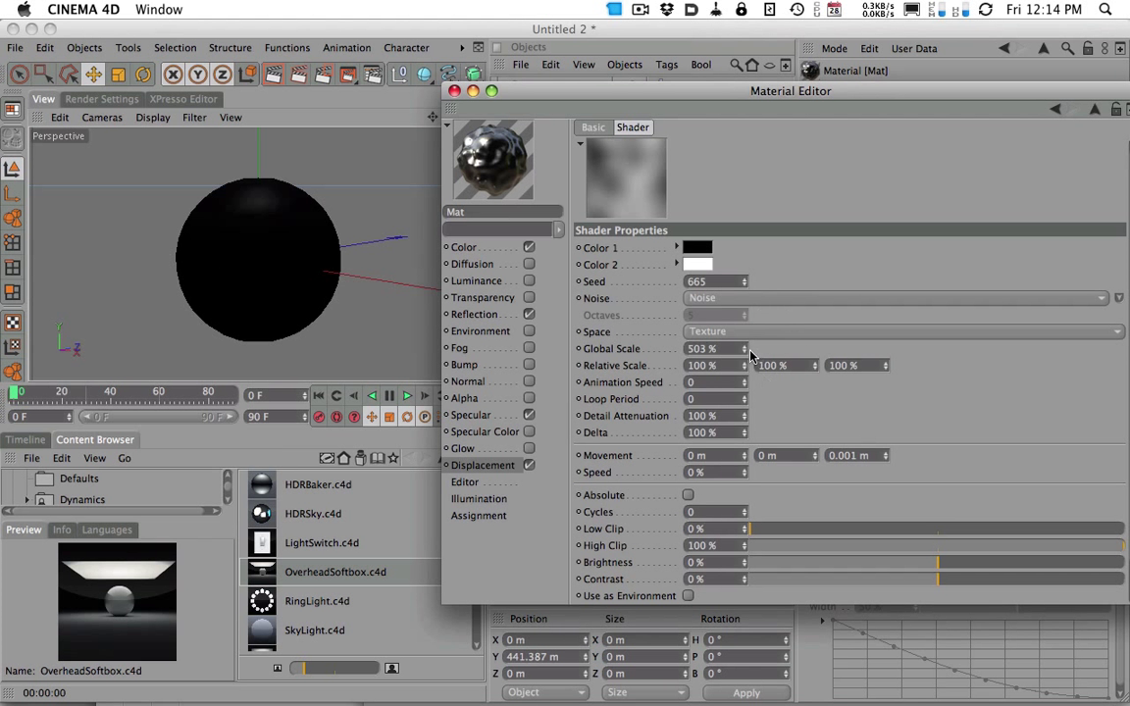
left_click_drag(747, 351, 693, 540)
left_click(275, 80)
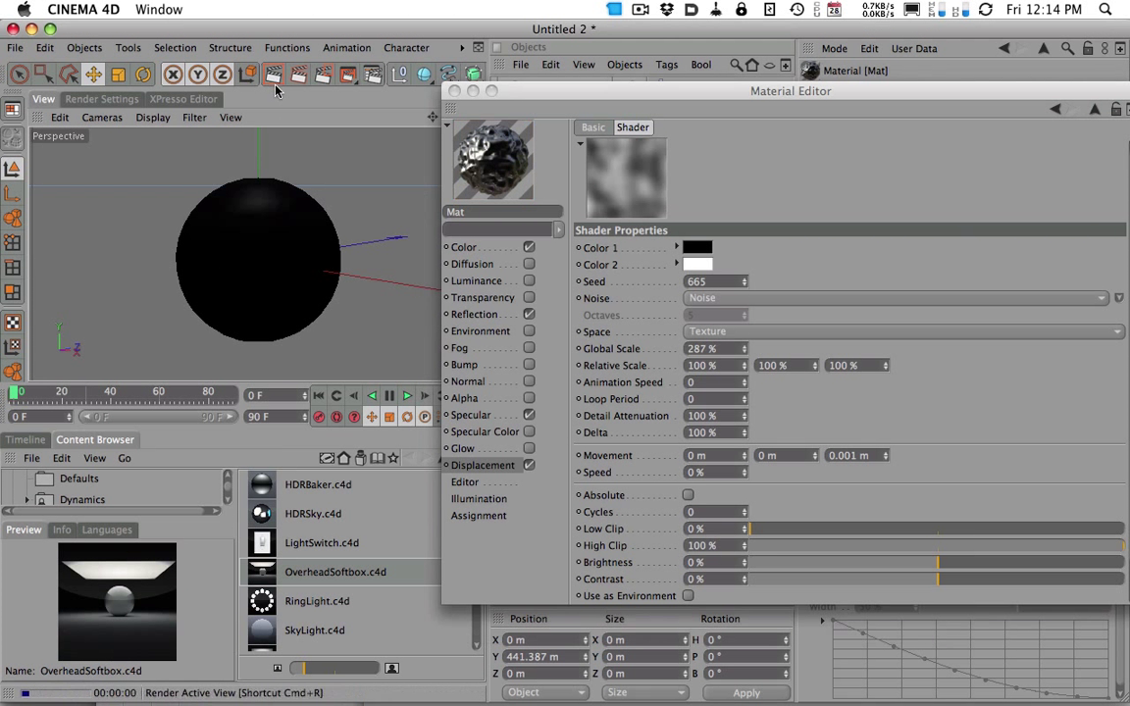
- Lower the Brightness of the displaced sphere material's Reflection channel to 7%
left_click(454, 91)
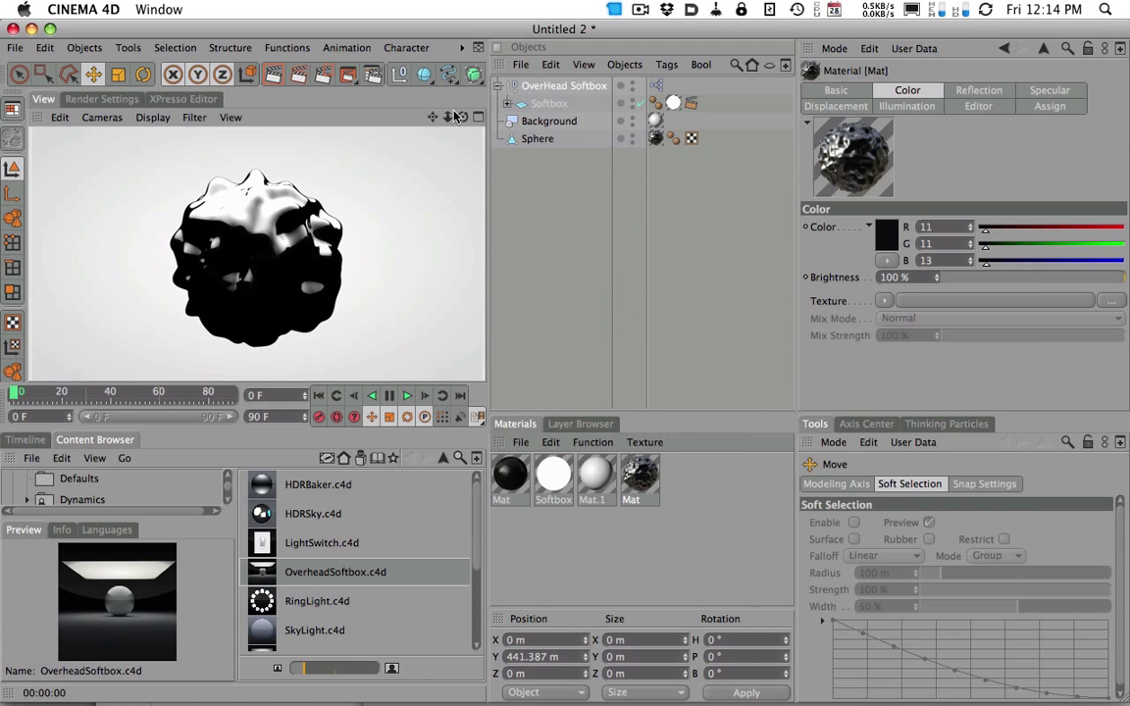
double_click(640, 478)
left_click(324, 349)
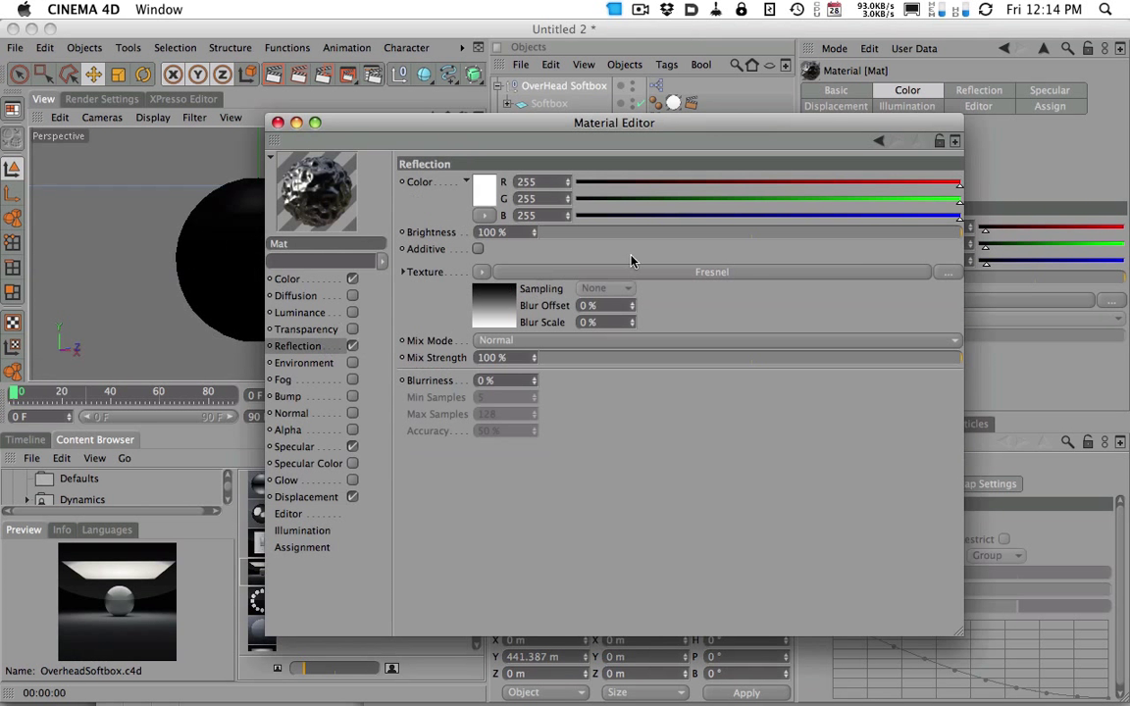
left_click(558, 274)
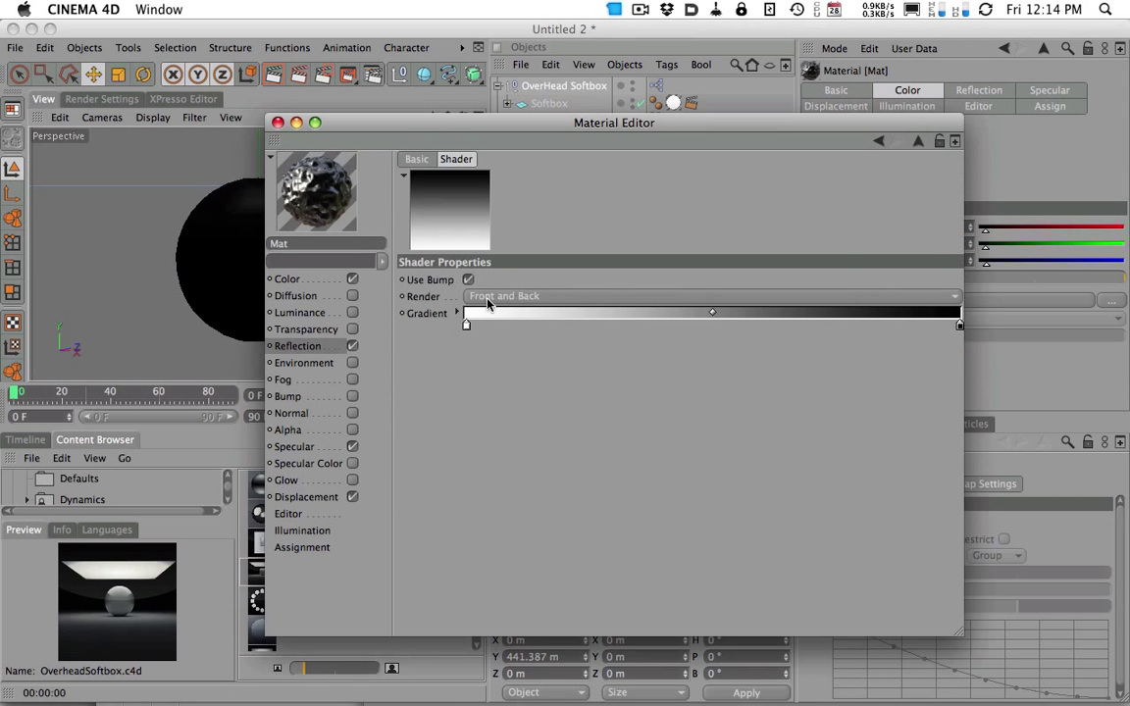
left_click(311, 348)
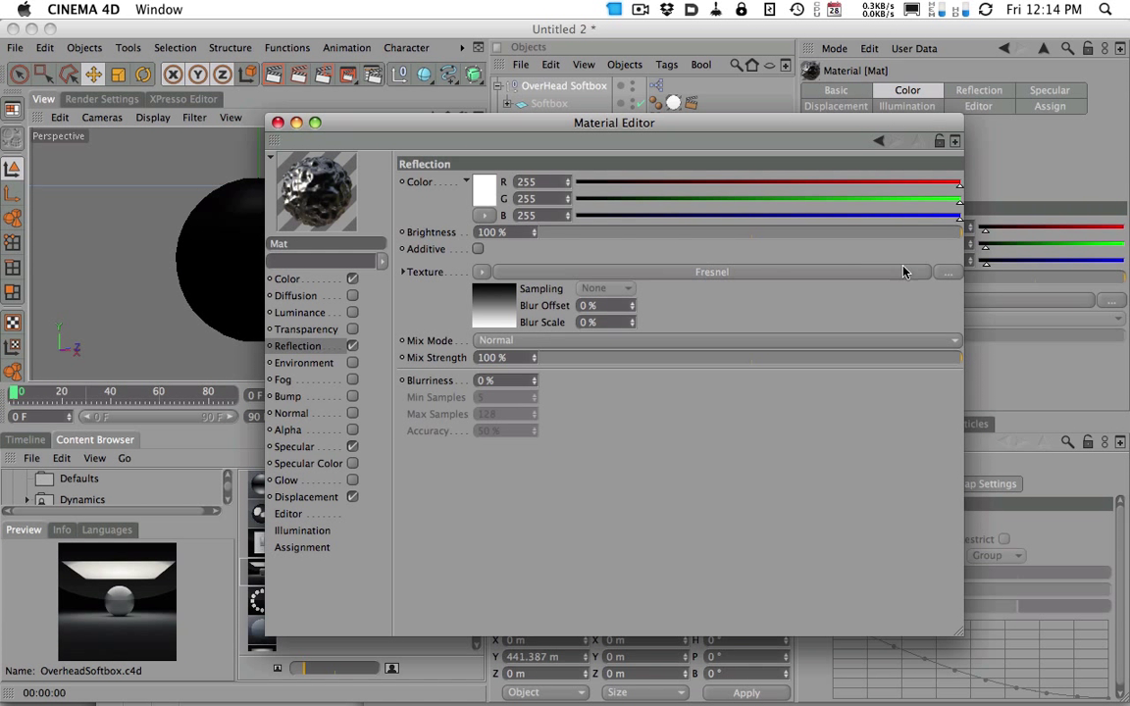
left_click(895, 233)
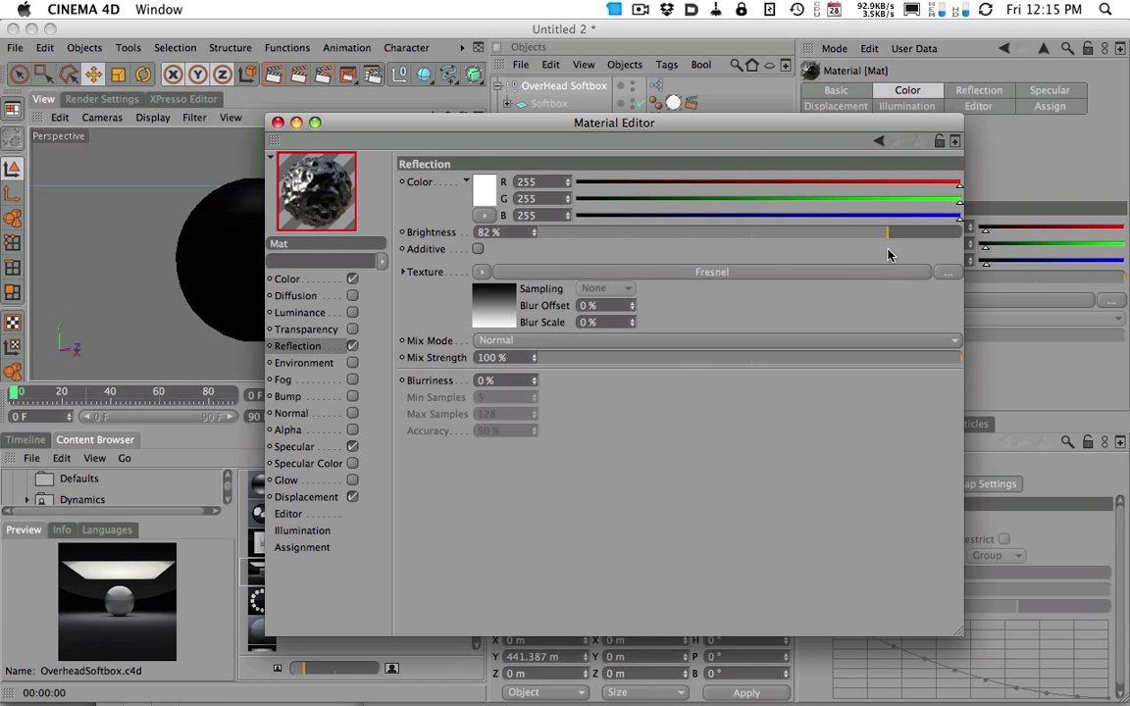
mouse_move(580, 232)
left_mouse_down()
mouse_move(542, 229)
mouse_move(569, 232)
left_mouse_up()
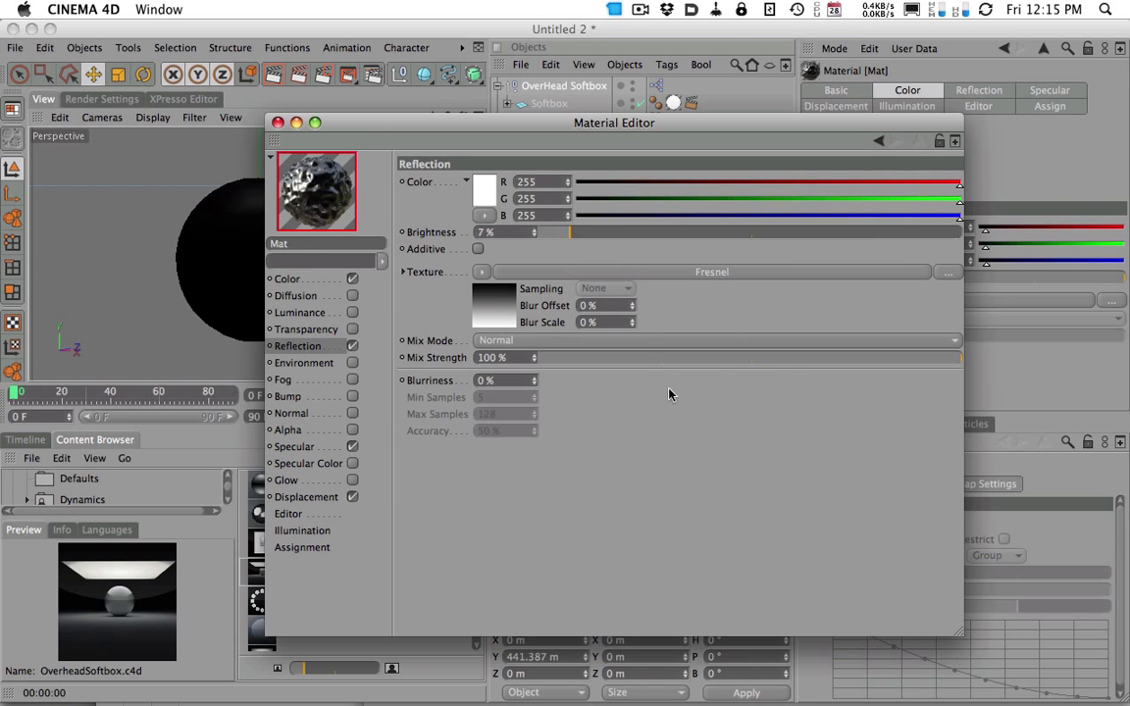
- Set the sphere material's reflection Mix Strength to 48% and render the active view
left_click(697, 358)
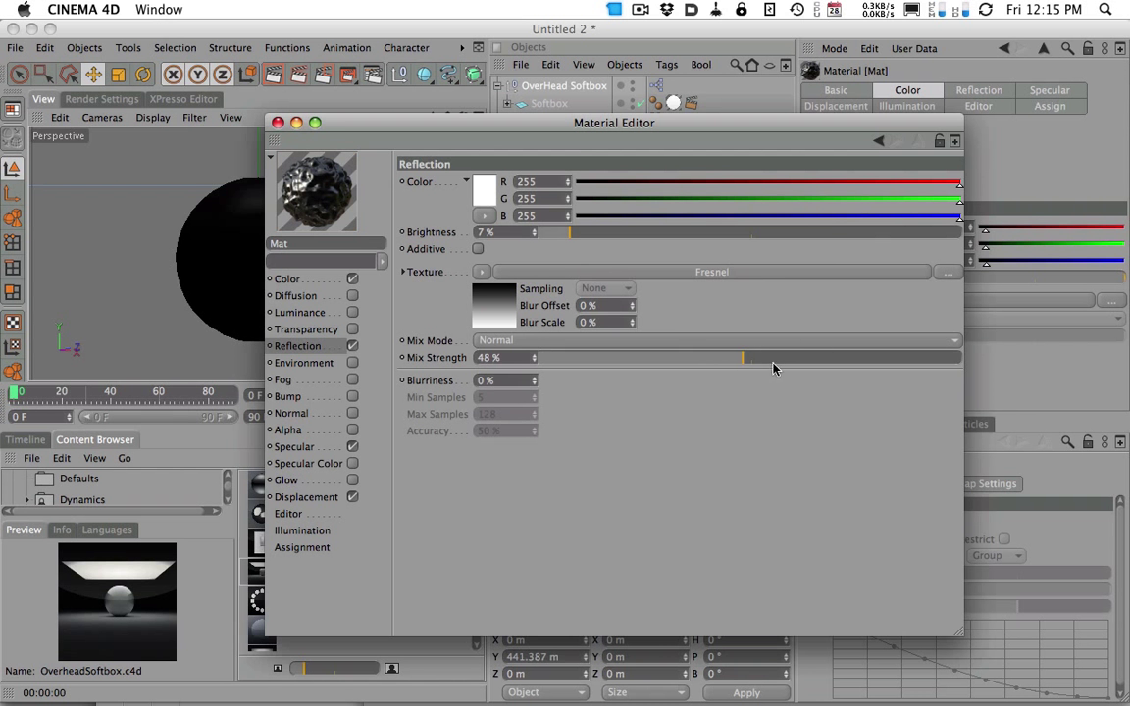
left_click_drag(392, 122, 579, 105)
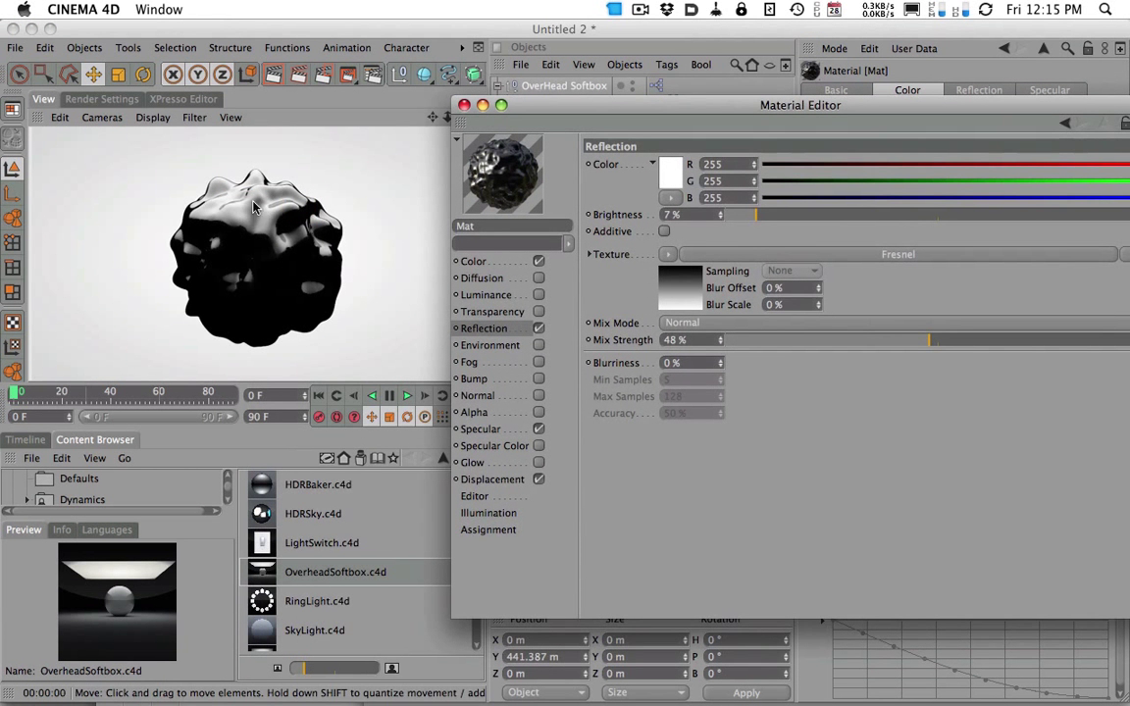
left_click_drag(503, 102, 611, 251)
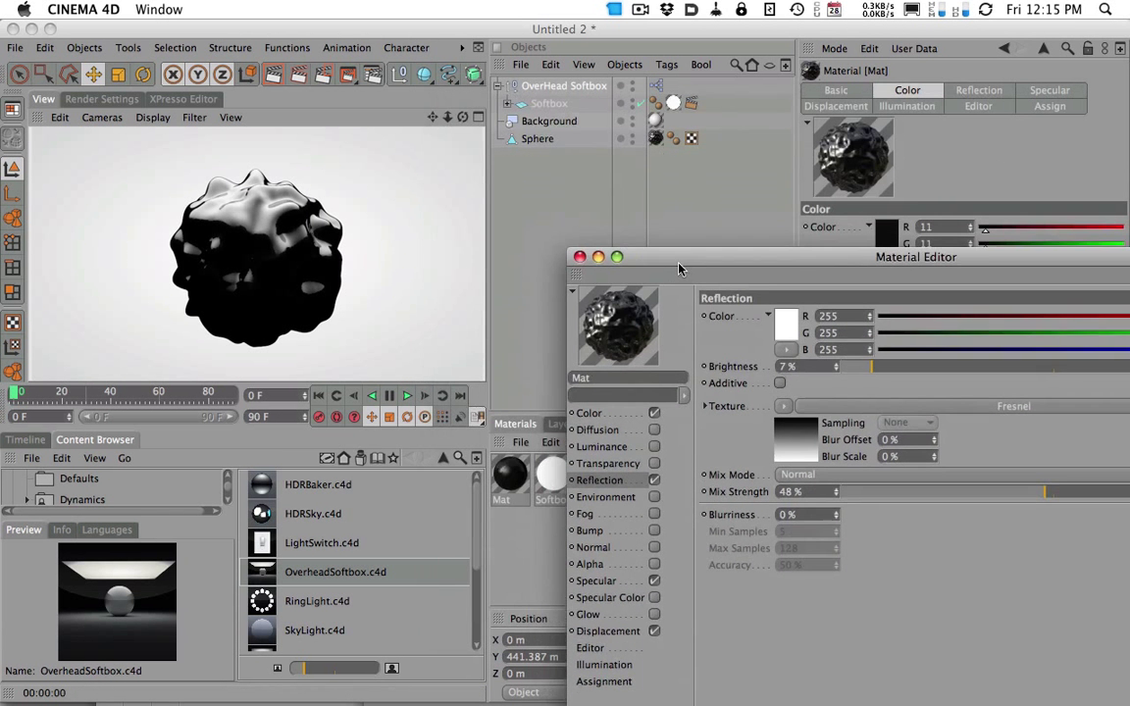
left_click(577, 255)
- Change the OverHead Softbox's Light Color to a pale warm beige and render the active view
left_click(560, 87)
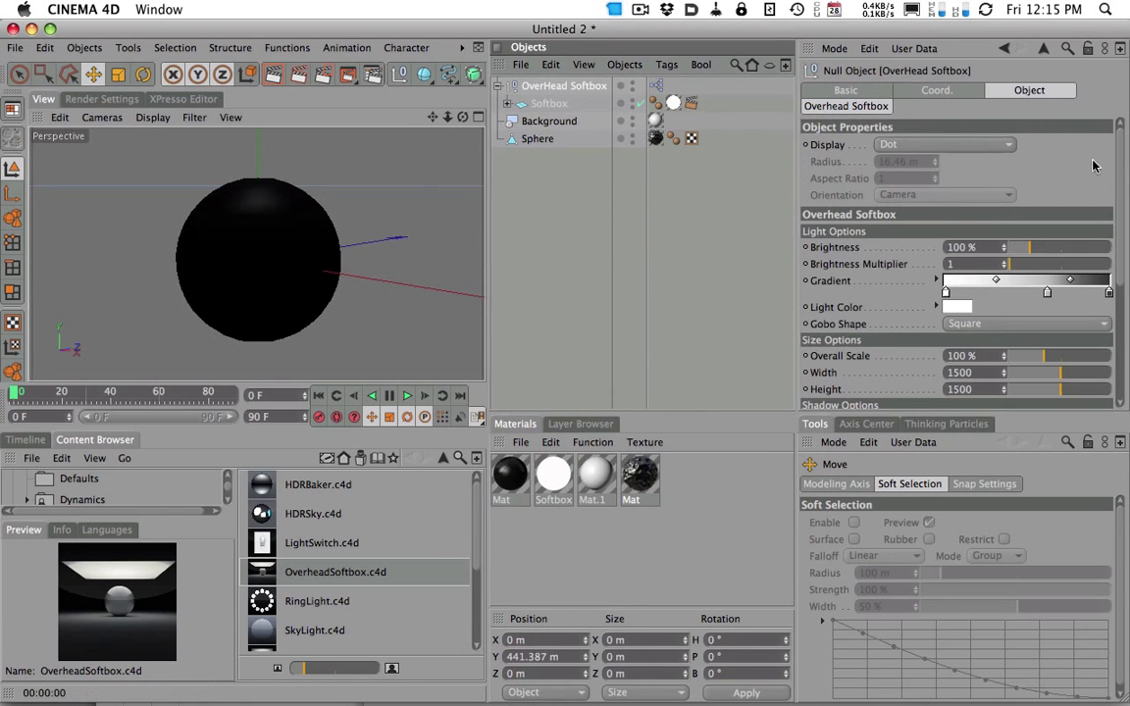
left_click(840, 107)
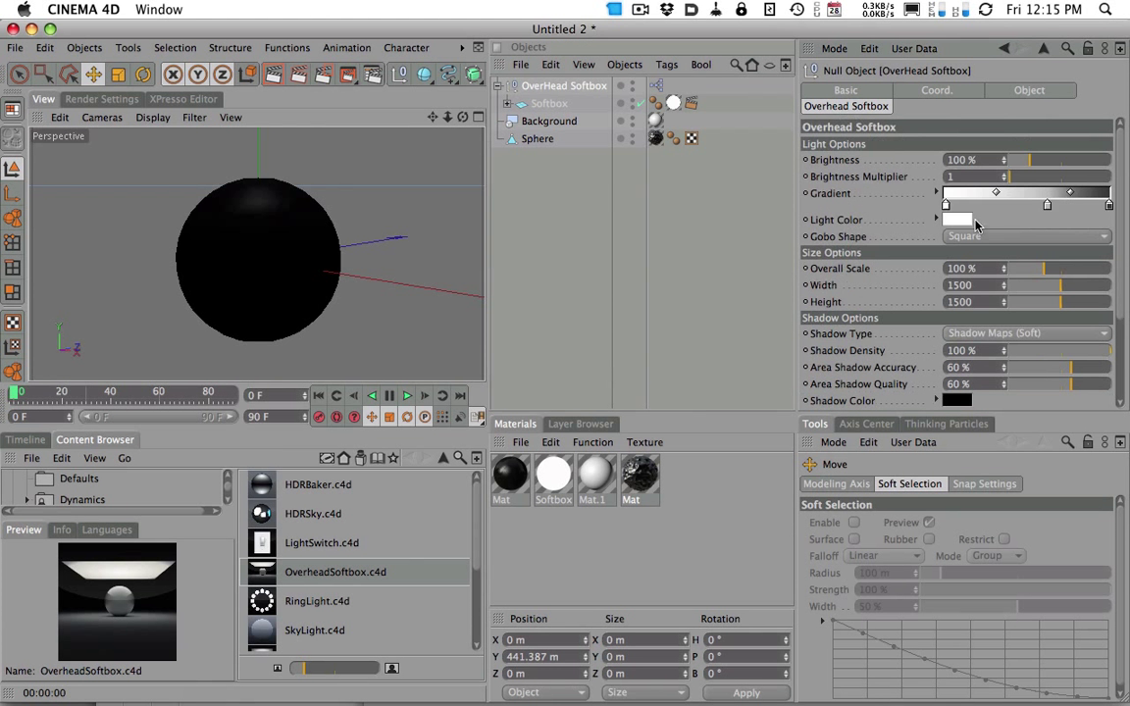
left_click(958, 220)
left_click(880, 176)
left_click(941, 165)
left_click(988, 296)
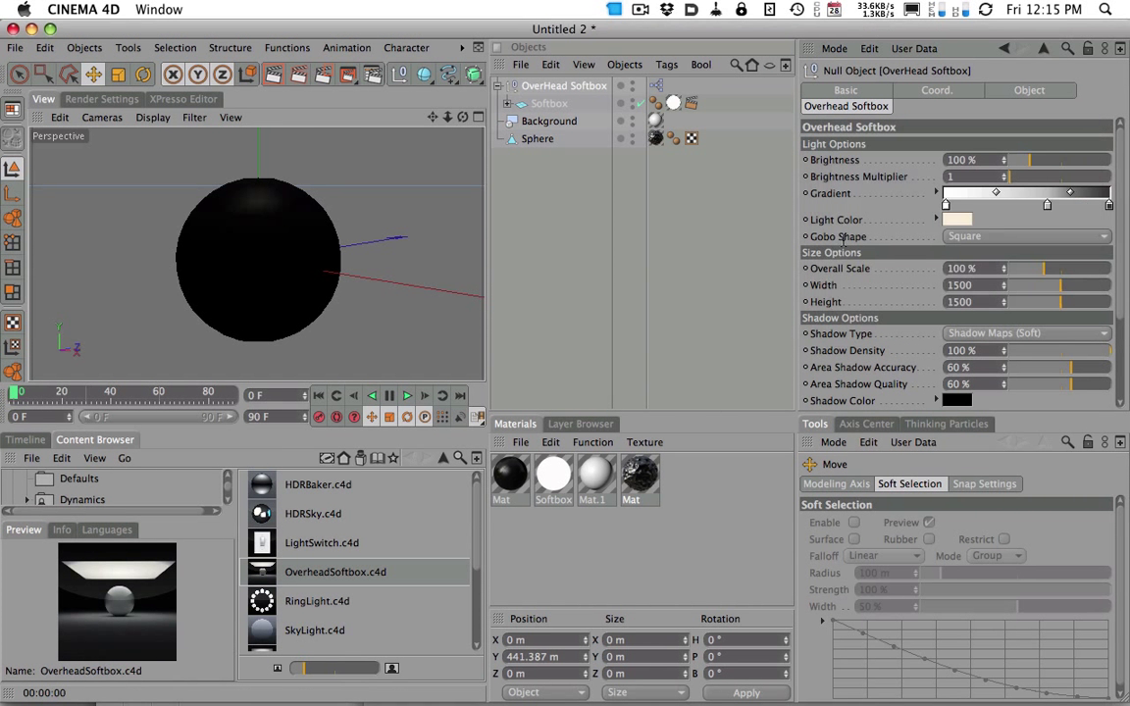
left_click(274, 74)
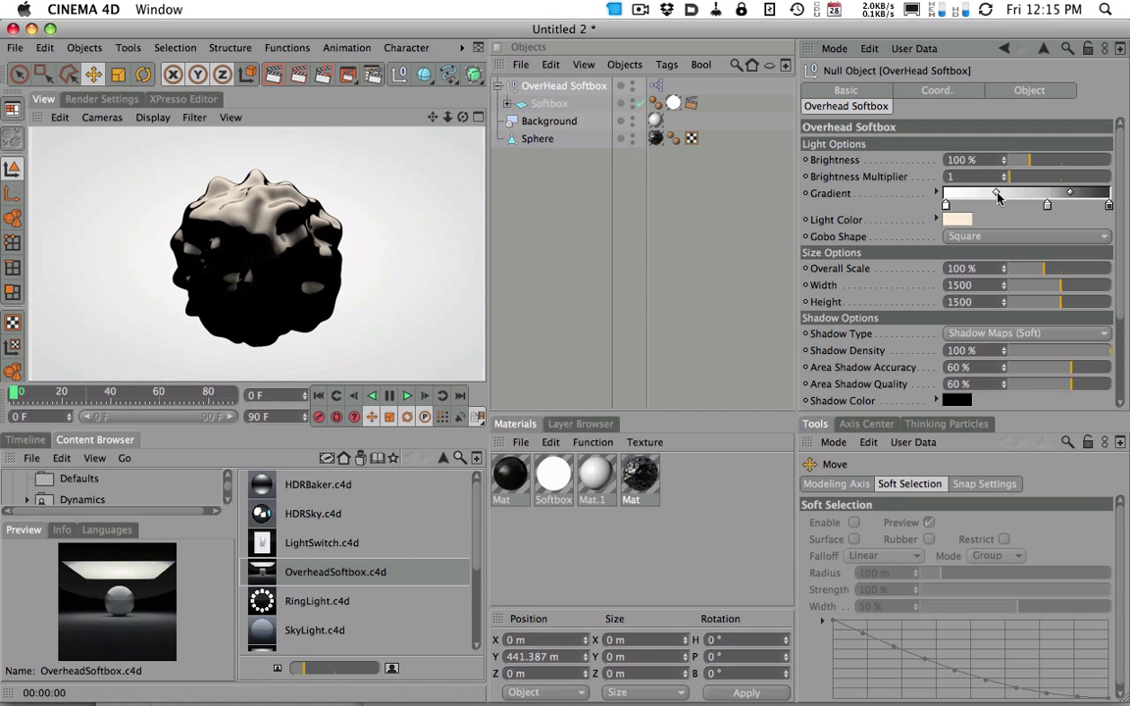
- Soften the OverHead Softbox's Light Color to a near-white warm tint (RGB 255, 249, 242) and render the active view
left_click(955, 219)
left_click_drag(868, 179, 864, 177)
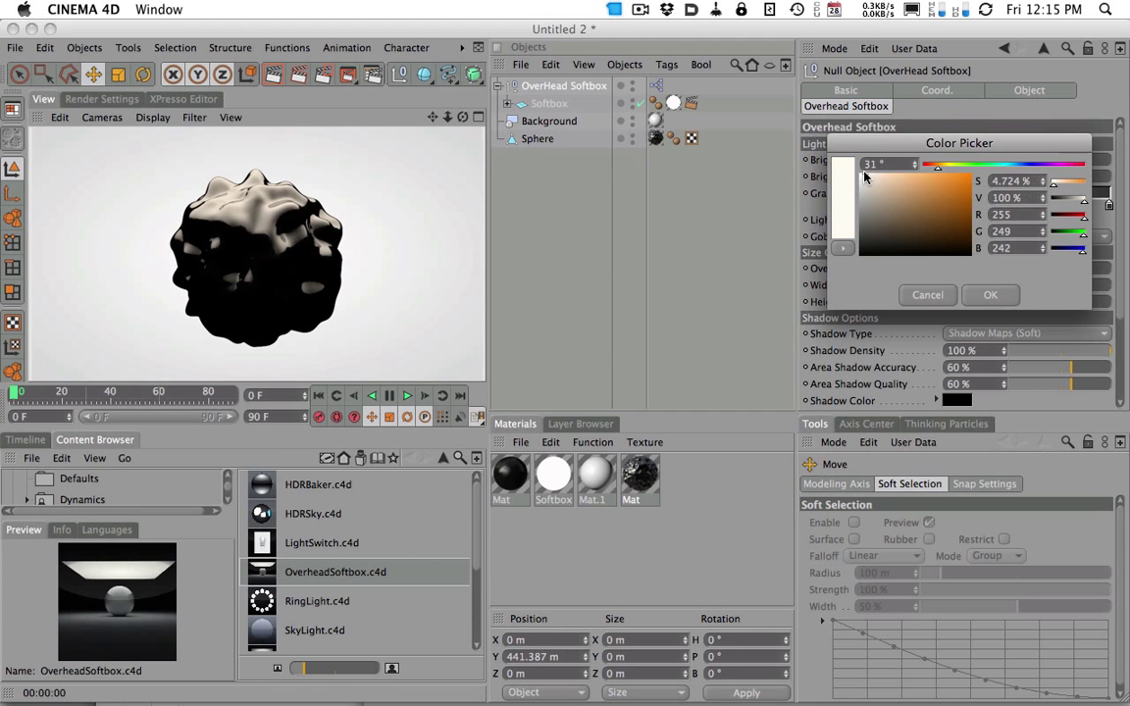
left_click(986, 292)
left_click(247, 76)
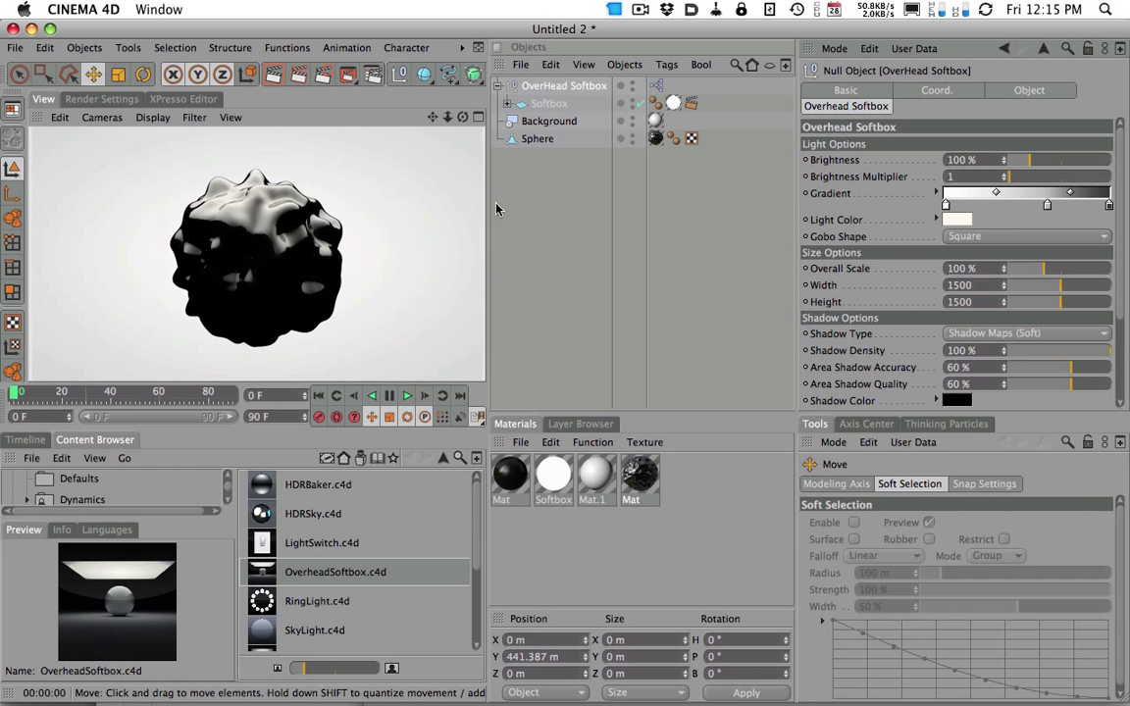
- Add the HDRSky.c4d preset to the scene, load SoftboxStudio.hdr as its HDR file and render the active view
double_click(267, 520)
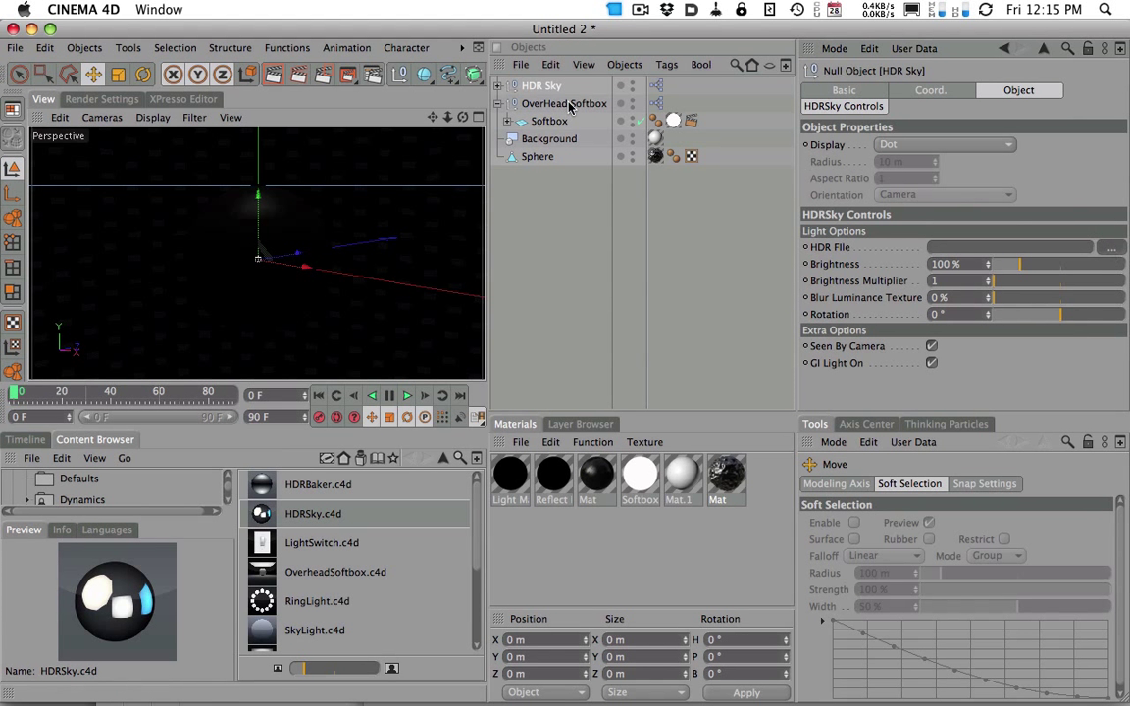
key("super+o")
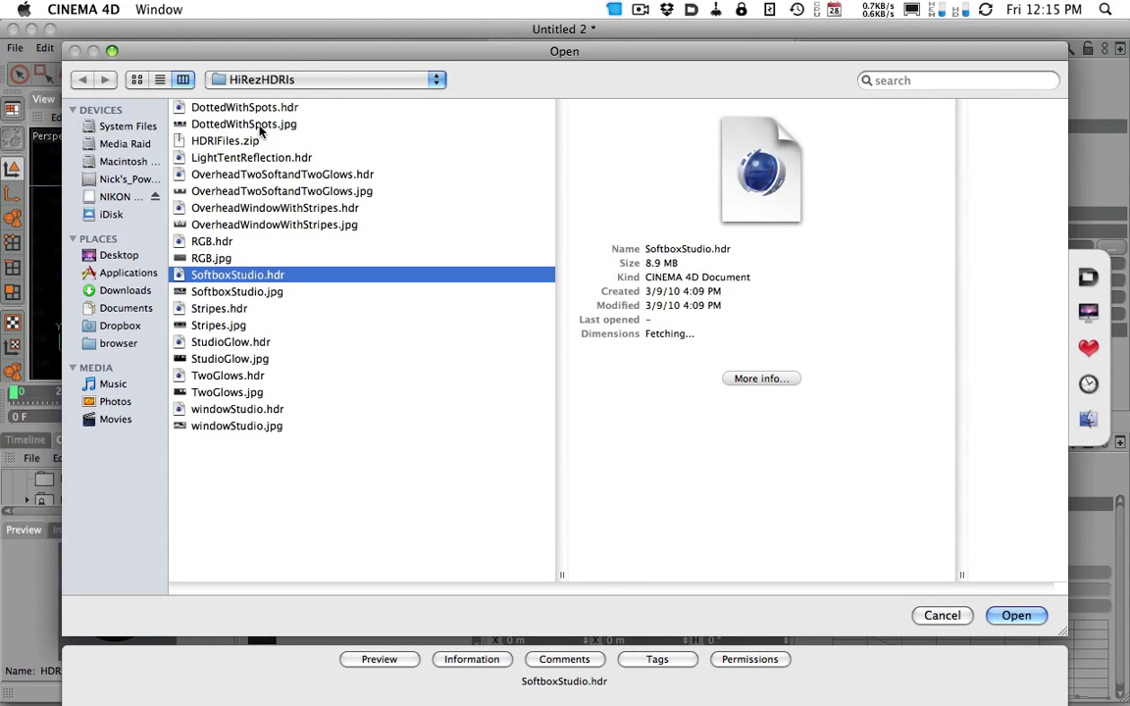
left_click(229, 293)
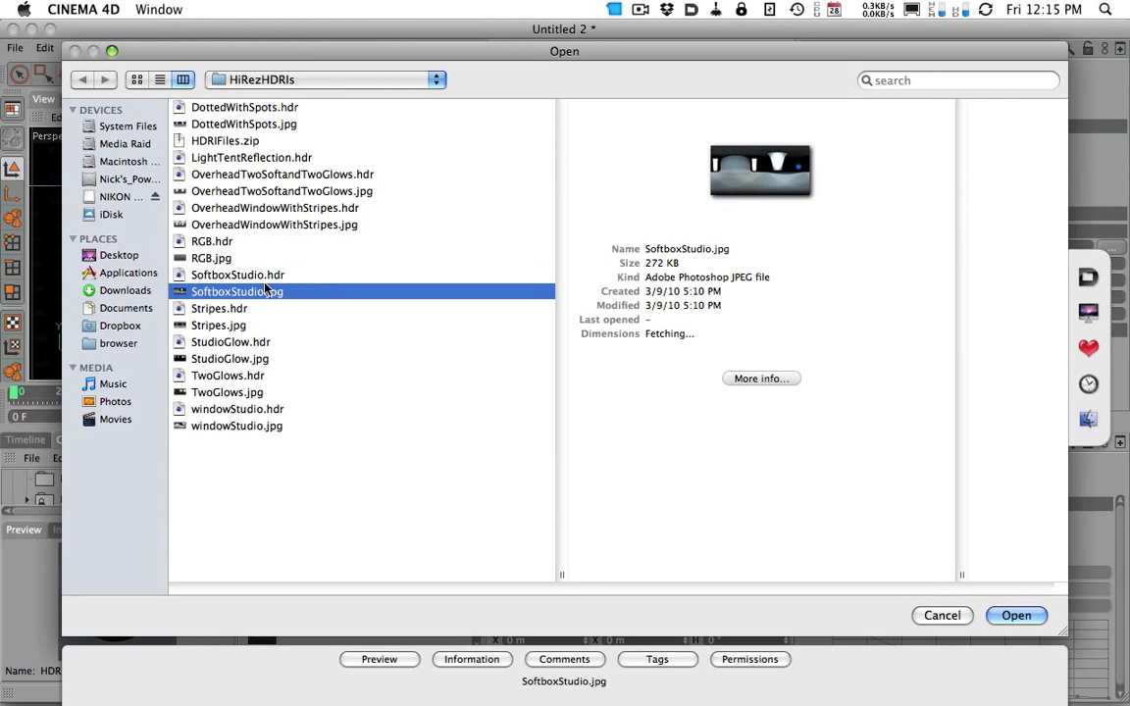
left_click(232, 276)
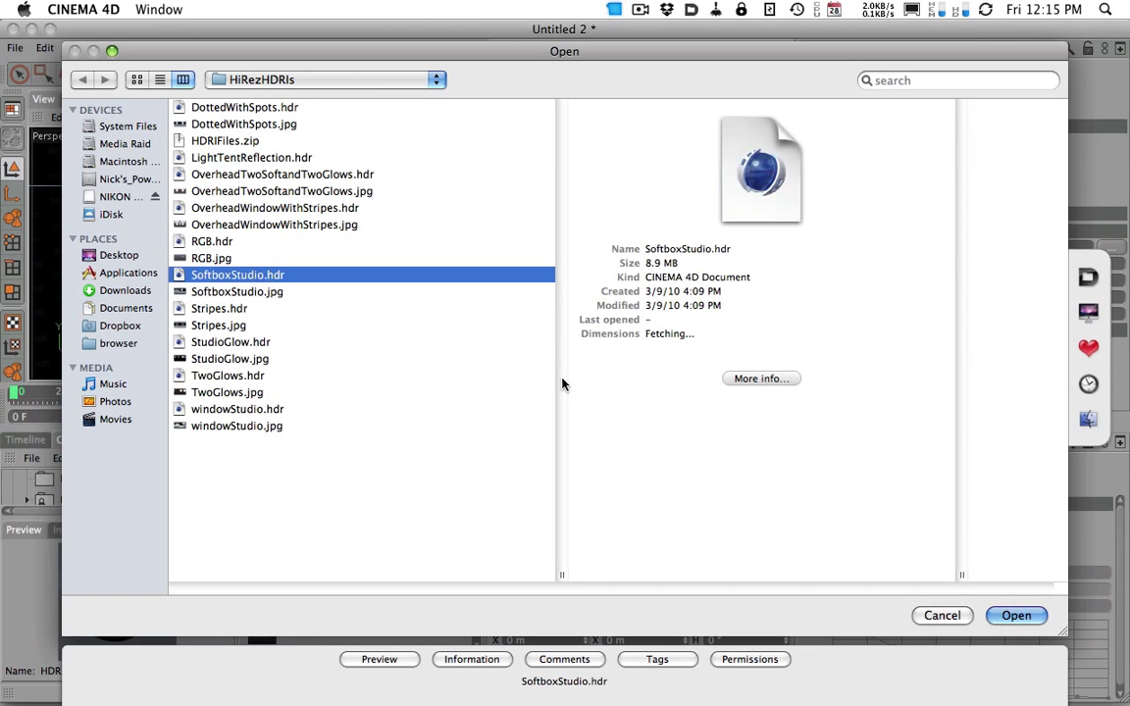
left_click(1010, 614)
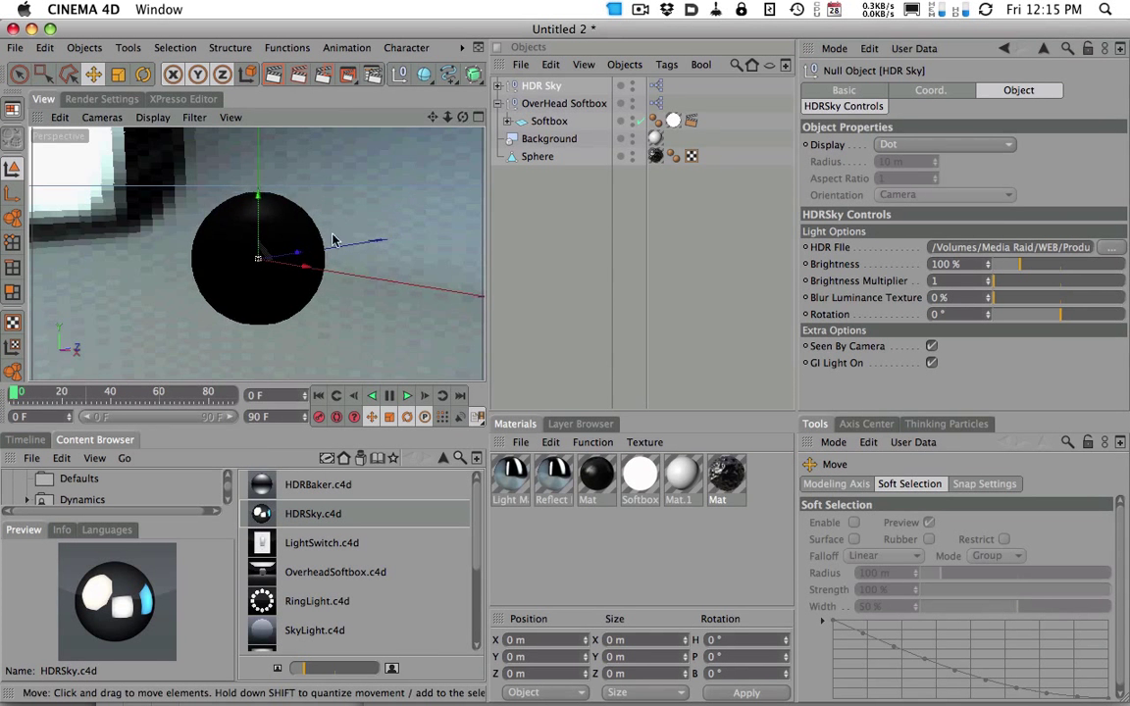
left_click(273, 74)
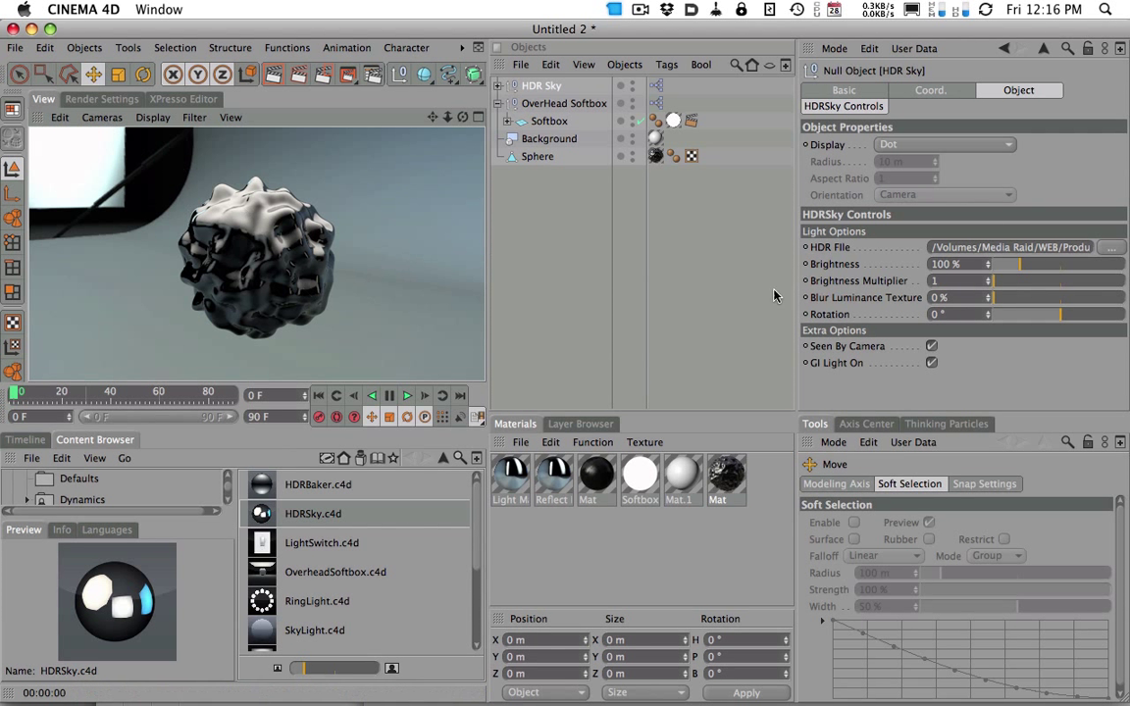
- Disable Seen By Camera for the HDR Sky and render the active view
left_click(932, 347)
left_click(273, 75)
left_click(433, 305)
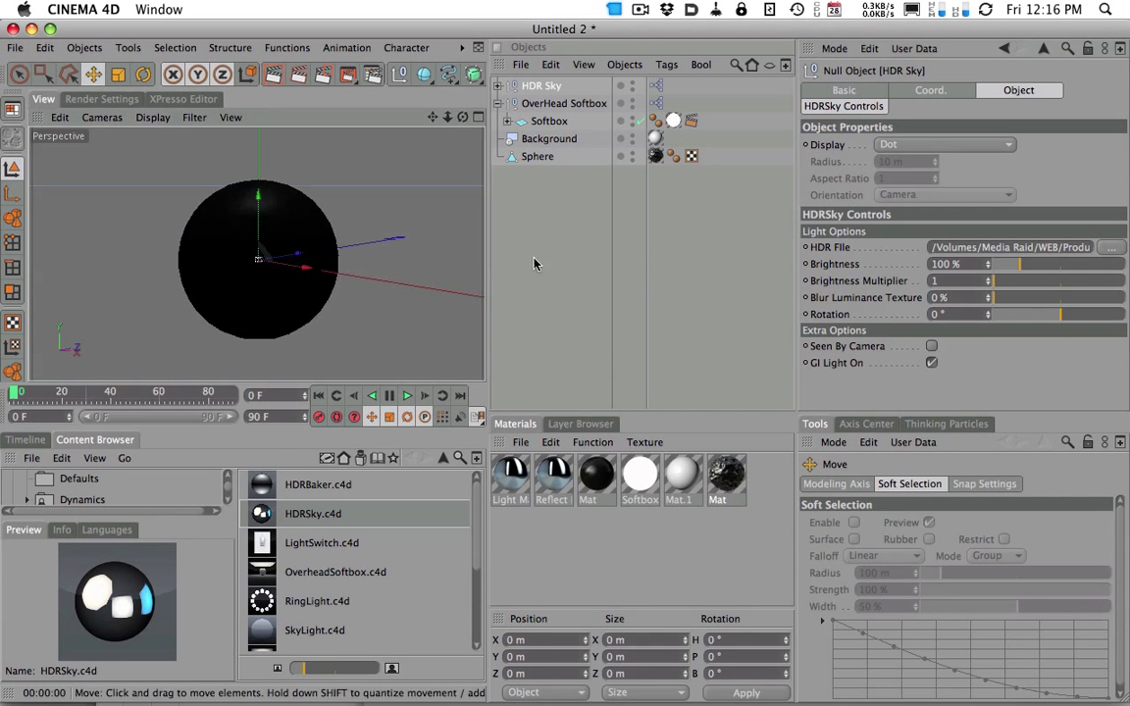
left_click(273, 75)
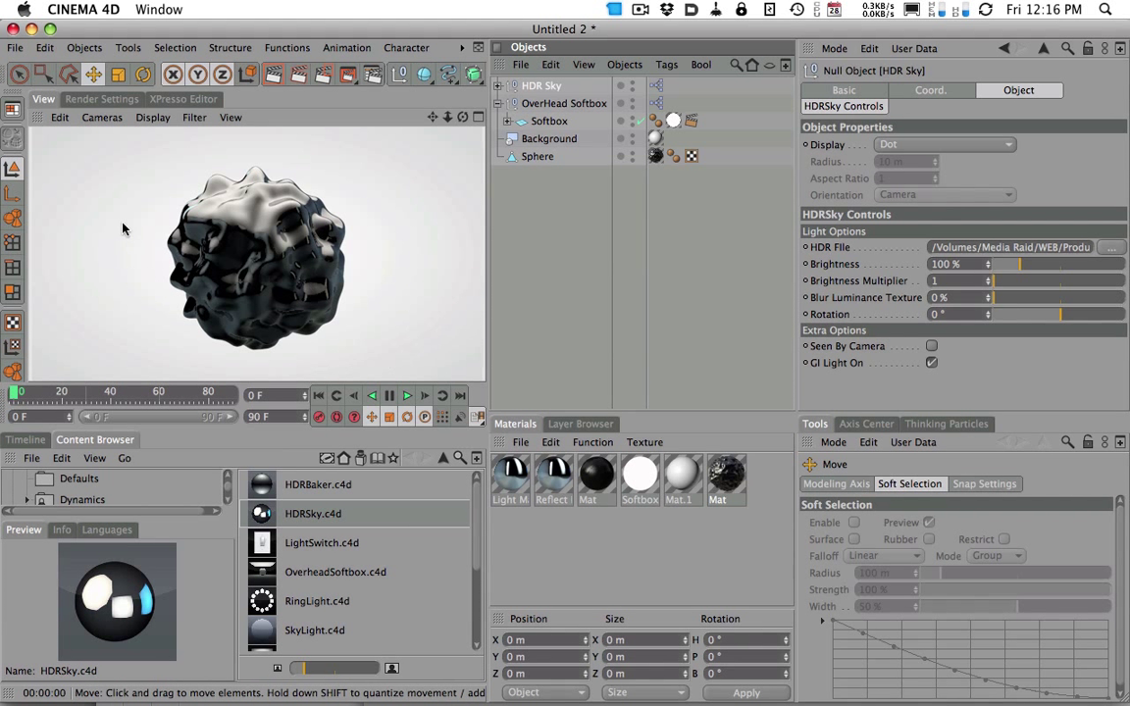
- Open the Noise shader settings from the sphere material's Displacement channel
double_click(725, 475)
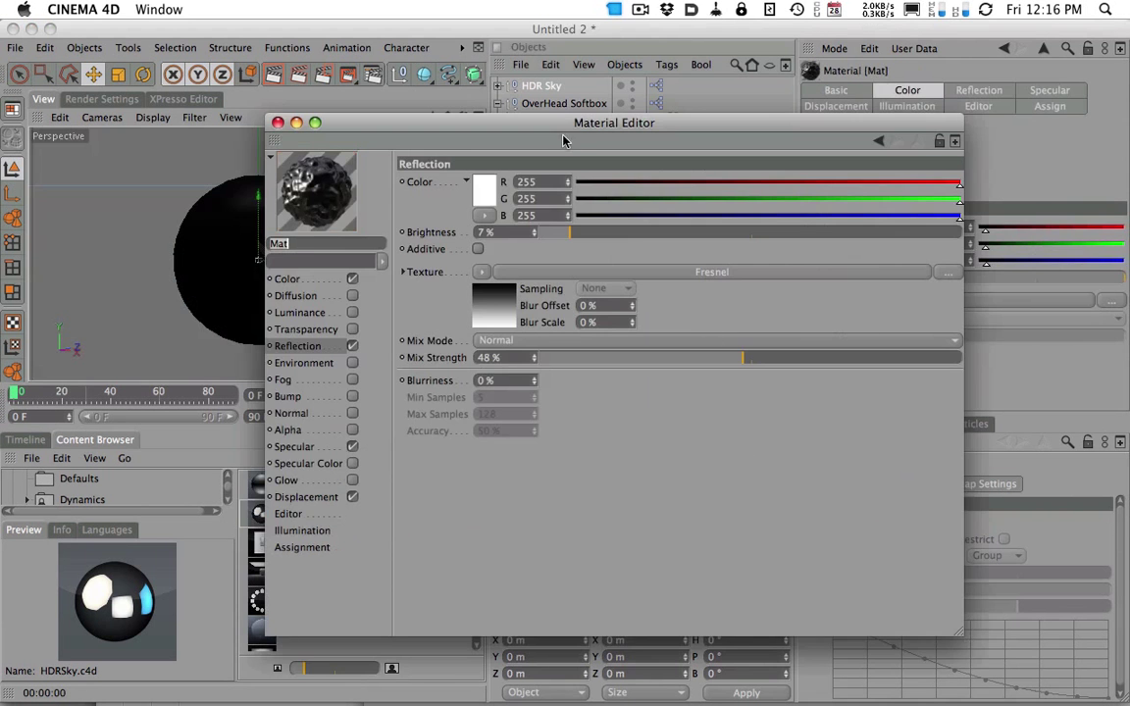
left_click_drag(507, 118, 709, 39)
left_click(478, 406)
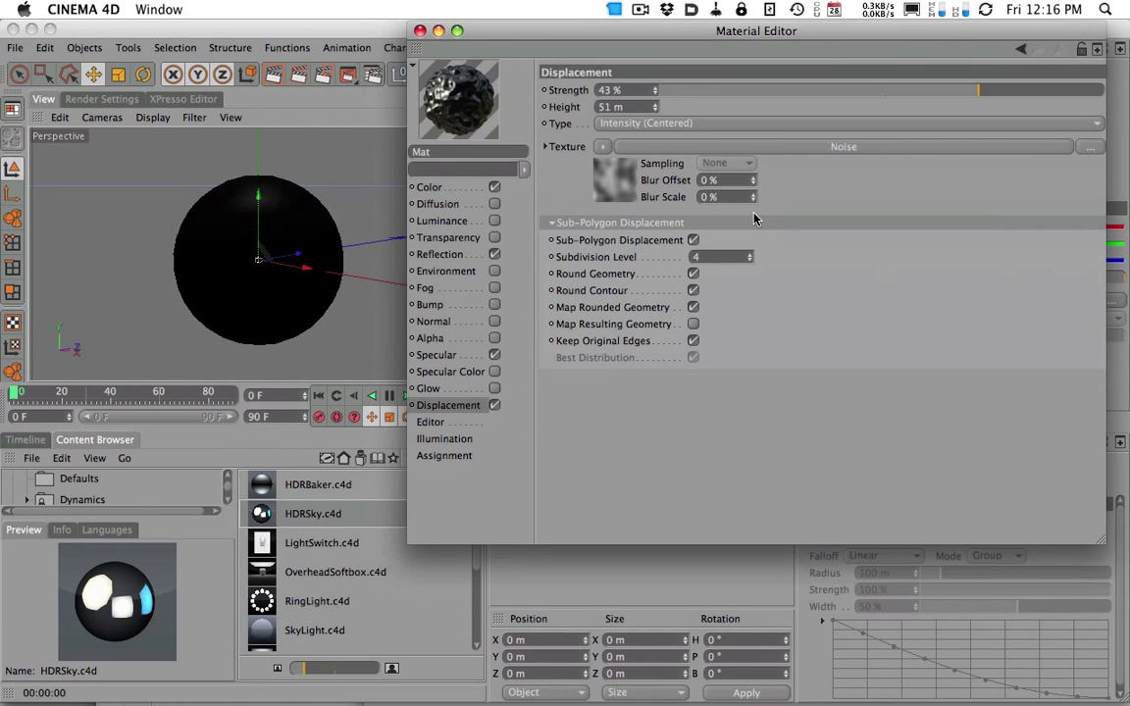
left_click(783, 147)
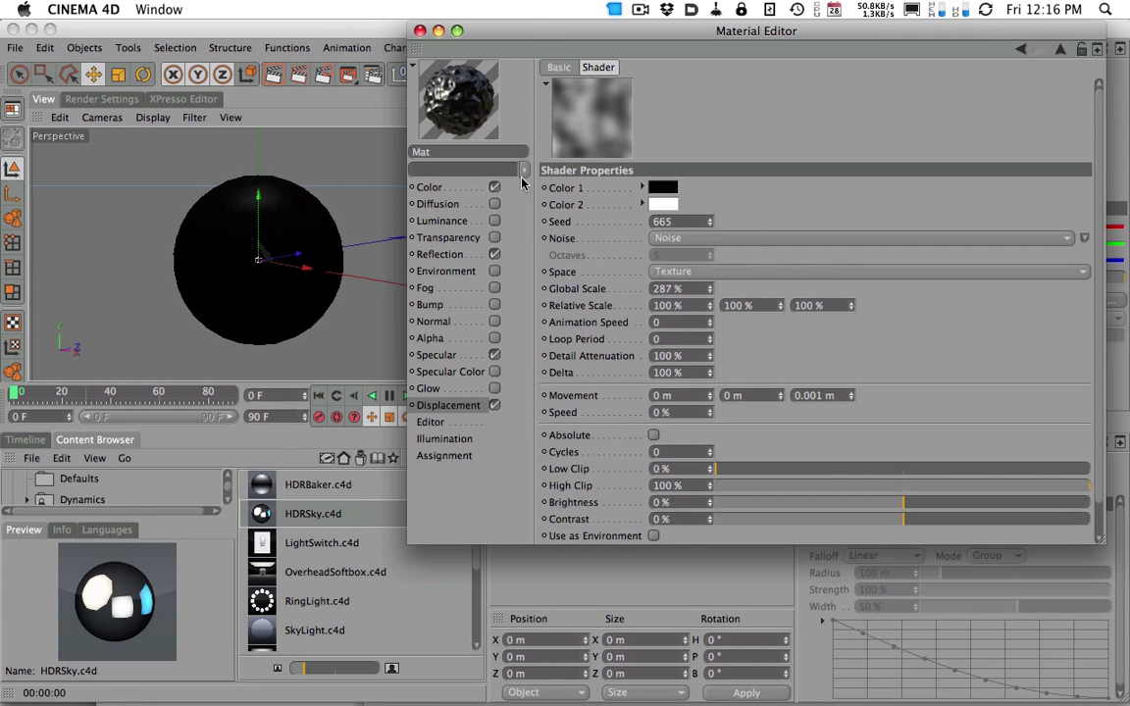
left_click_drag(502, 30, 483, 29)
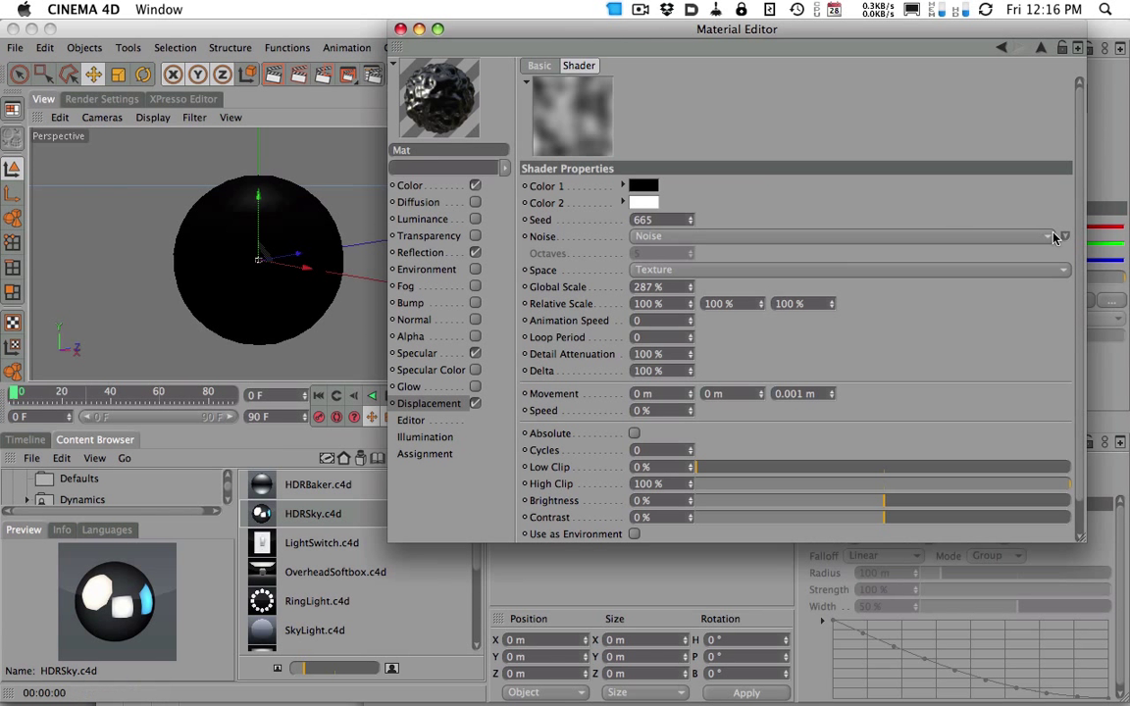
- Change the displacement shader's noise type to Cell Noise and render the active view
left_click(724, 241)
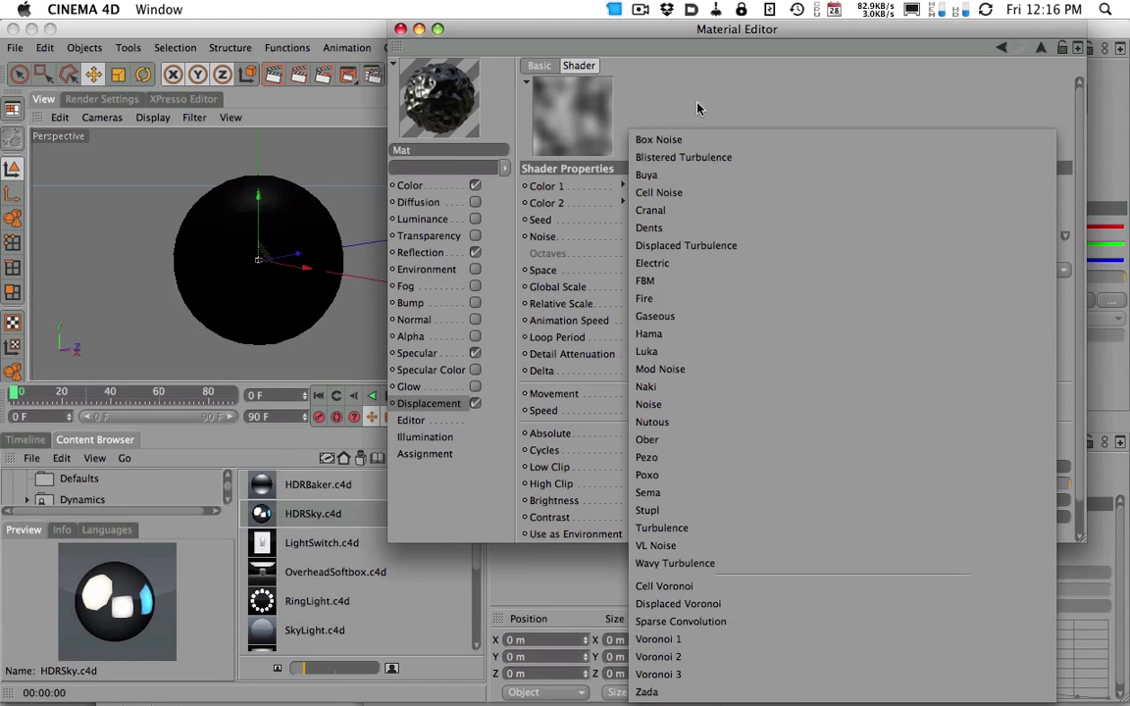
left_click(579, 117)
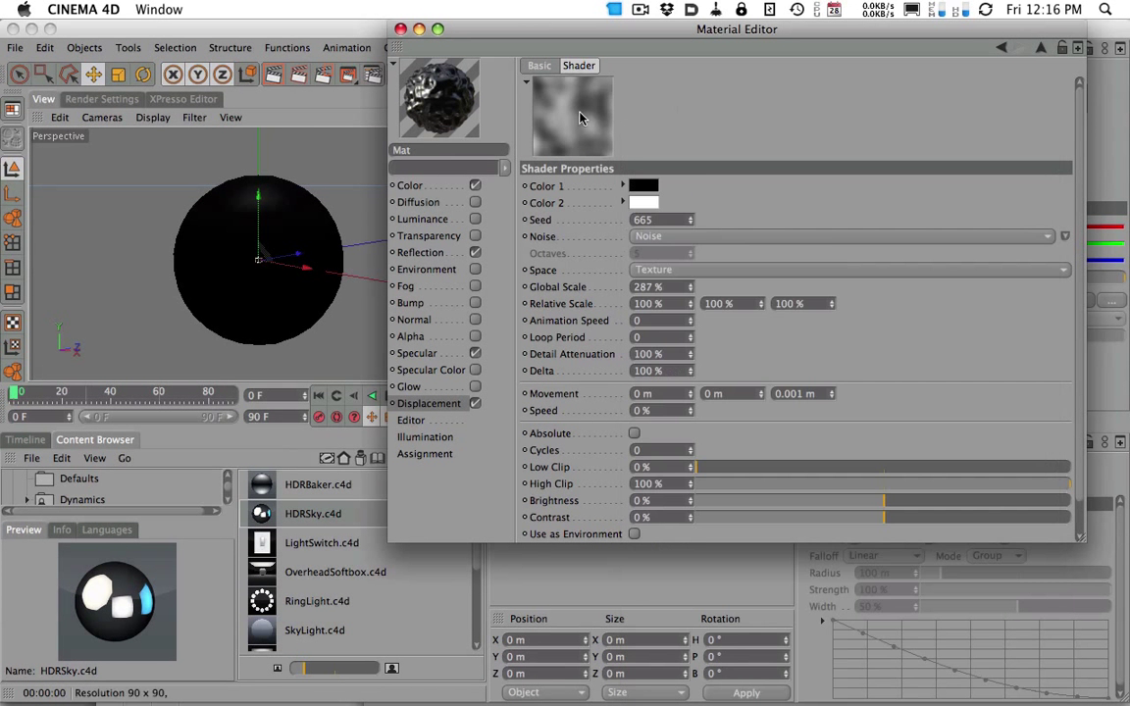
left_click(1065, 241)
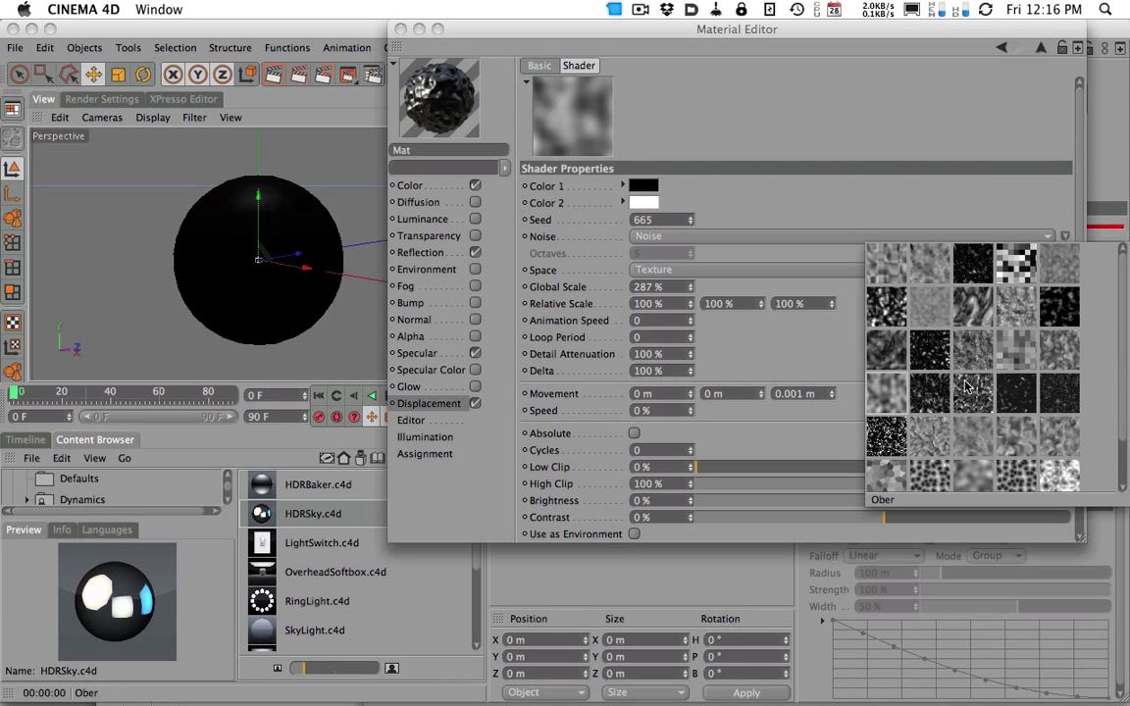
left_click(1016, 274)
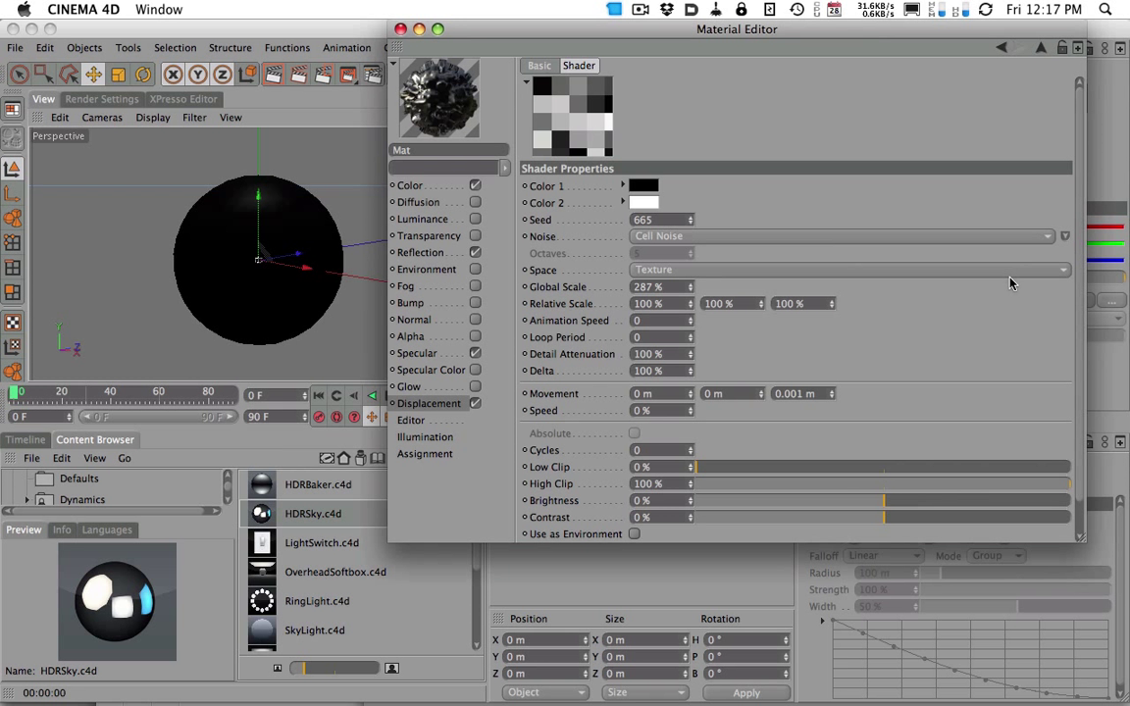
left_click(271, 77)
left_click_drag(545, 28, 698, 21)
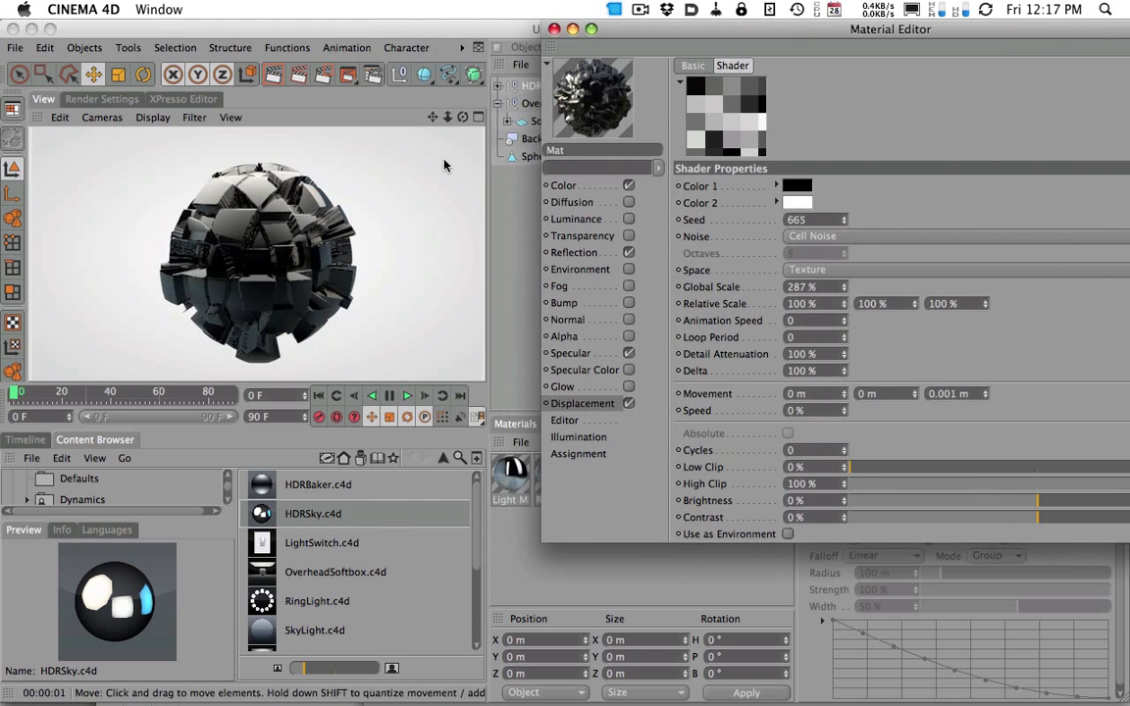
left_click(294, 177)
left_click(290, 76)
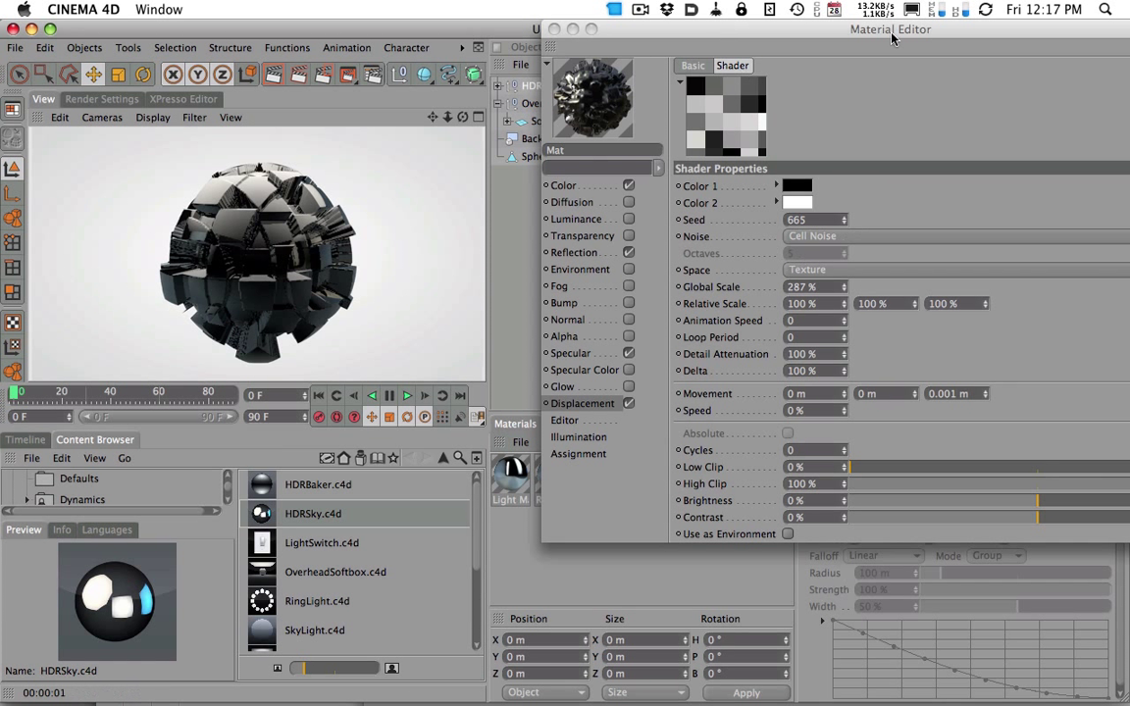
- Resize the Material Editor to reveal the noise preset picker, switch the displacement noise to Poxo and render the active view
left_click_drag(861, 22, 750, 18)
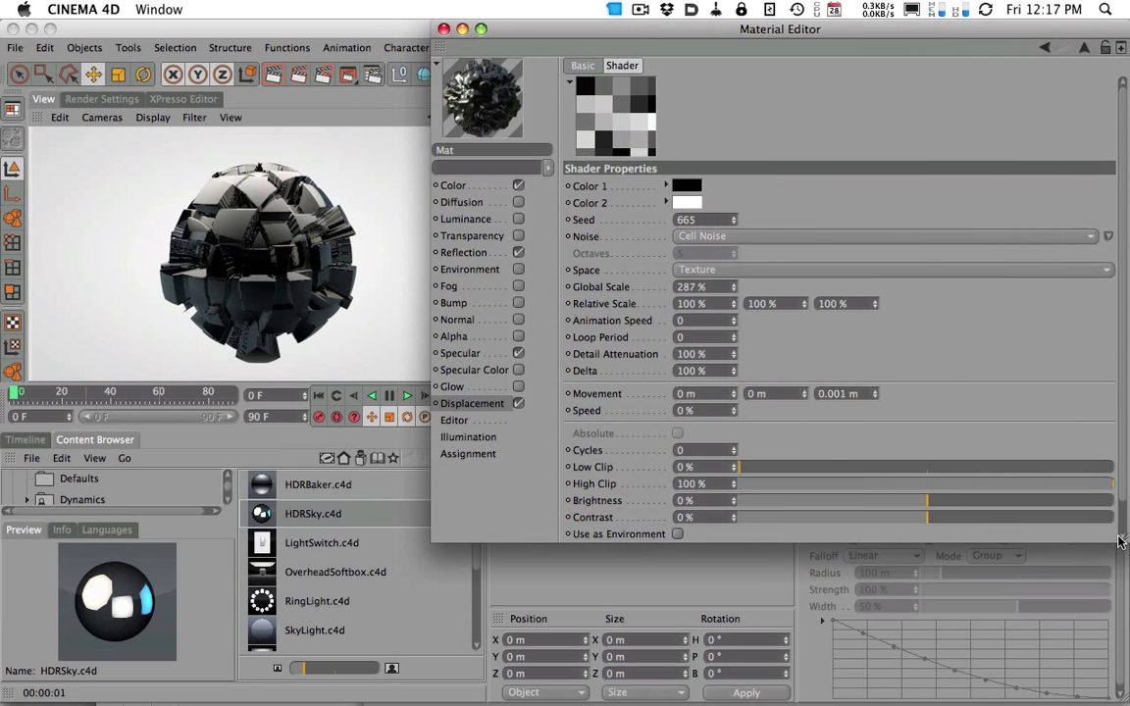
left_click_drag(1120, 538, 944, 569)
left_click_drag(653, 30, 737, 46)
left_click(1014, 249)
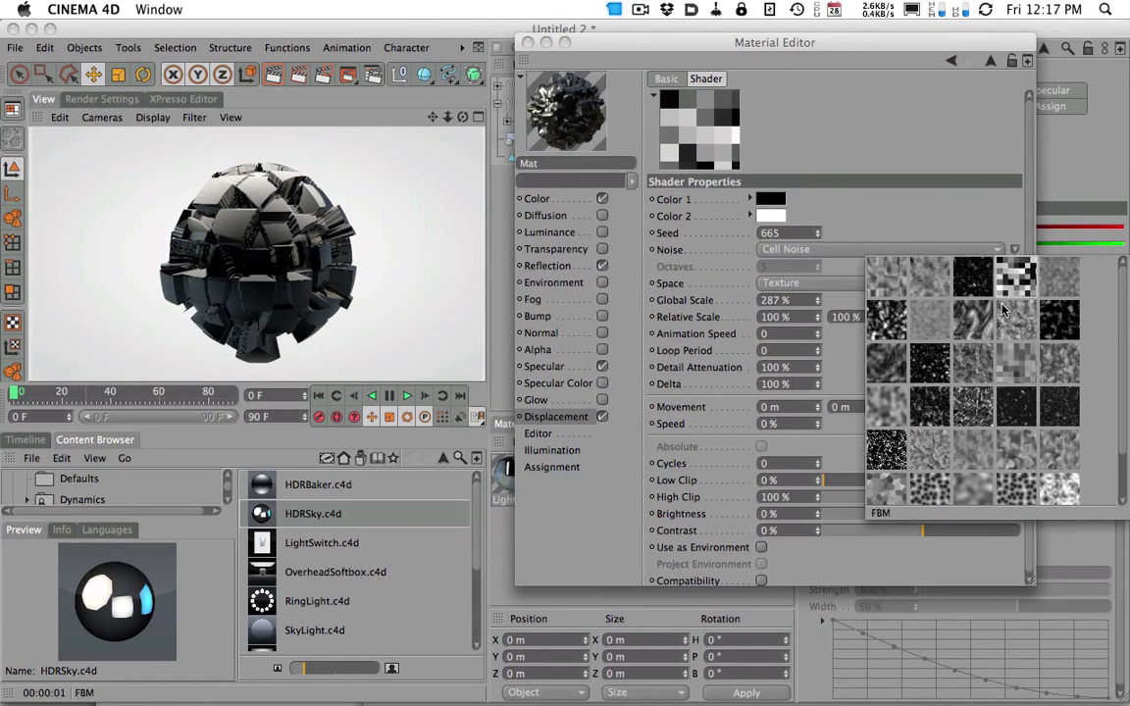
left_click(1051, 413)
left_click(278, 75)
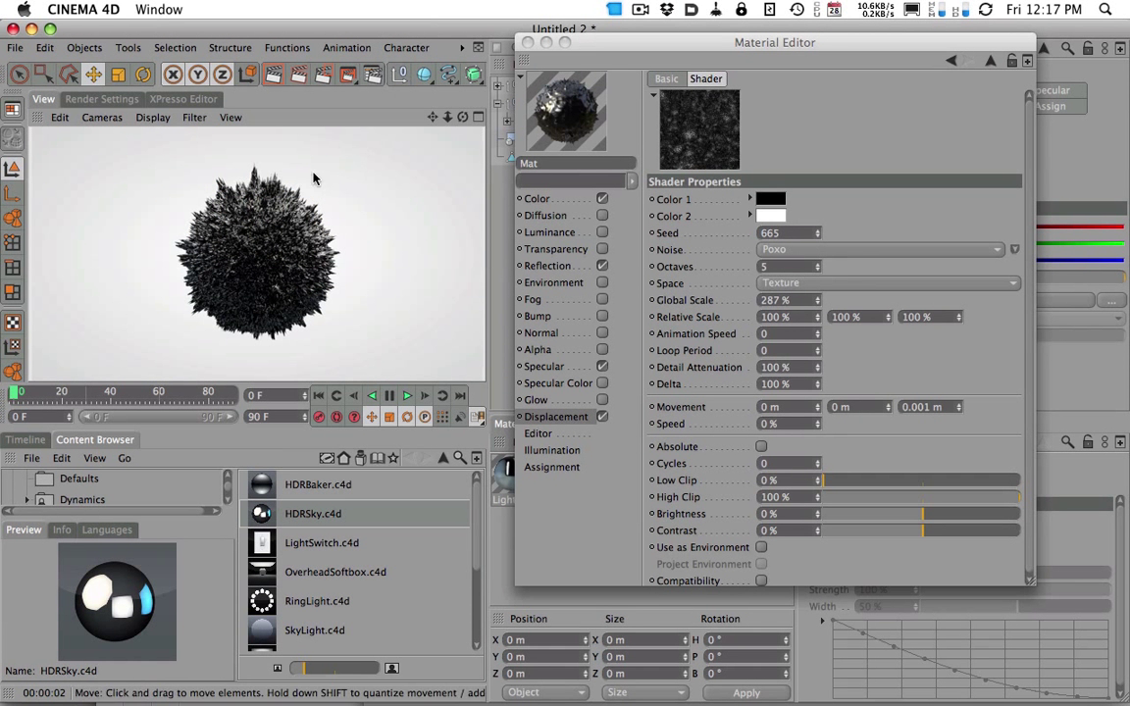
- Raise the Poxo noise's Global Scale to 535 % and render the active view
left_click(258, 249)
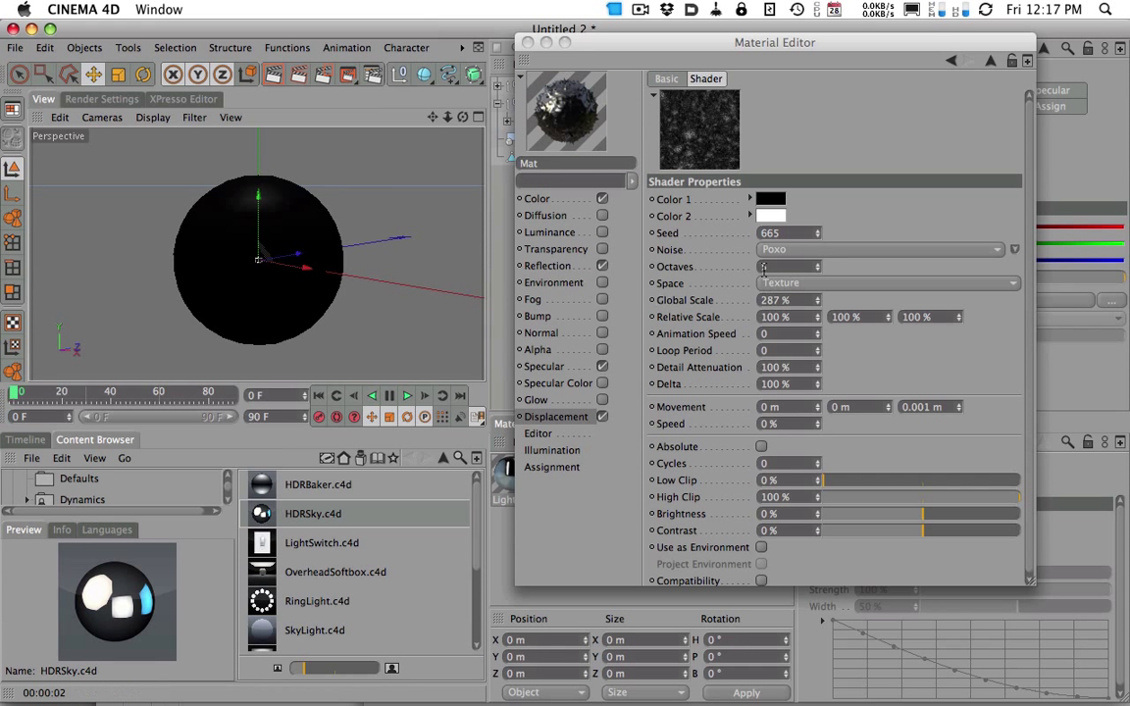
left_click_drag(818, 300, 887, 83)
left_click(281, 74)
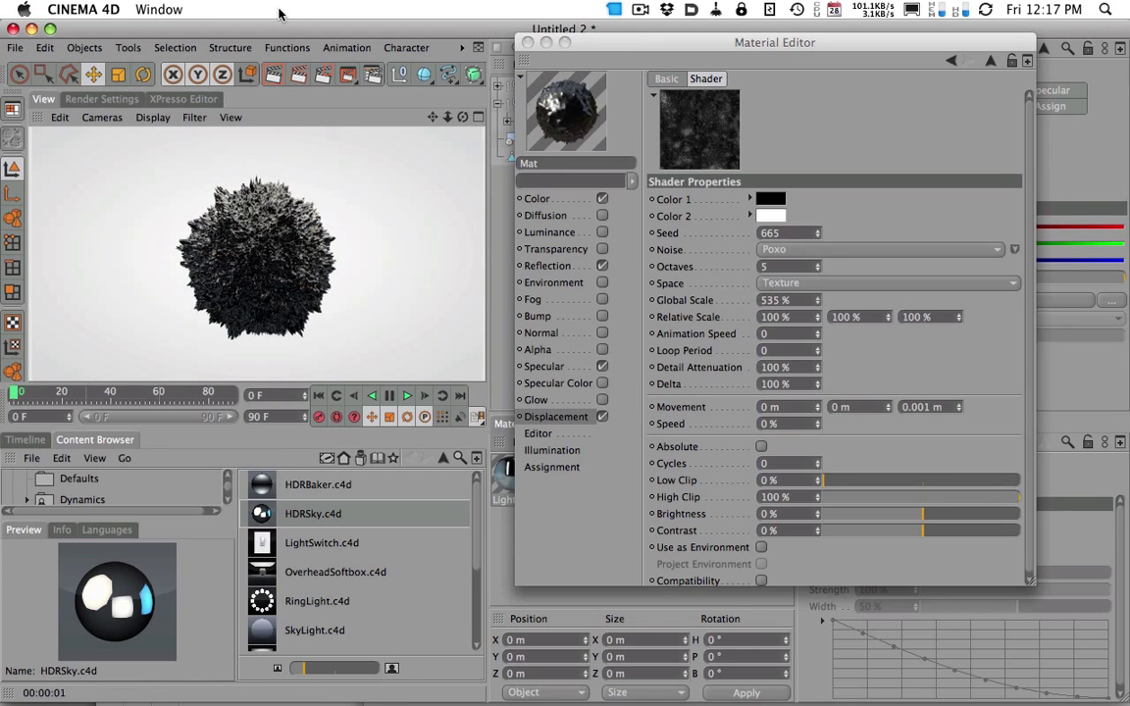
- Set the Poxo noise's Global Scale to 22 % and render the sphere both close up and from farther away
right_click_drag(441, 249, 741, 146, "alt")
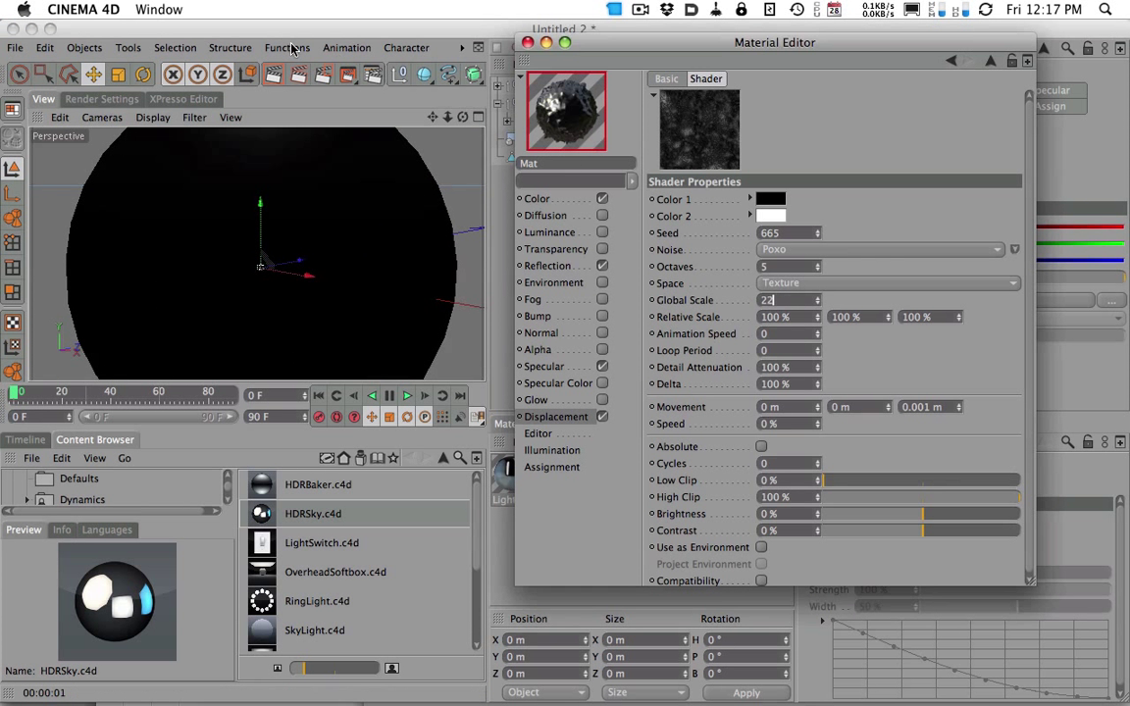
left_click(276, 73)
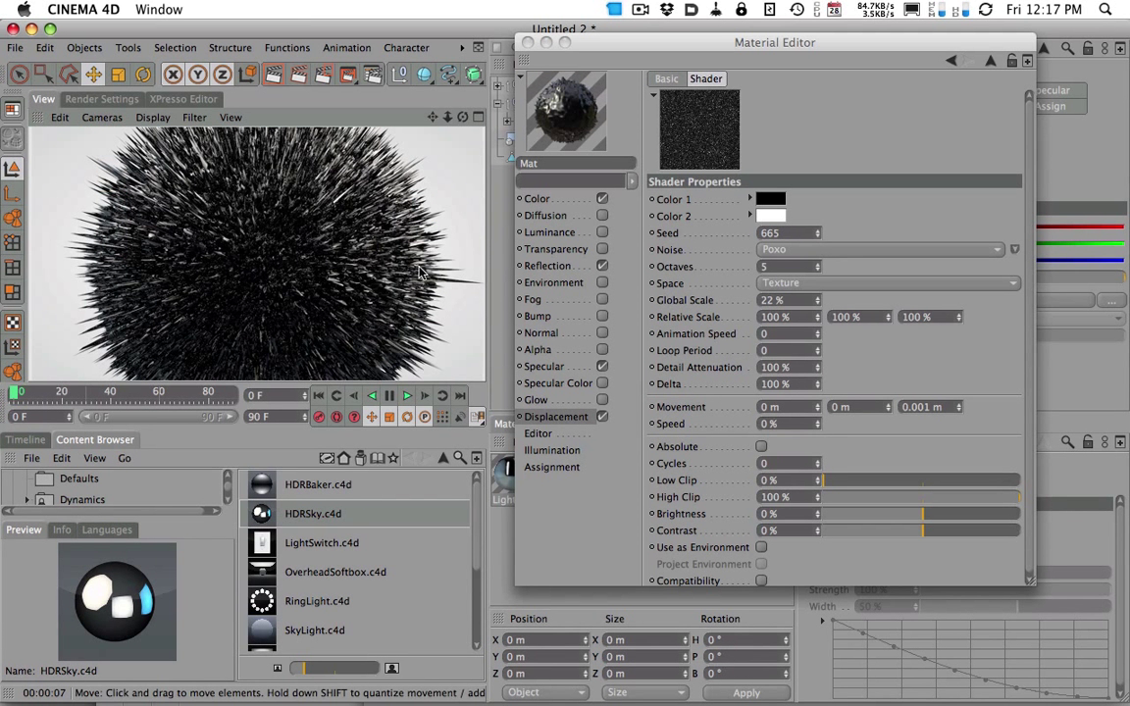
right_click_drag(439, 186, 157, 343, "alt")
right_click_drag(374, 215, 179, 321, "alt")
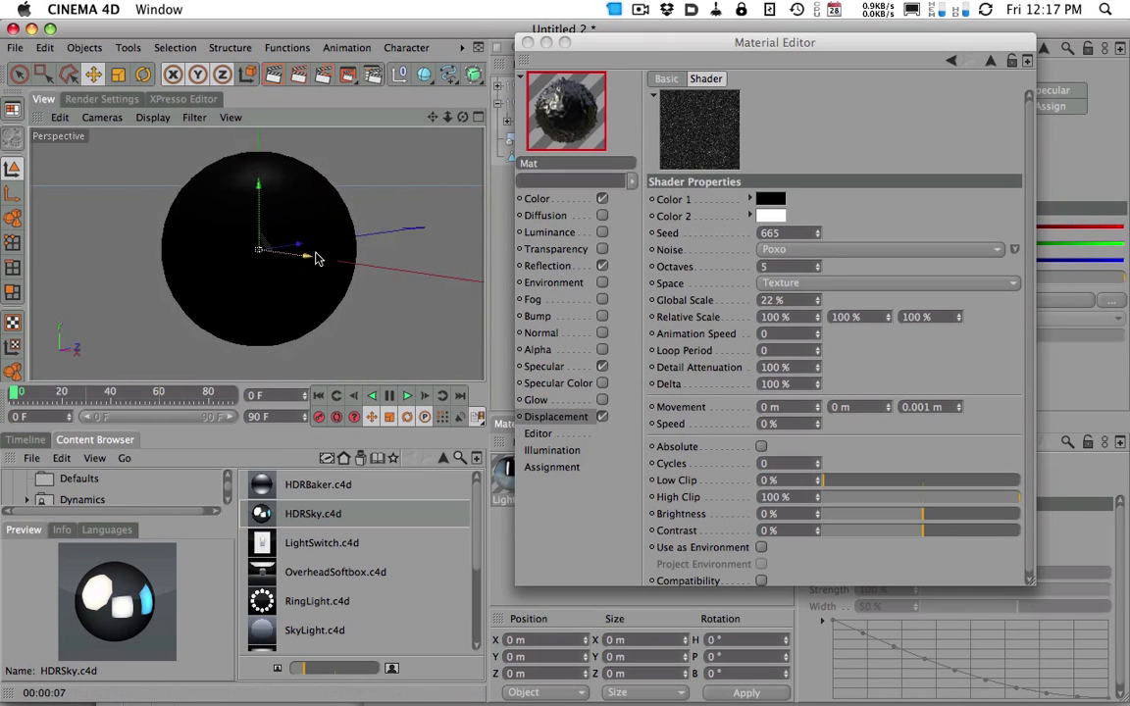
left_click(274, 74)
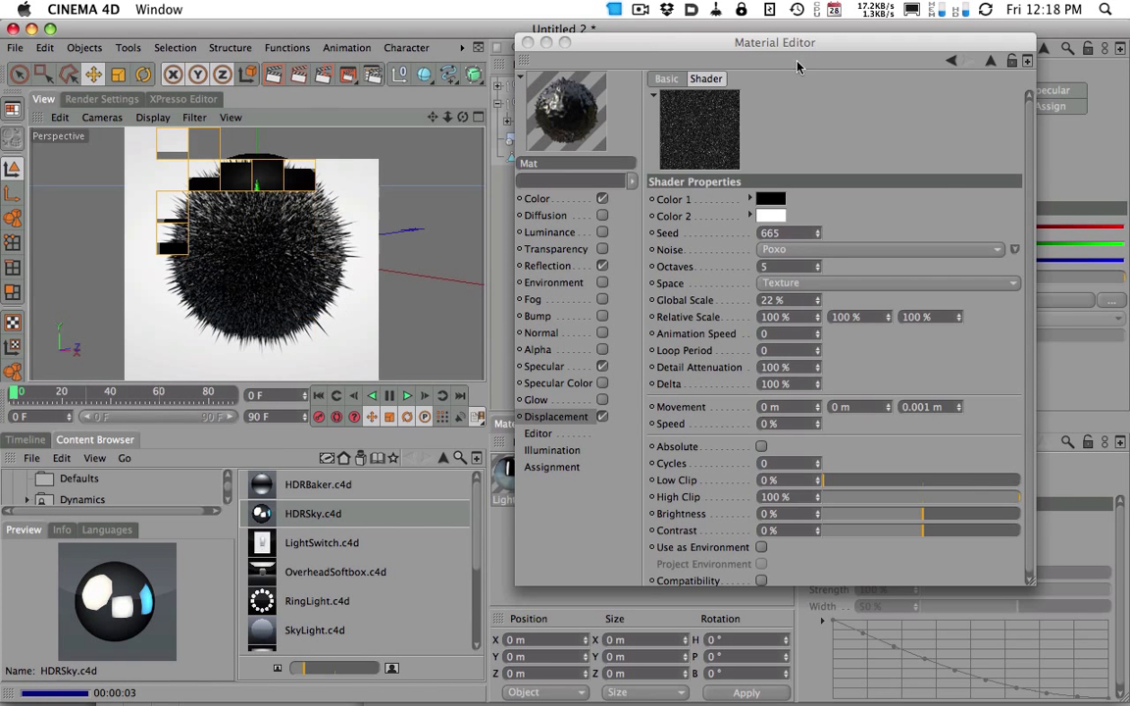
- Change the displacement noise to Cranal with a Global Scale of 338 % and render the active view
left_click(1015, 253)
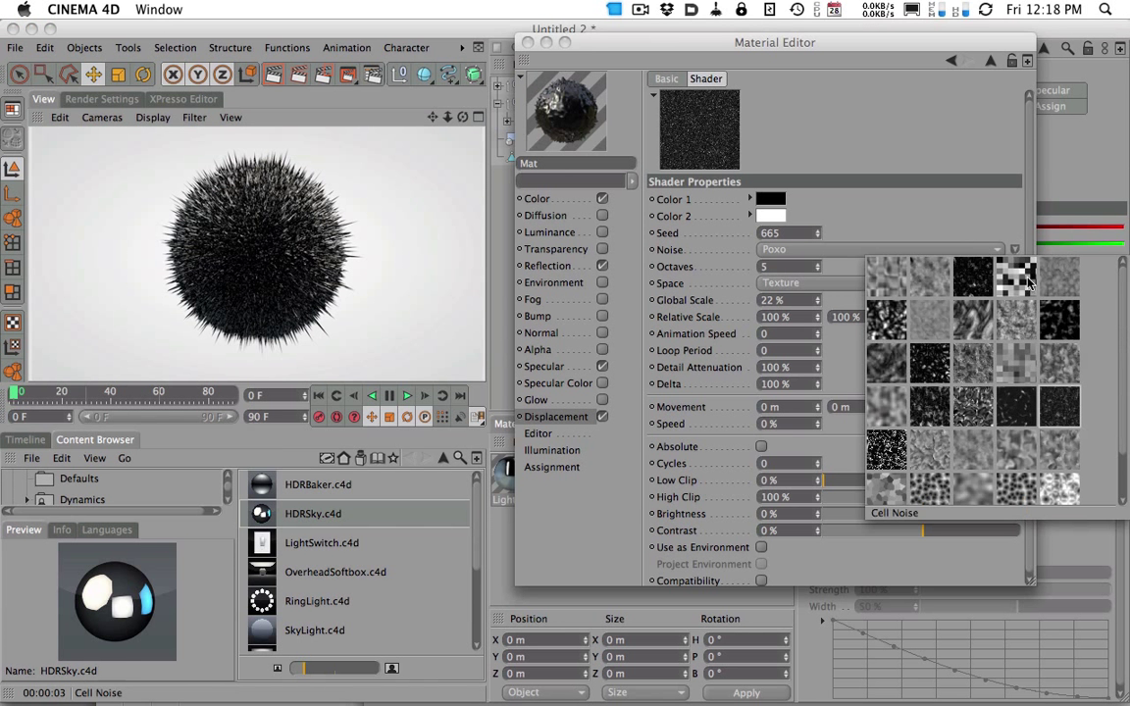
left_click(956, 259)
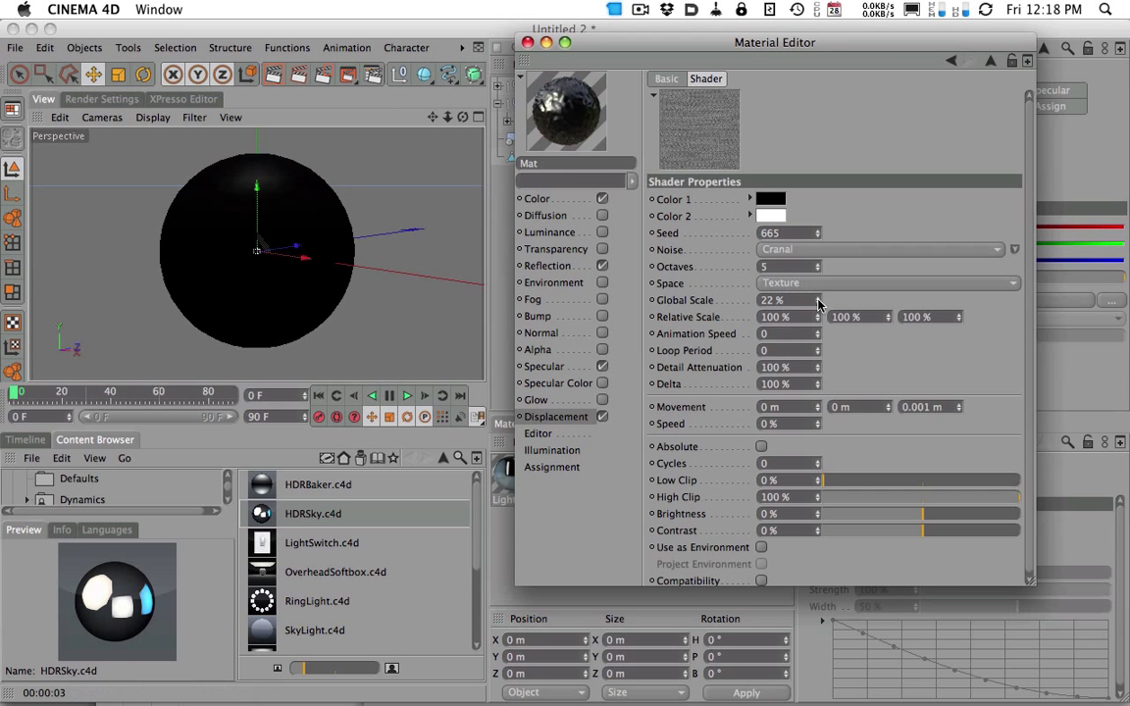
left_click_drag(819, 304, 781, 78)
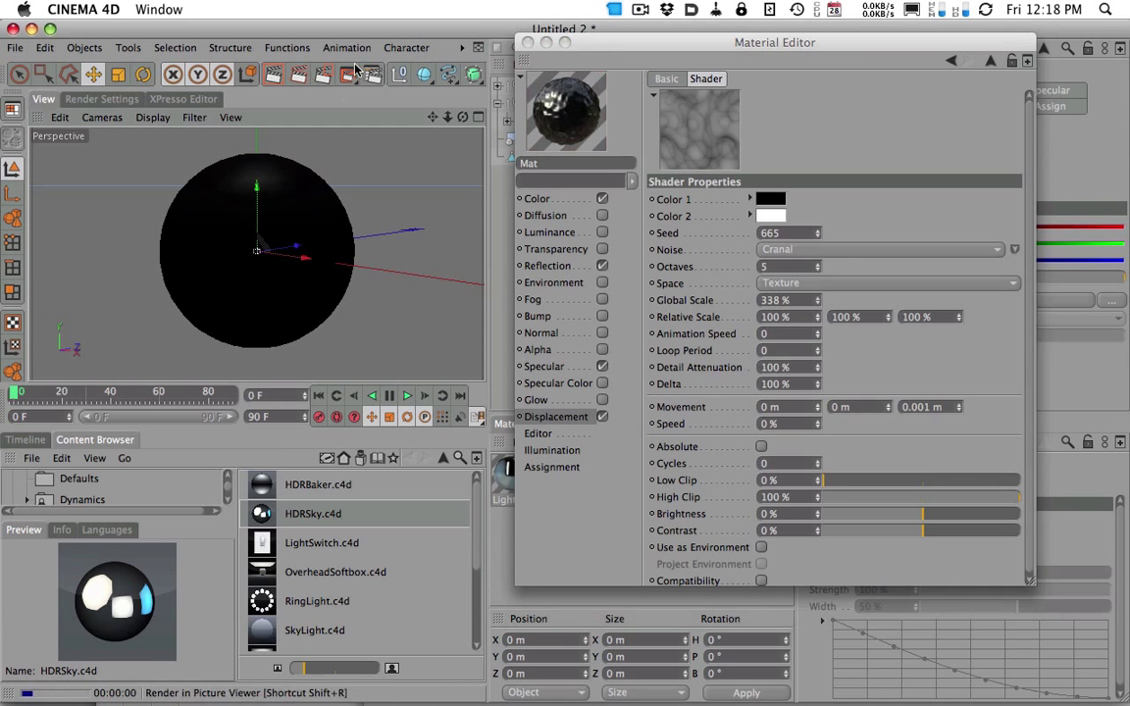
key("ctrl+r")
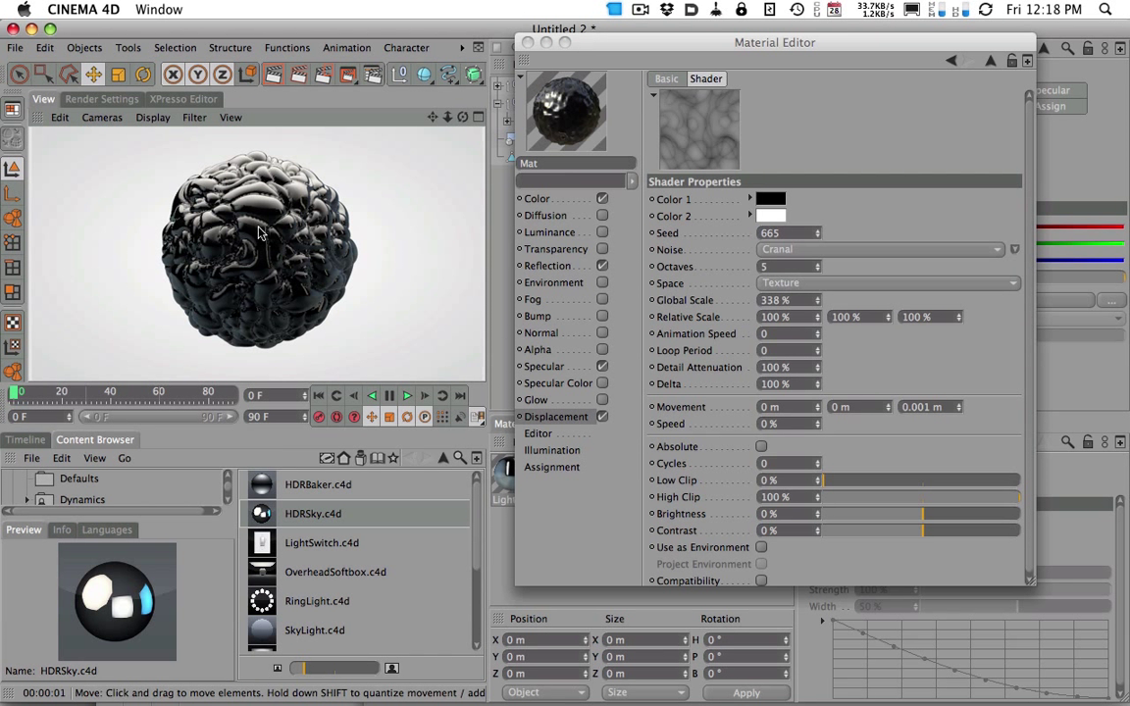
- Set the material's displacement Strength to 100 % and Height to 183 m, and render the active view
left_click(333, 252)
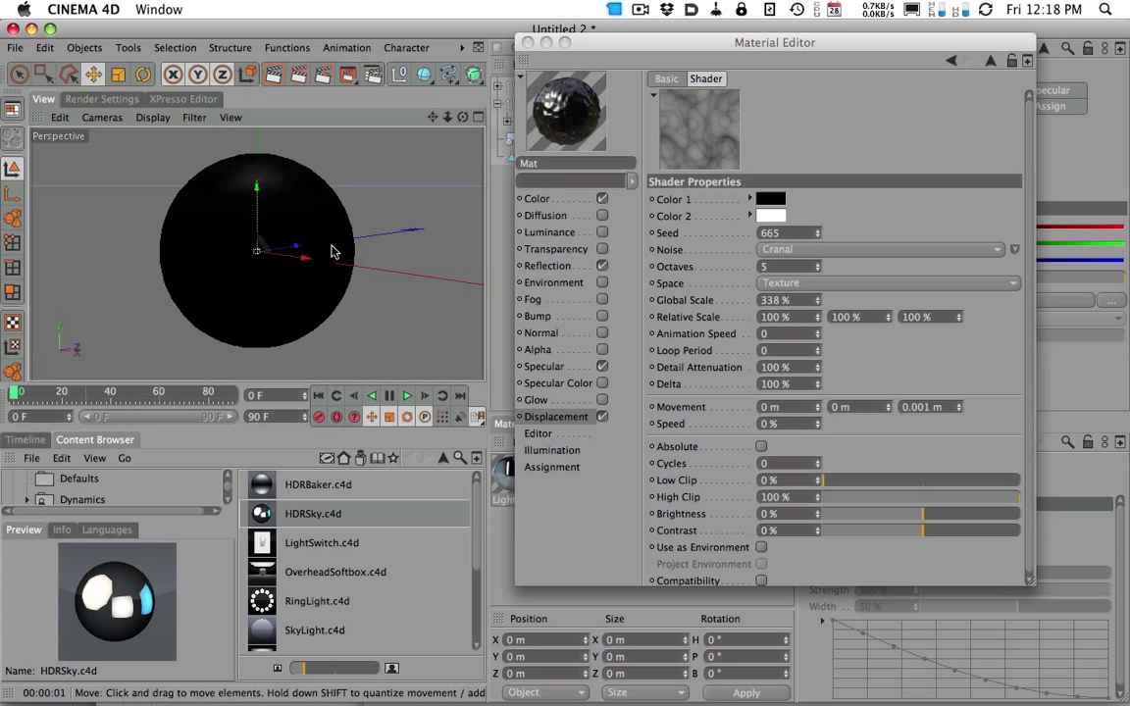
left_click(588, 421)
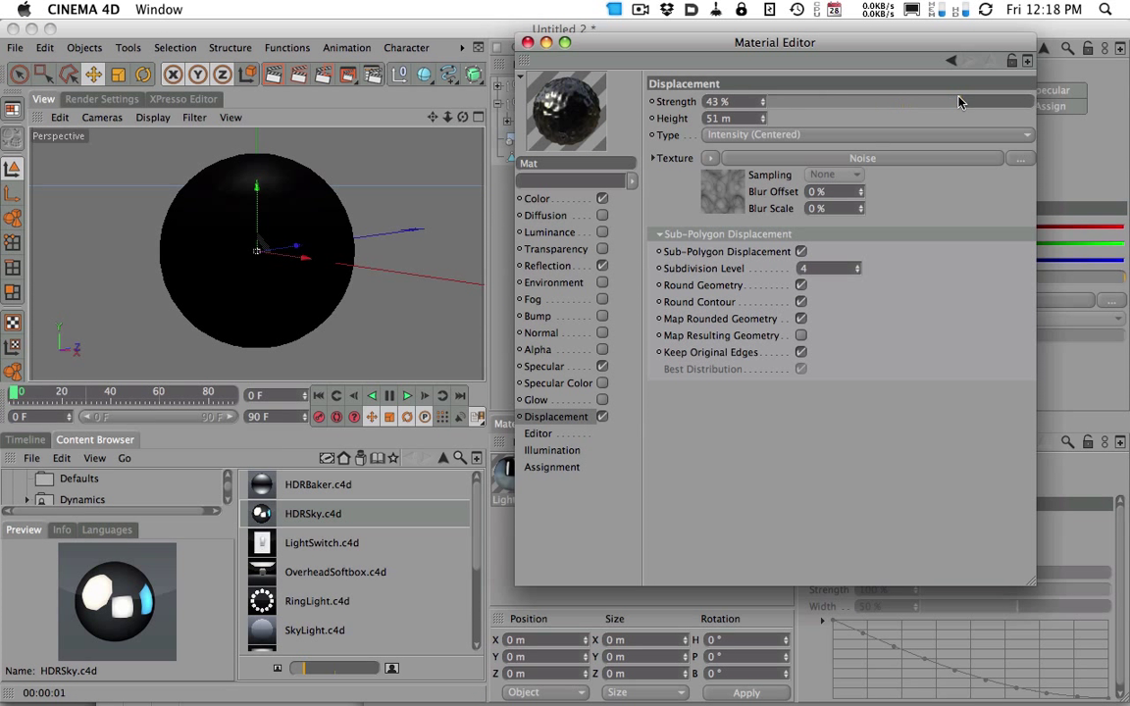
left_click_drag(963, 96, 1035, 100)
left_click_drag(763, 120, 805, 2)
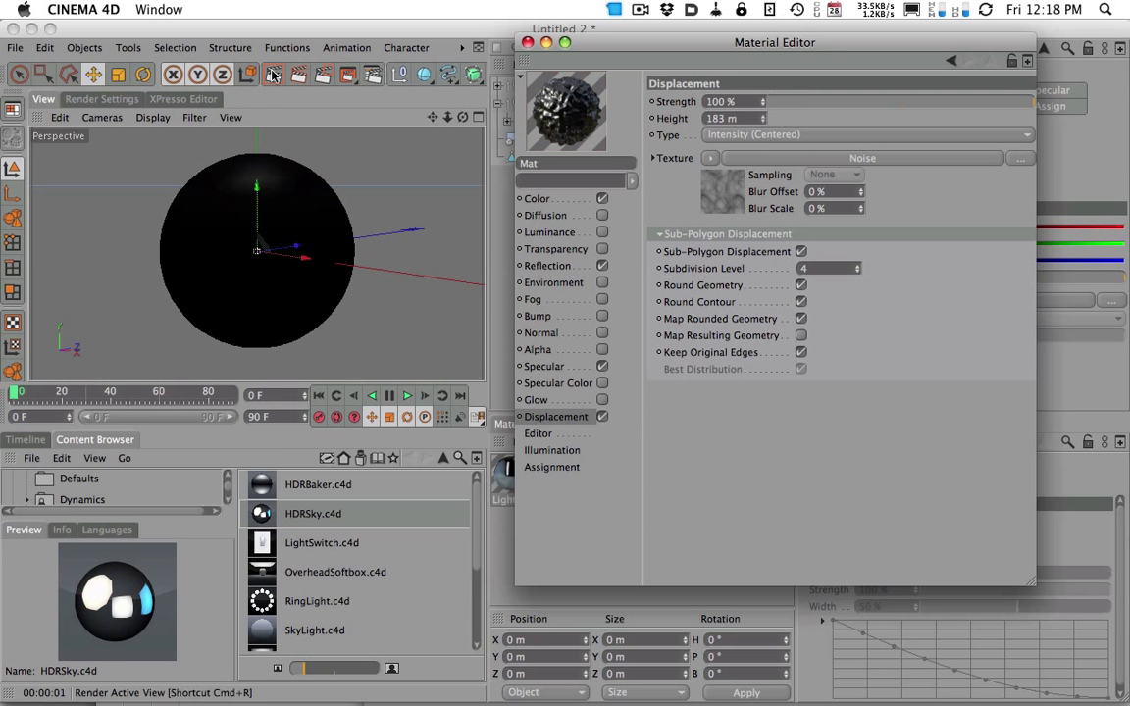
left_click(272, 73)
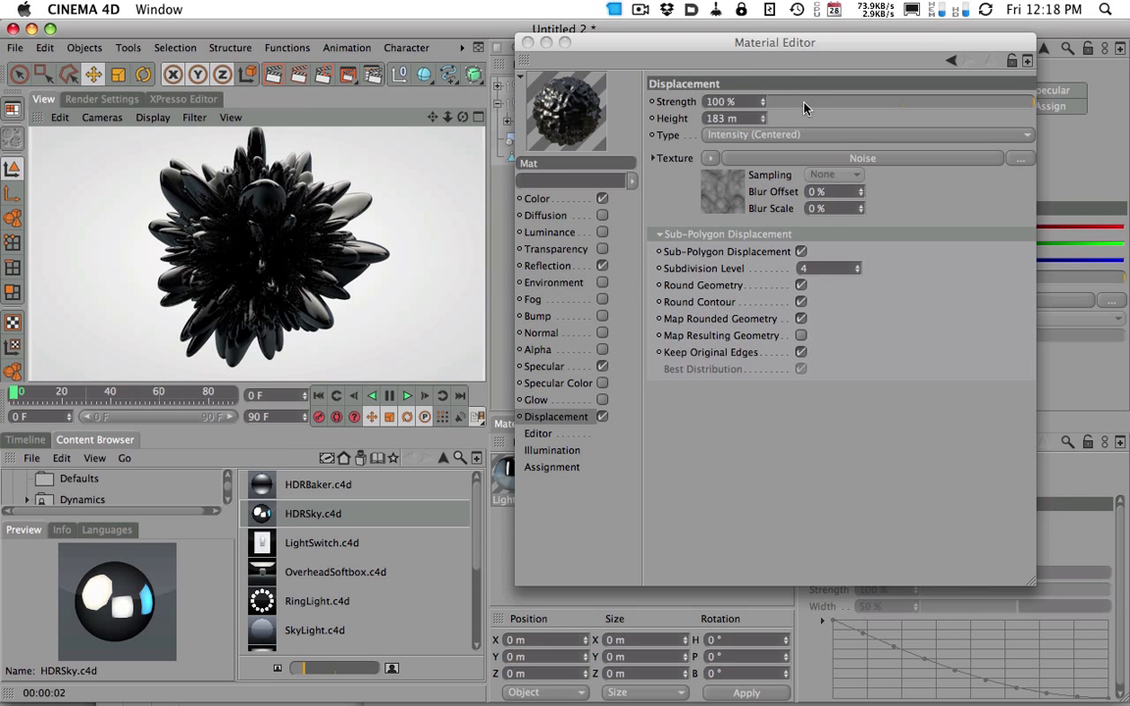
- Reduce the displacement Strength to 3 % and render the active view
left_click_drag(808, 102, 784, 102)
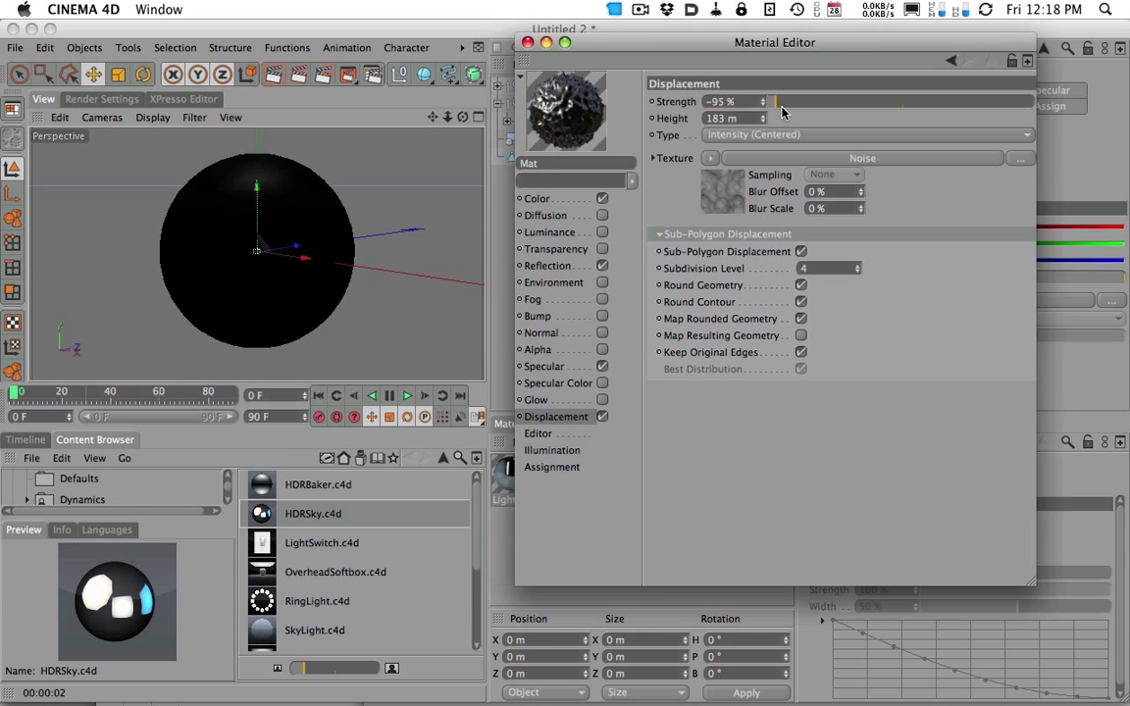
left_click_drag(777, 102, 905, 102)
left_click(270, 79)
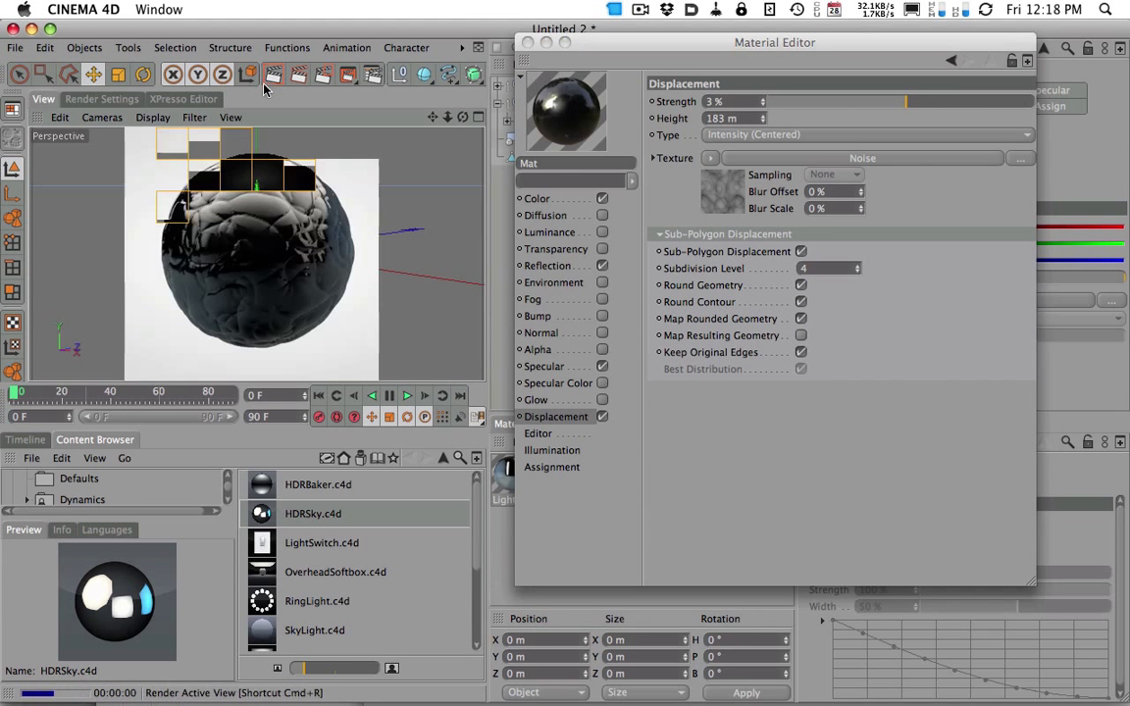
left_click(247, 267)
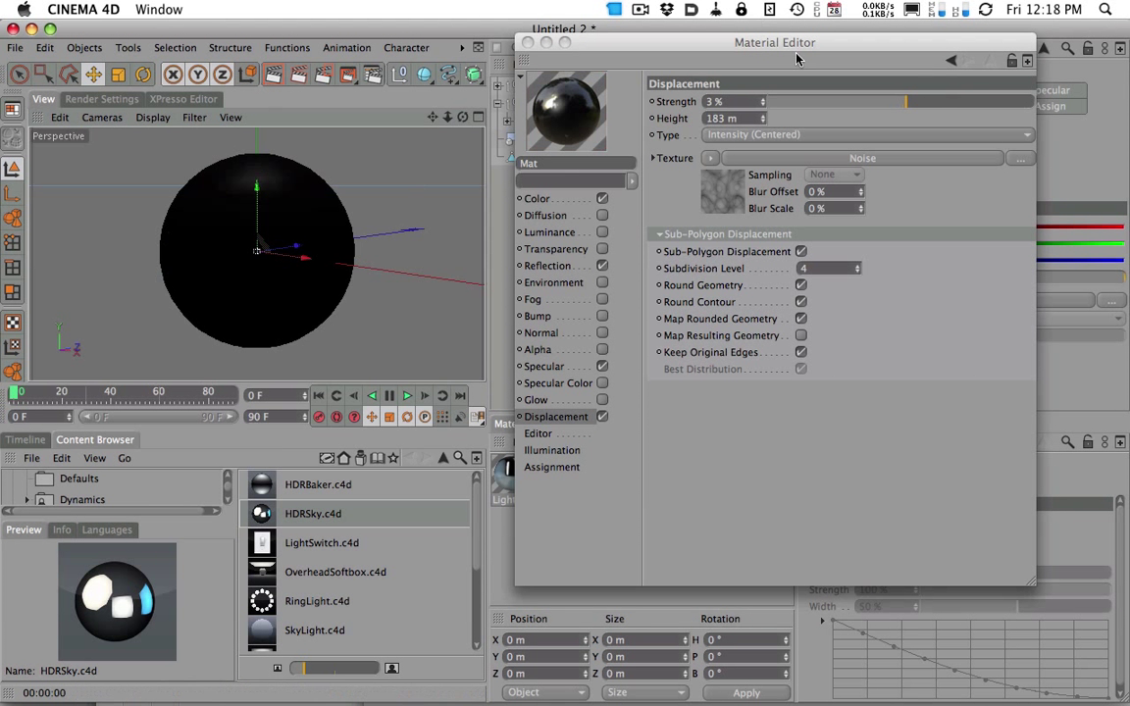
- Raise the displacement Strength to 86 % and render the sphere from two viewing angles
left_click_drag(907, 107, 1017, 102)
left_click(270, 79)
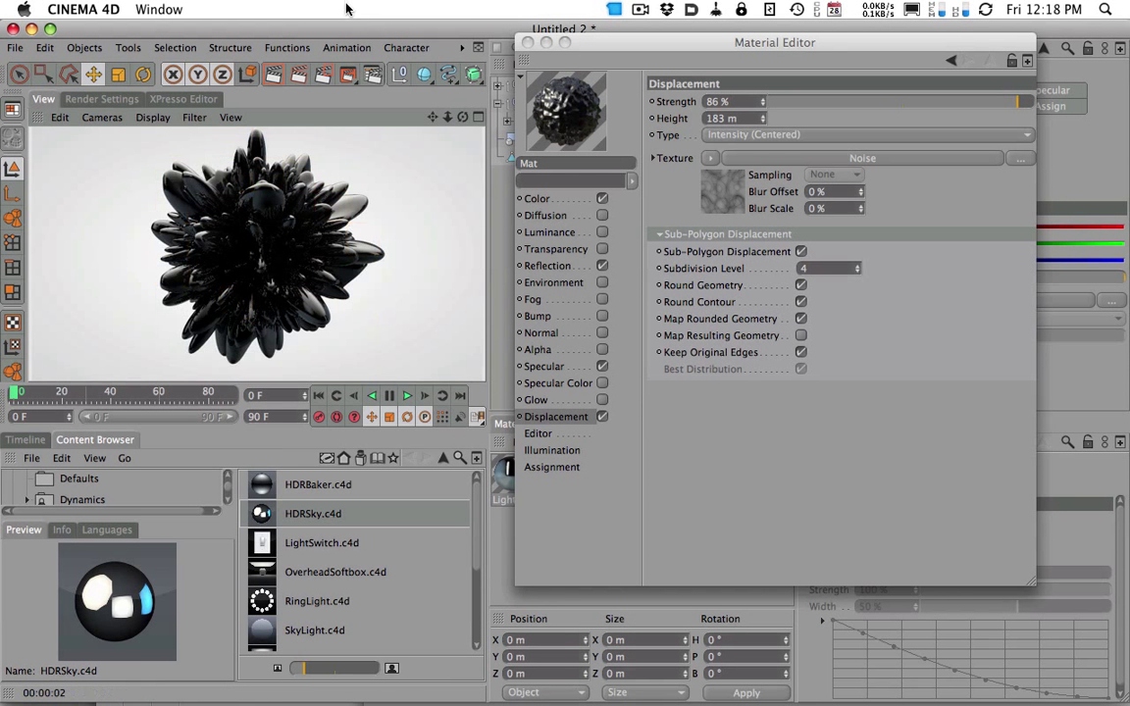
left_click(333, 220)
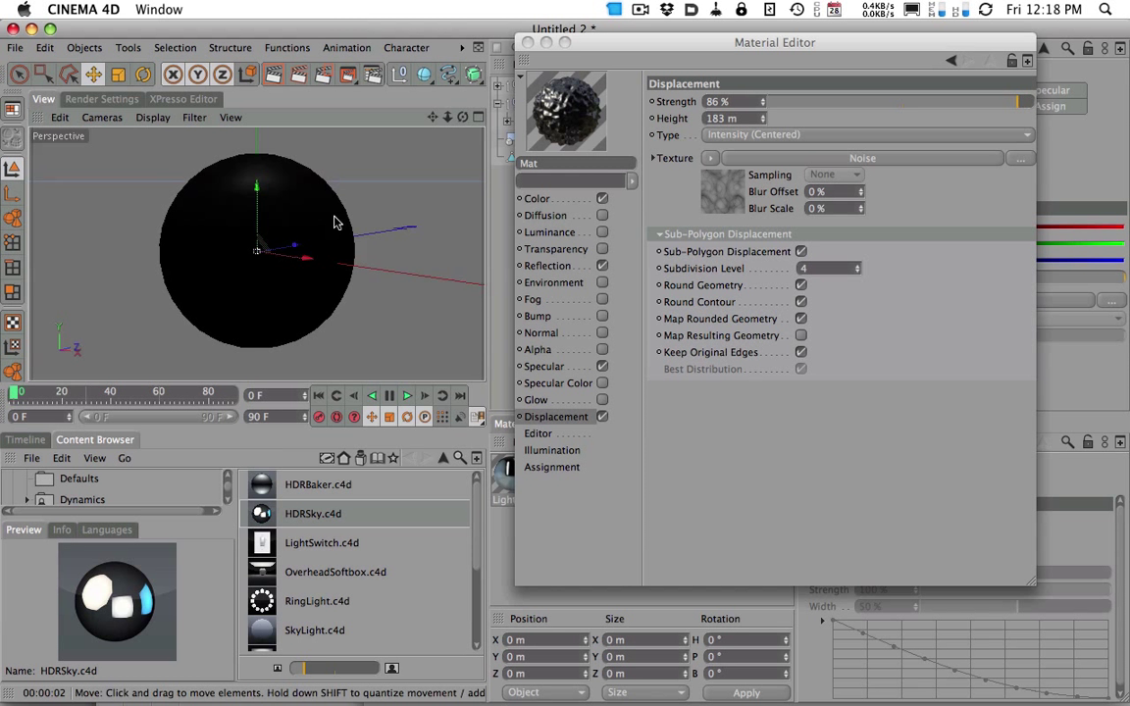
left_click(275, 82)
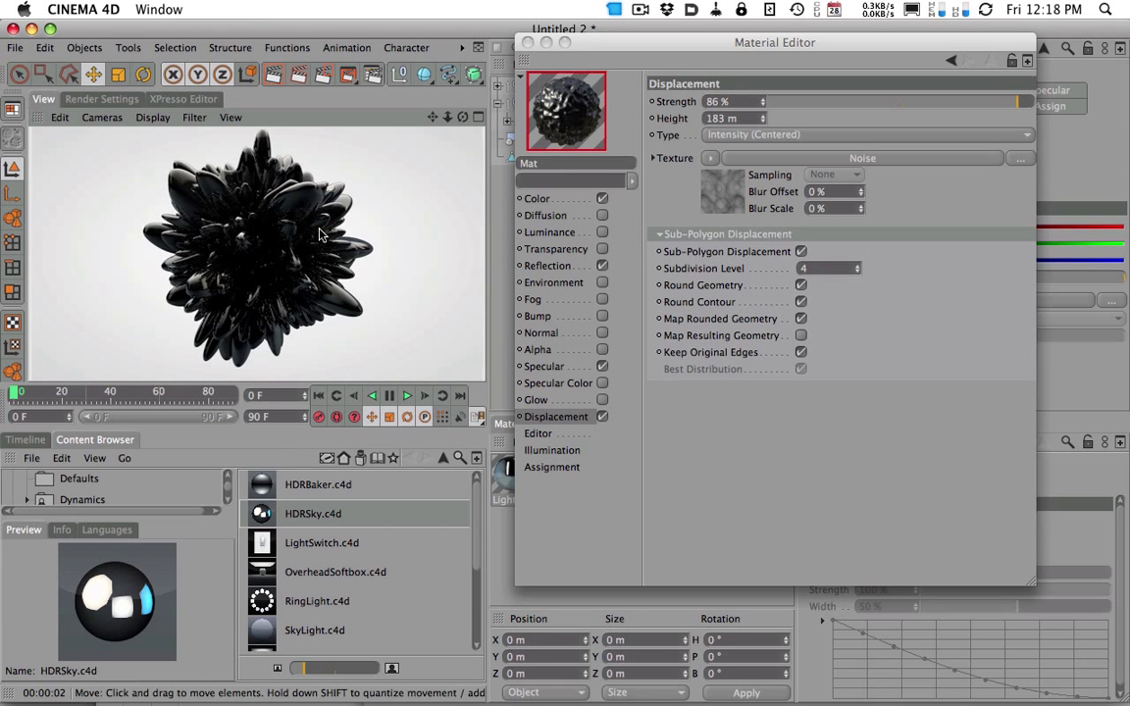
- Change the material's color to orange-red with R 255, G 75 and B 13, and render the active view
left_click(448, 219)
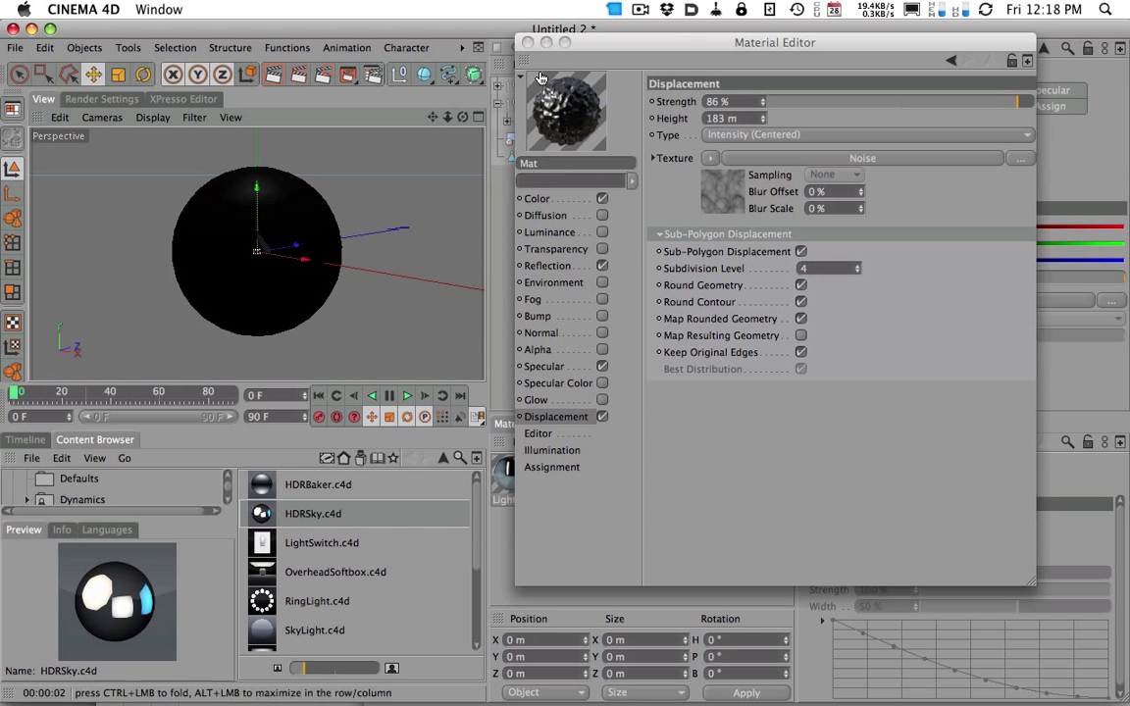
left_click(575, 200)
left_click_drag(837, 122, 1042, 108)
left_click_drag(907, 122, 887, 124)
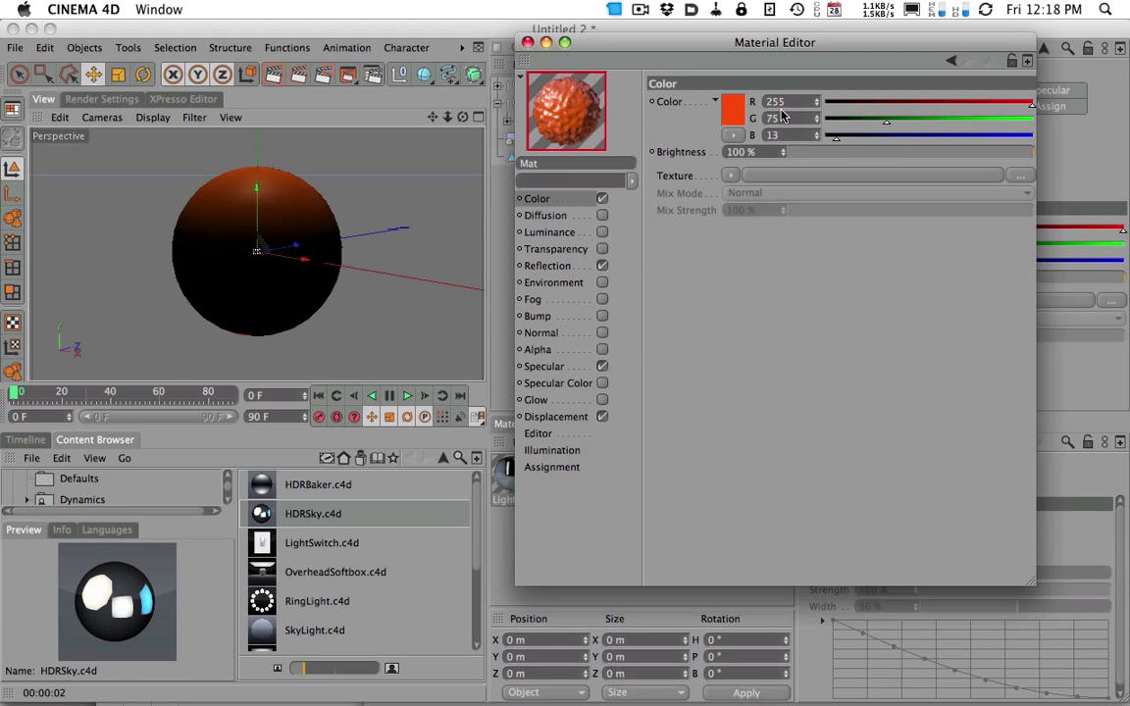
left_click(273, 74)
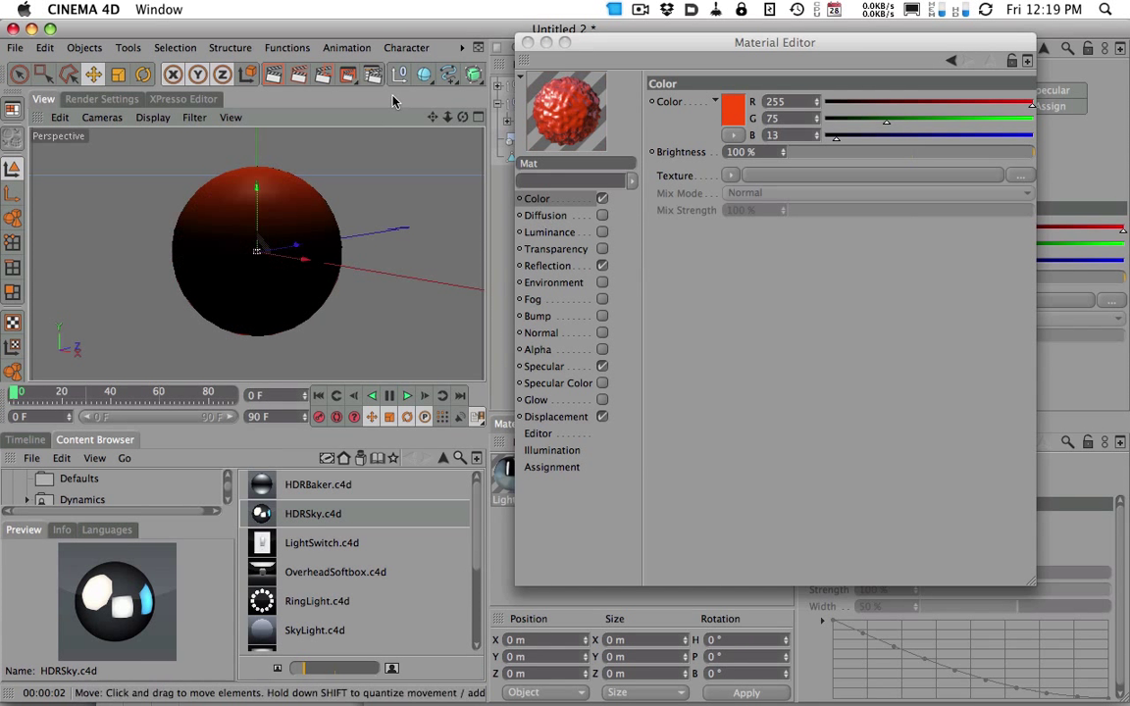
left_click(303, 75)
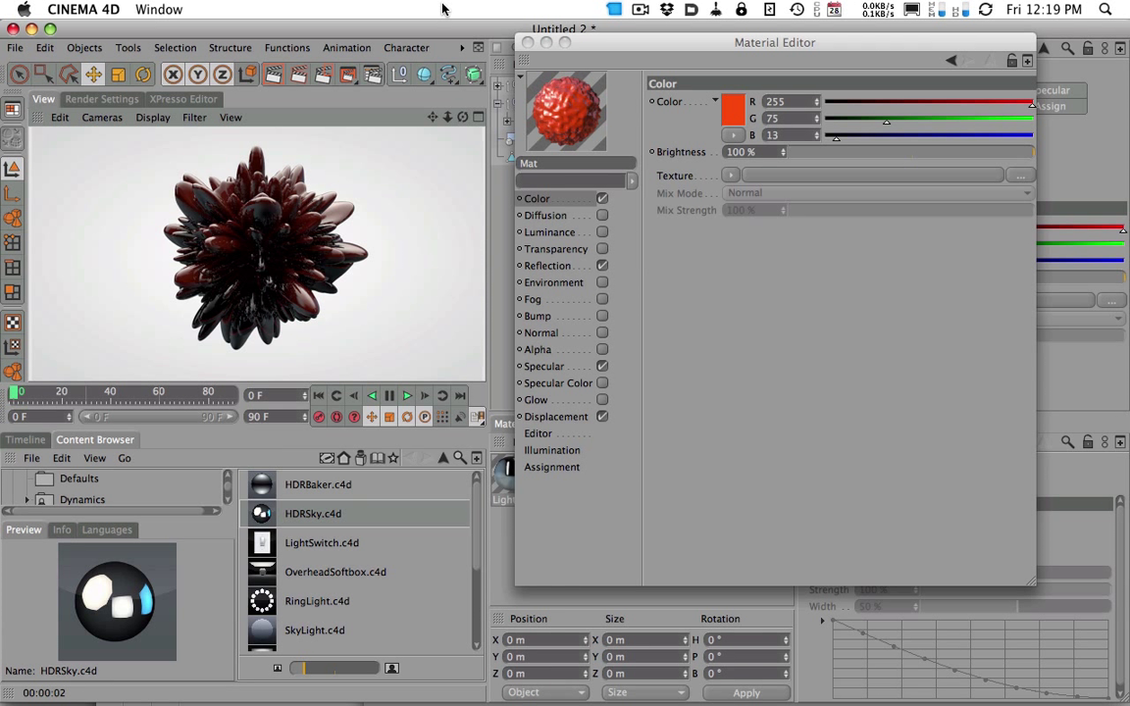
- Set the sub-polygon displacement's Subdivision Level to 2 and render the active view
mouse_move(598, 45)
left_mouse_down()
mouse_move(605, 39)
mouse_move(596, 44)
left_mouse_up()
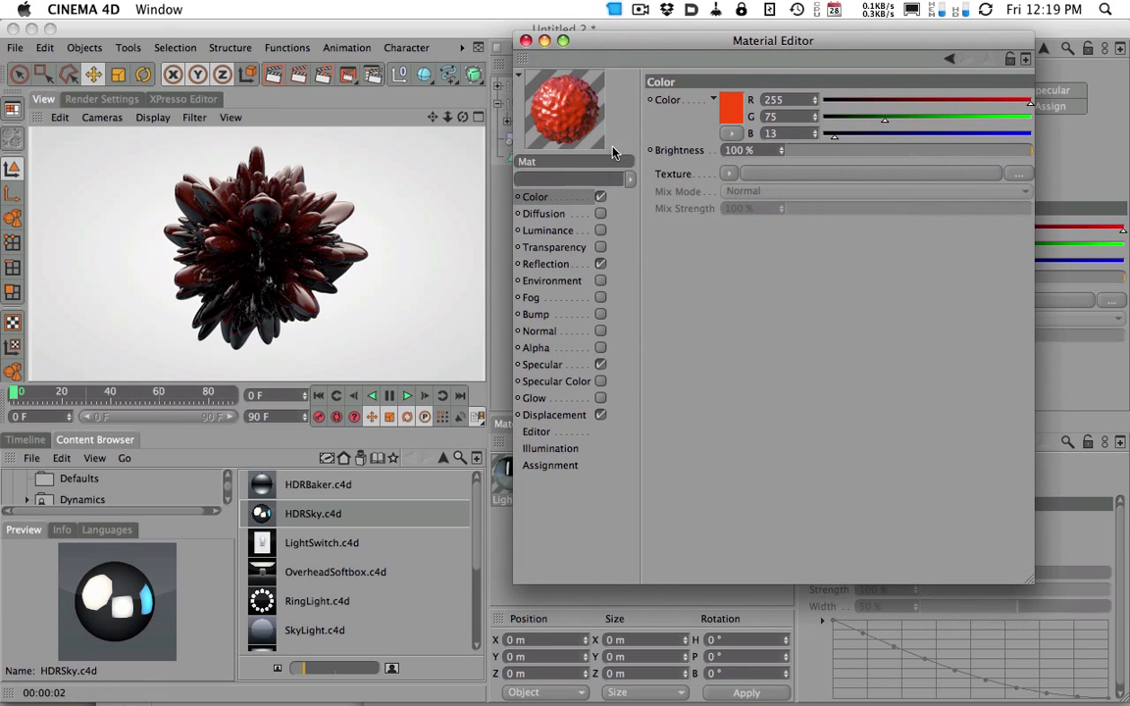
left_click(554, 415)
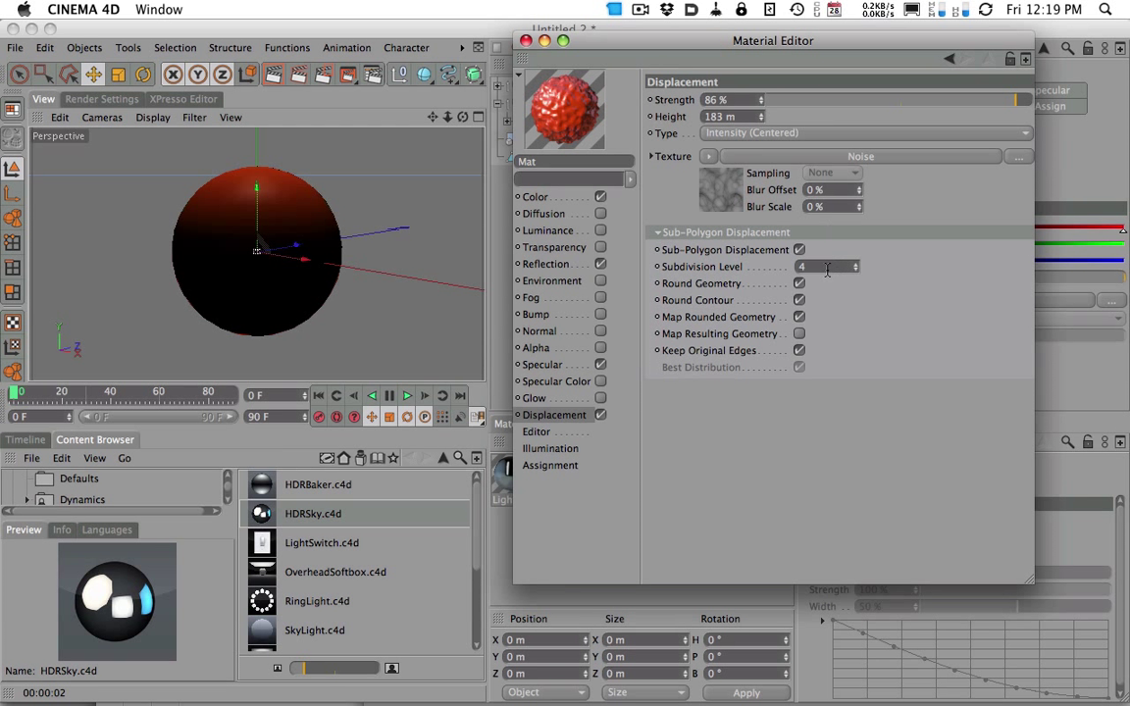
double_click(814, 267)
left_click(273, 74)
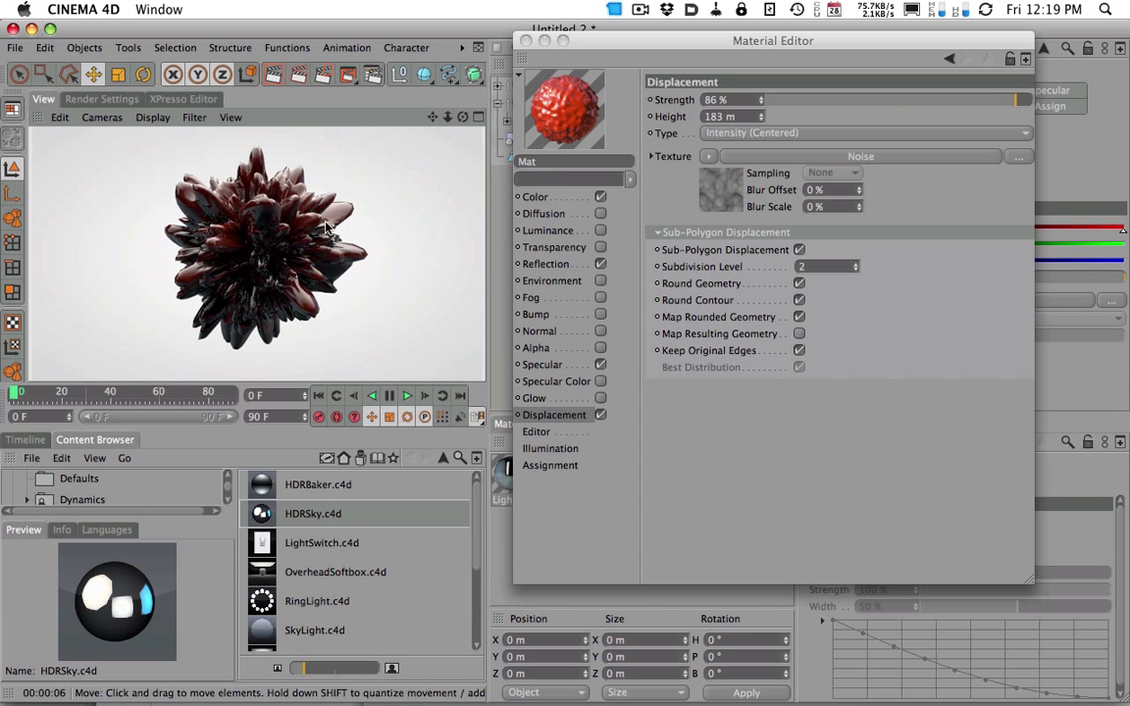
left_click(187, 193)
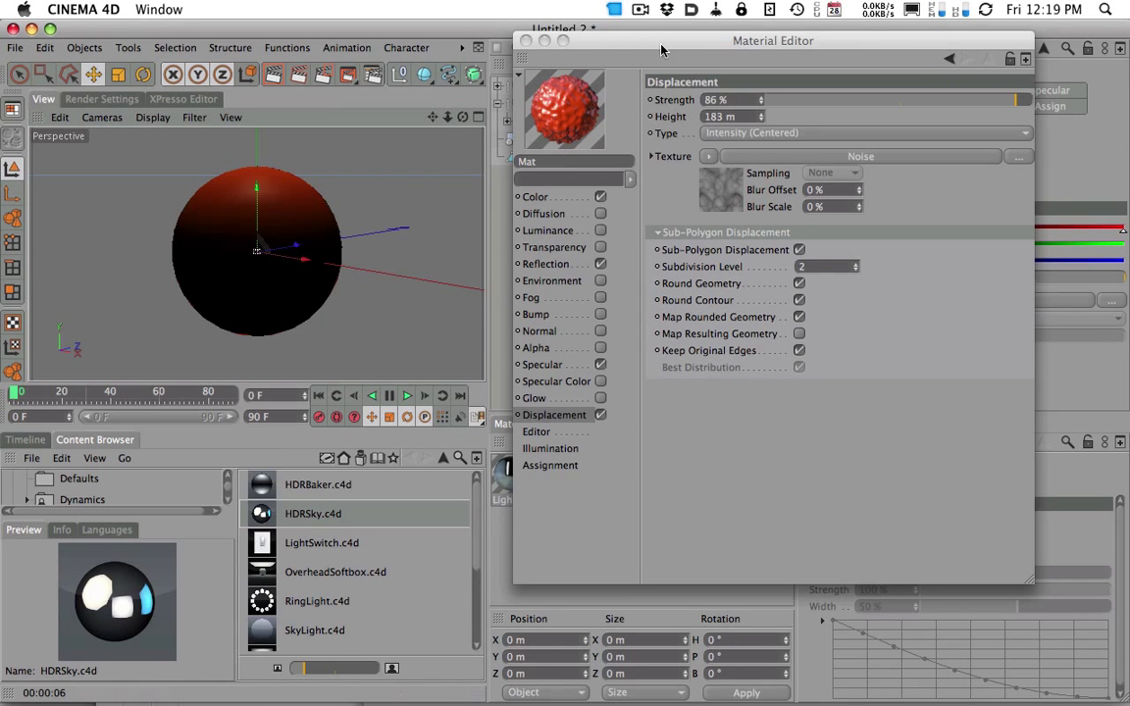
- Set the Subdivision Level to 4, and toggle Sub-Polygon Displacement off and back on
left_click_drag(656, 39, 662, 31)
left_click(818, 260)
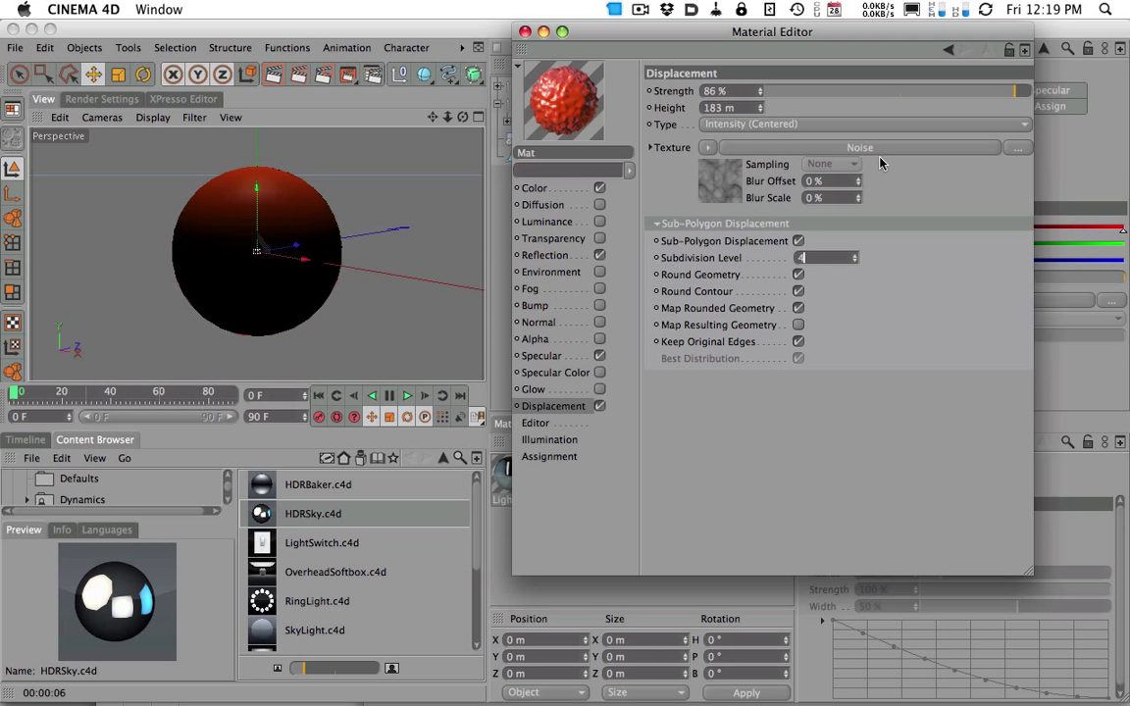
type("4")
key("Return")
left_click(796, 243)
left_click(798, 241)
- Darken the material's color to near black by setting R to 21 and G to 20
left_click_drag(632, 51, 658, 25)
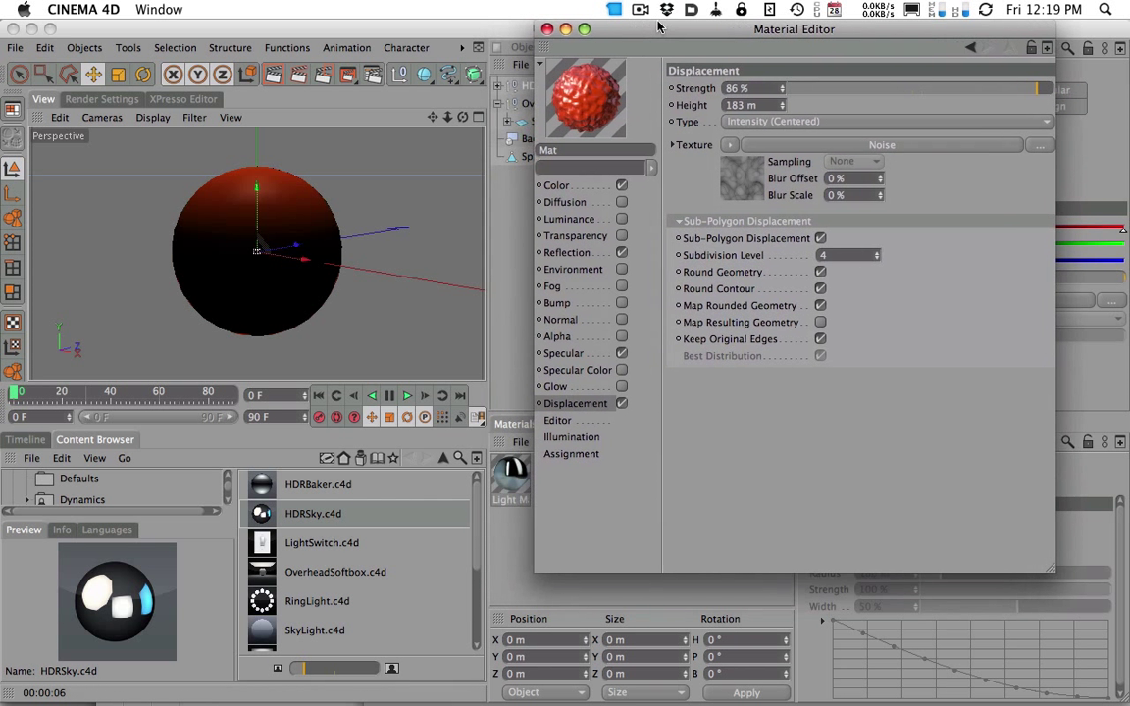
left_click_drag(659, 28, 667, 91)
left_click(578, 245)
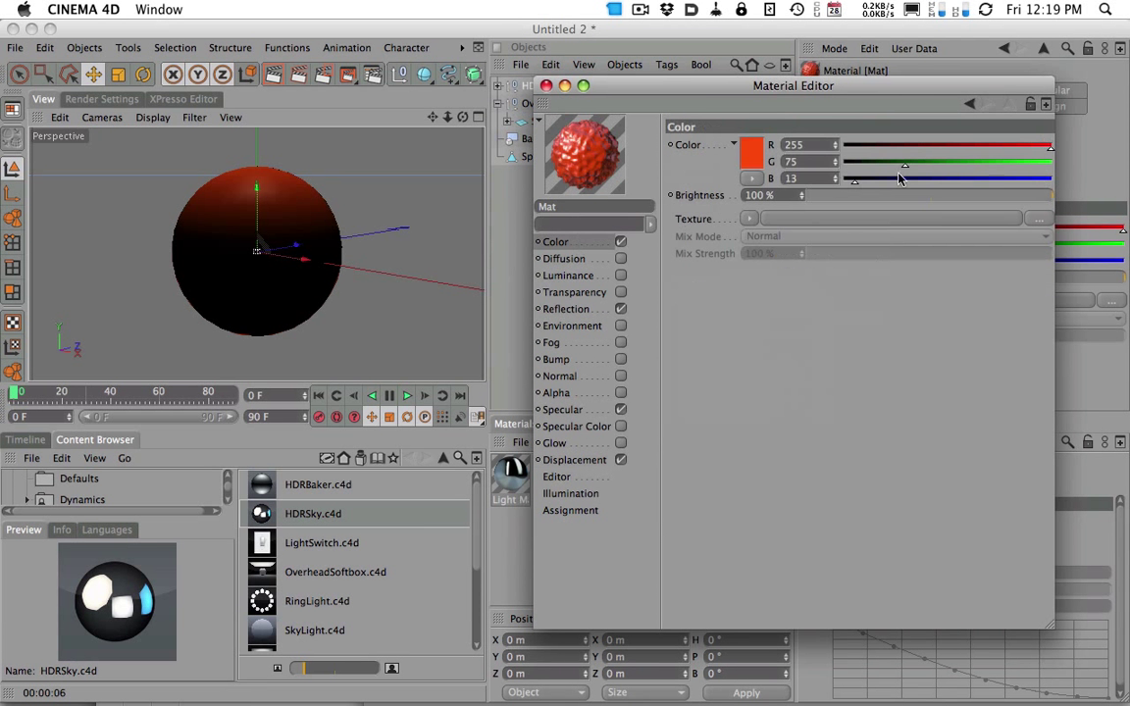
left_click_drag(894, 167, 861, 164)
left_click(861, 148)
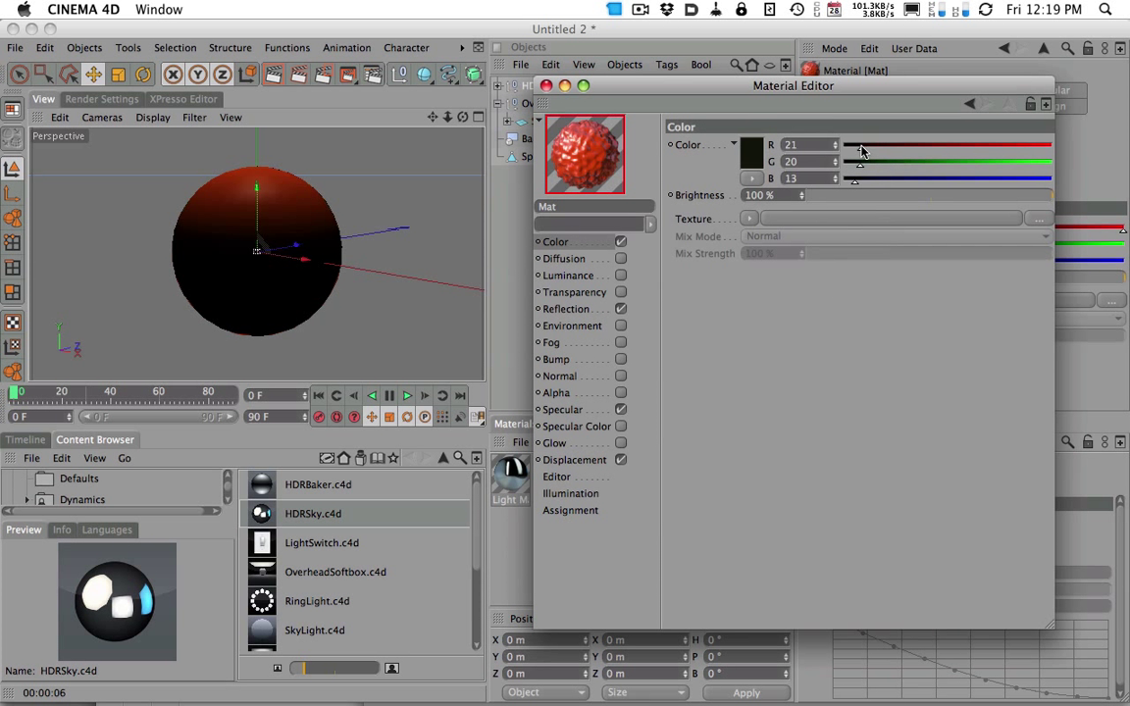
- Replace the displacement's noise texture with the Design Crush JPG photo from the Desktop and render the active view
left_click(588, 459)
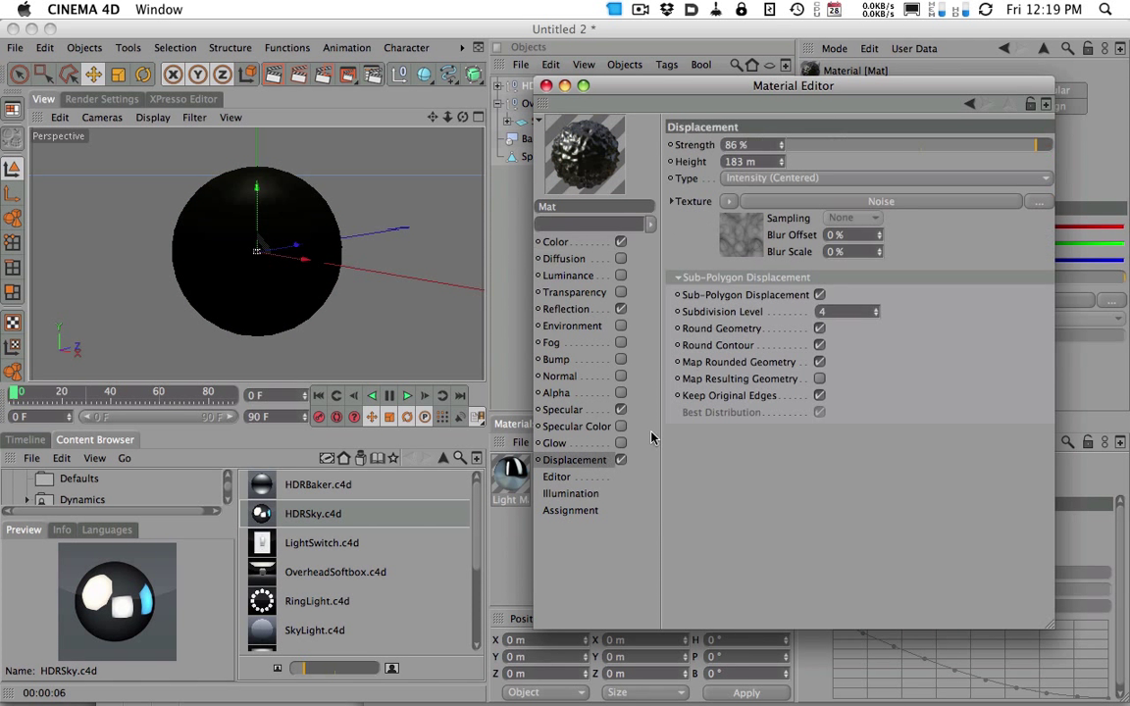
left_click(1042, 204)
type("tim")
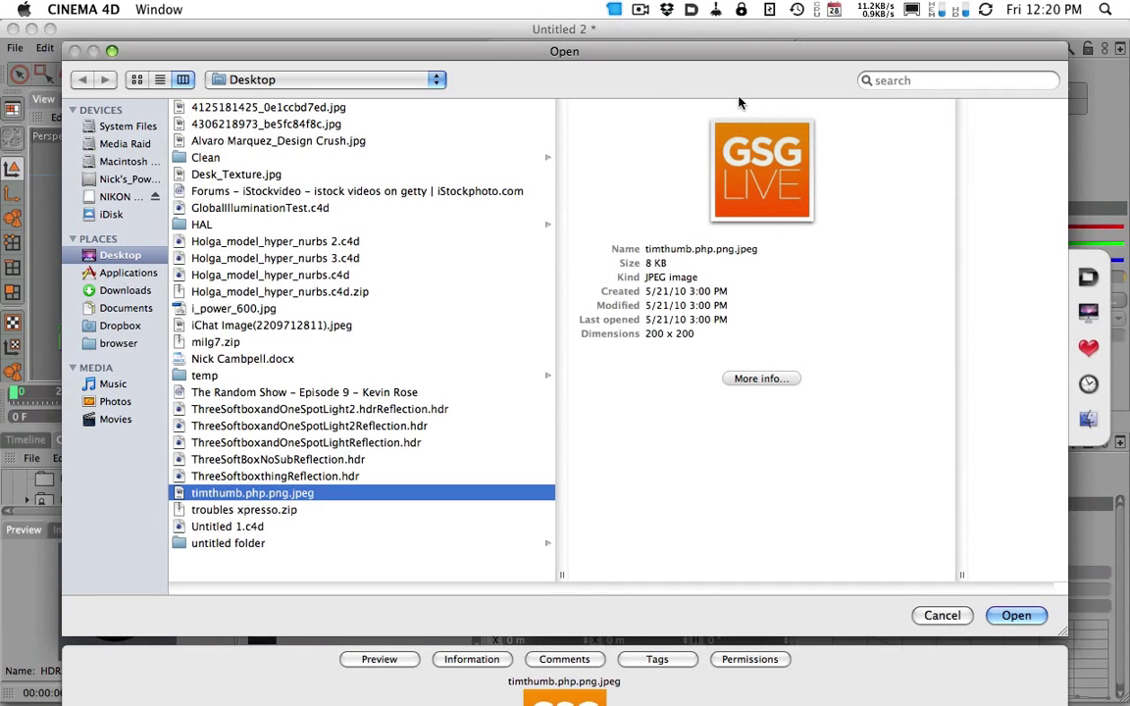
left_click_drag(670, 50, 668, 29)
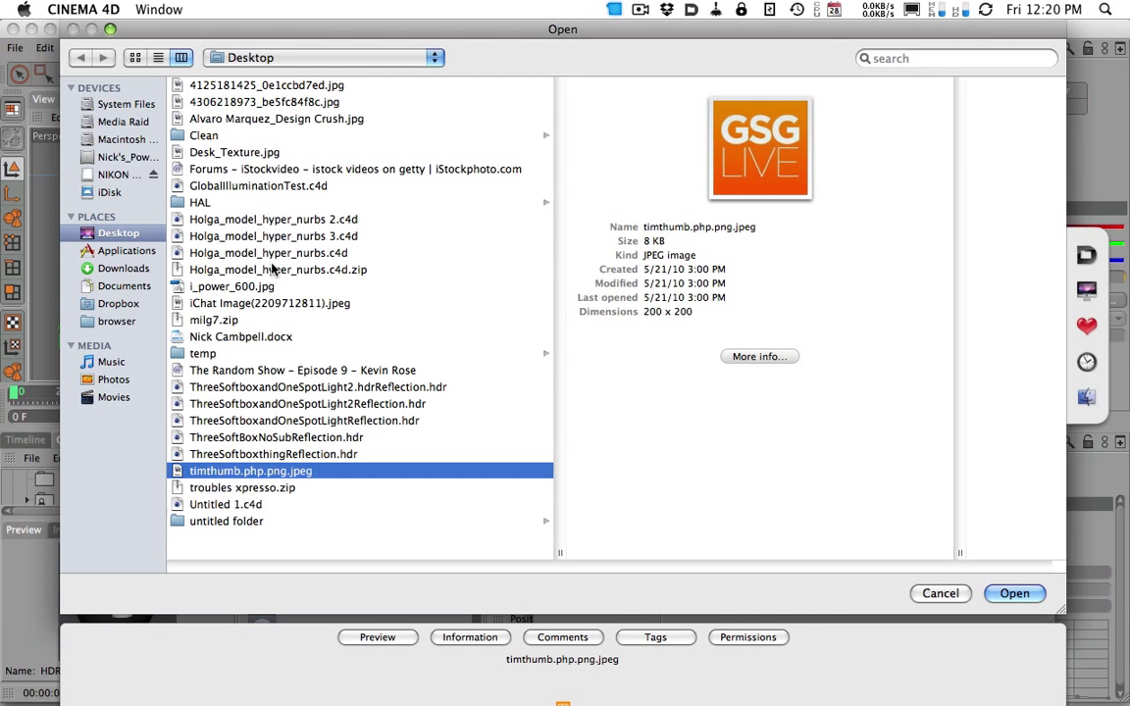
left_click(292, 121)
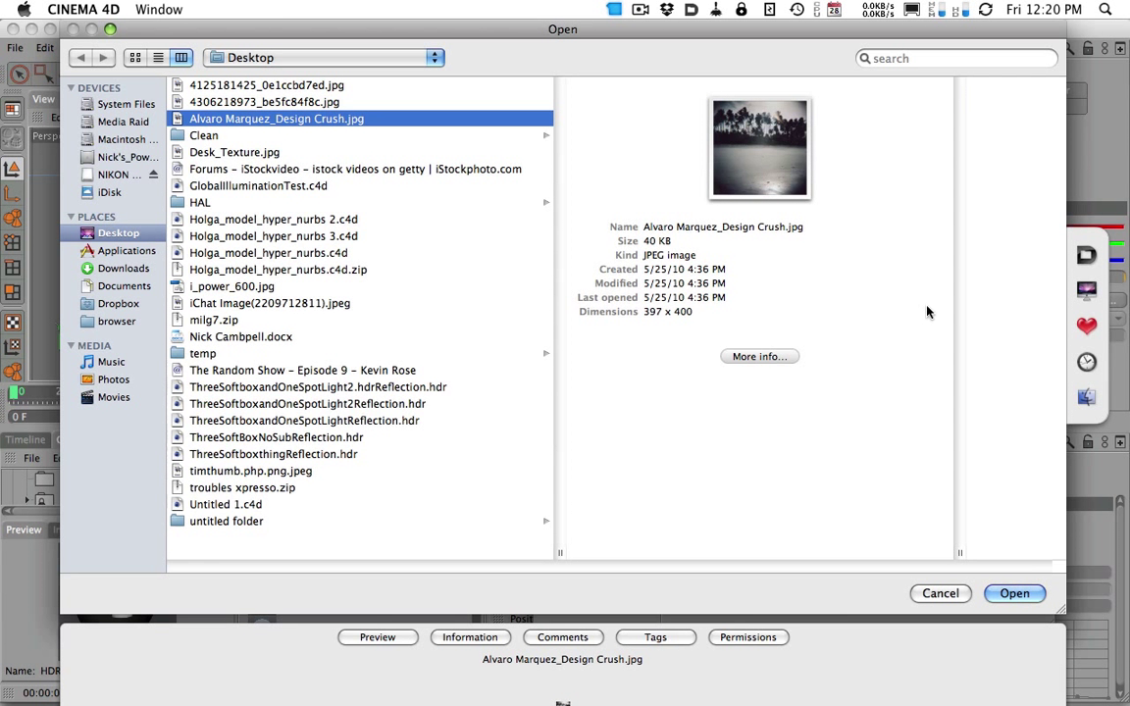
left_click(1013, 593)
left_click(652, 263)
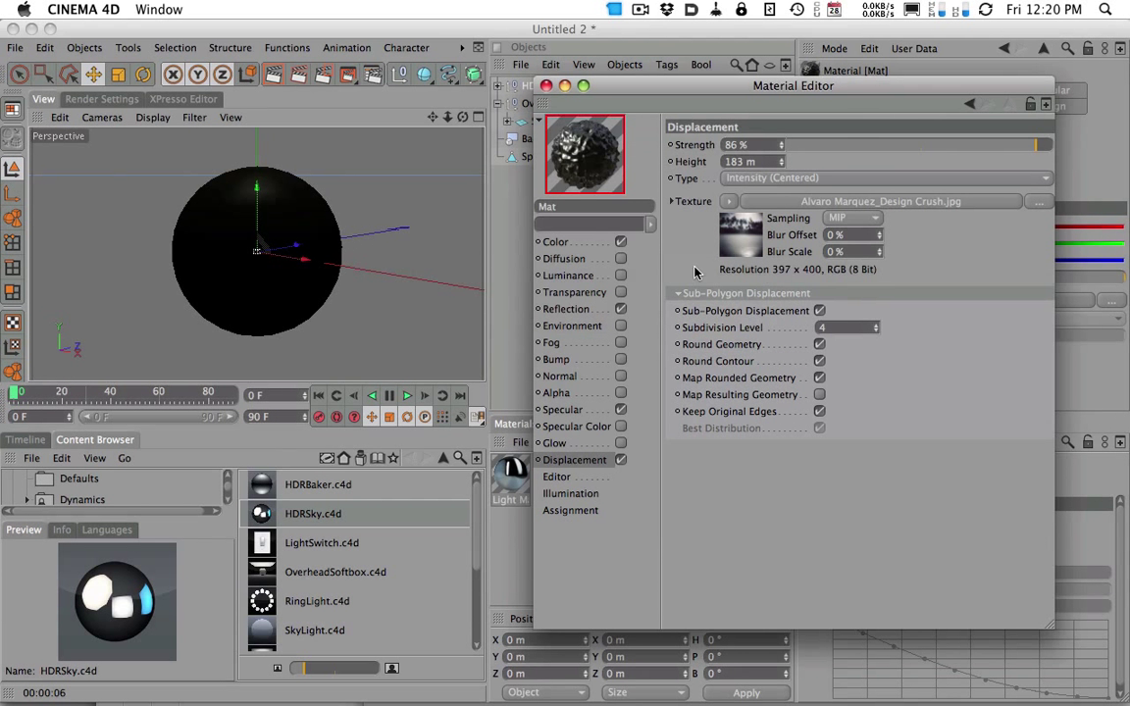
left_click(273, 74)
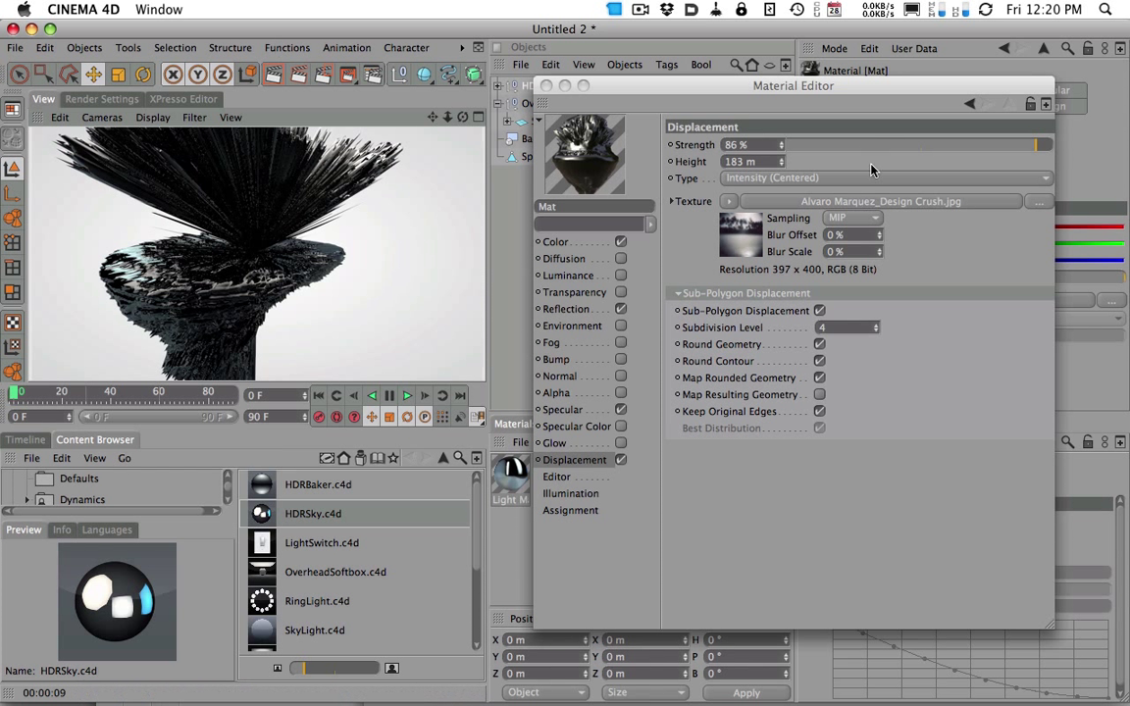
- Lower the displacement Strength to 30 % and render the active view
left_click(892, 146)
left_click_drag(956, 147, 960, 147)
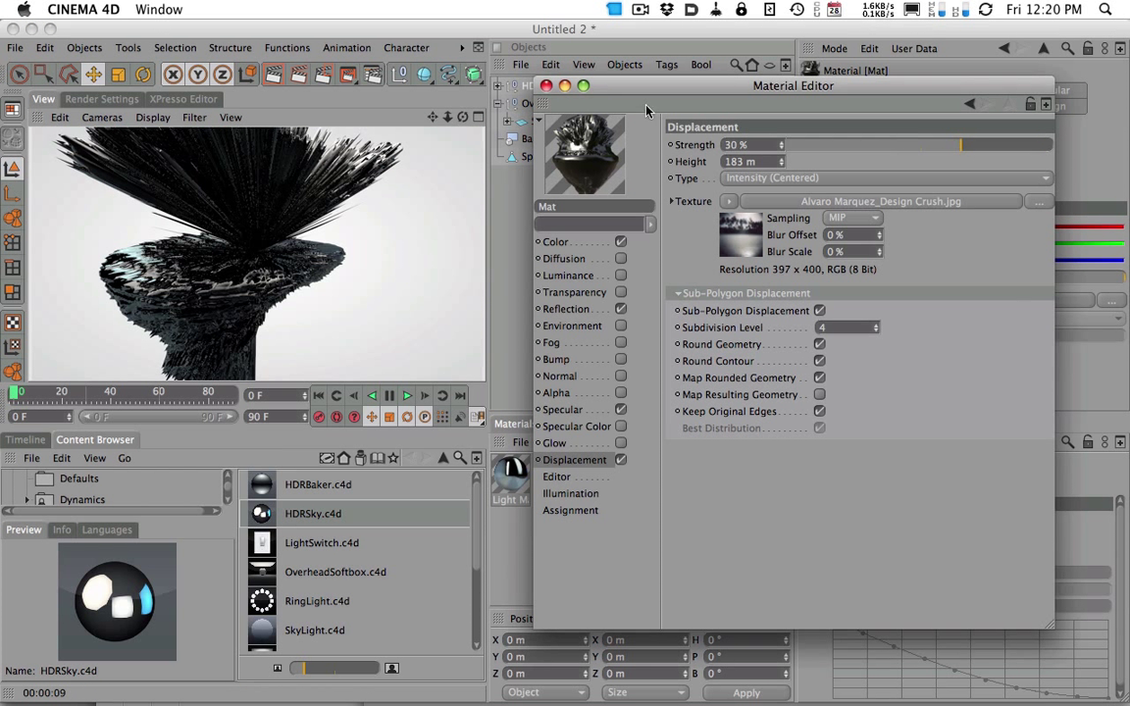
left_click(274, 74)
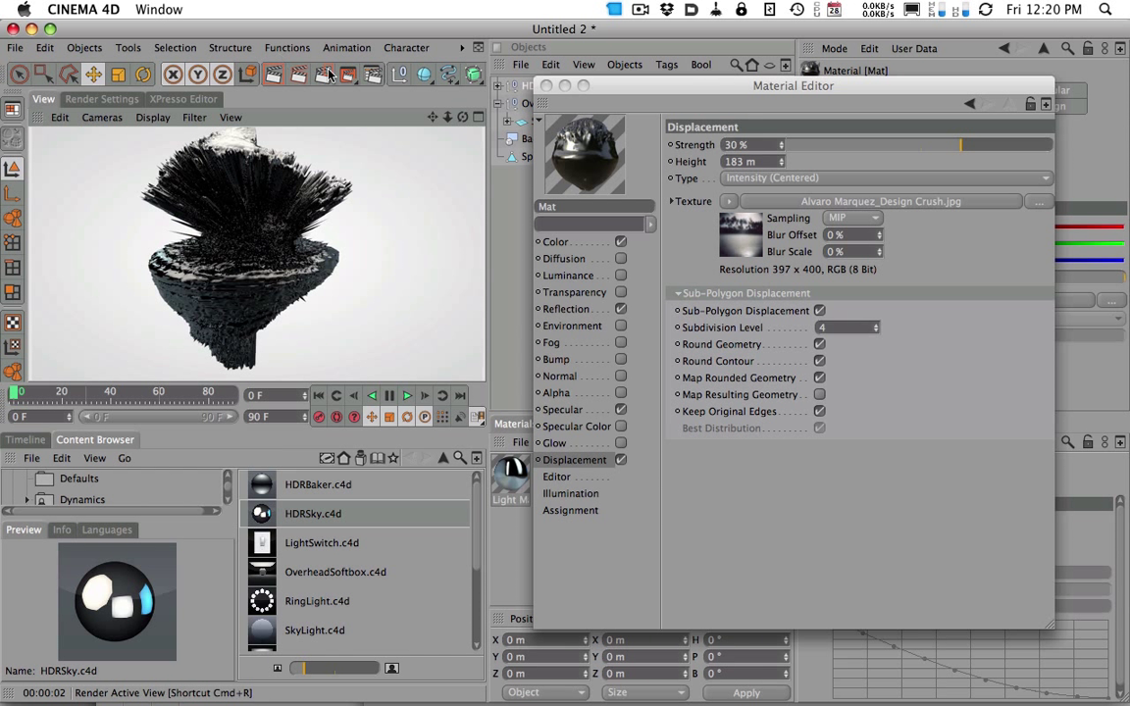
left_click_drag(663, 78, 631, 52)
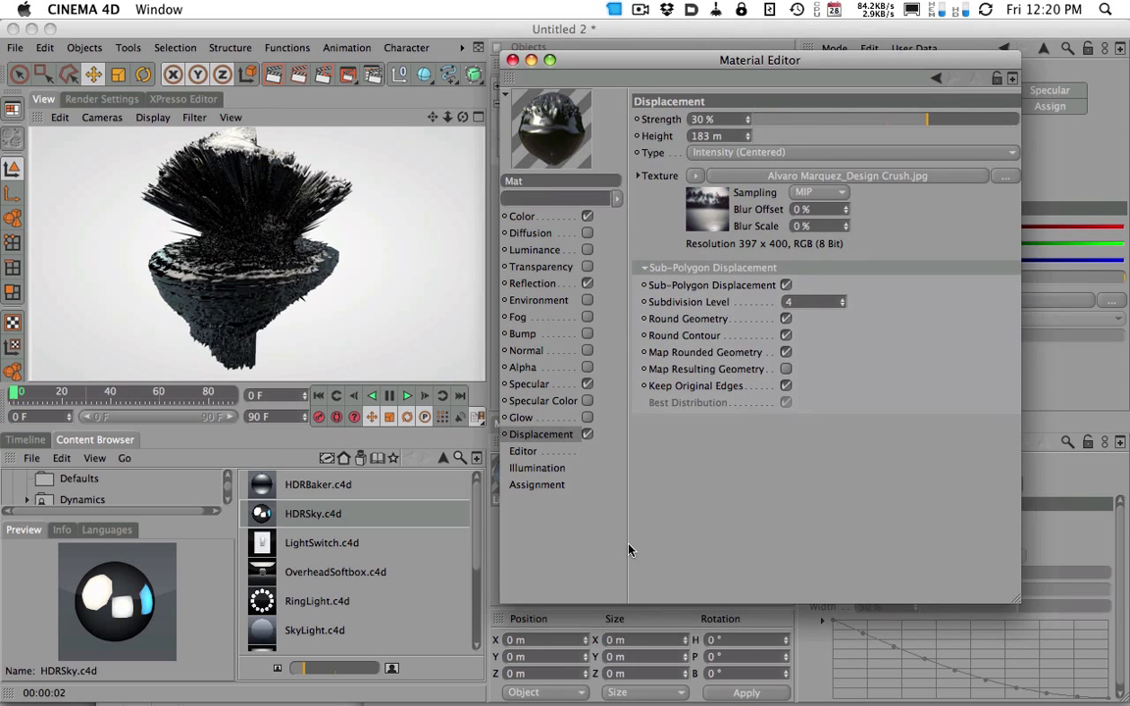